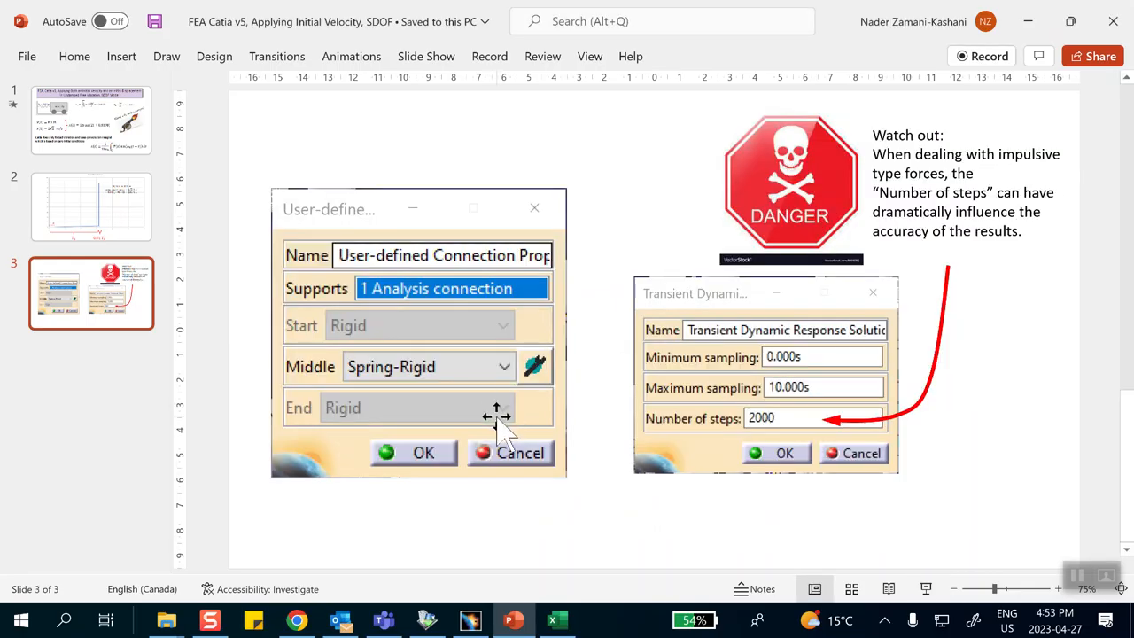
Switch to CATIA V5 and close the open Analysis1 and Product1 documents without saving.
{"action": "left_click", "coordinate": [470, 622]}
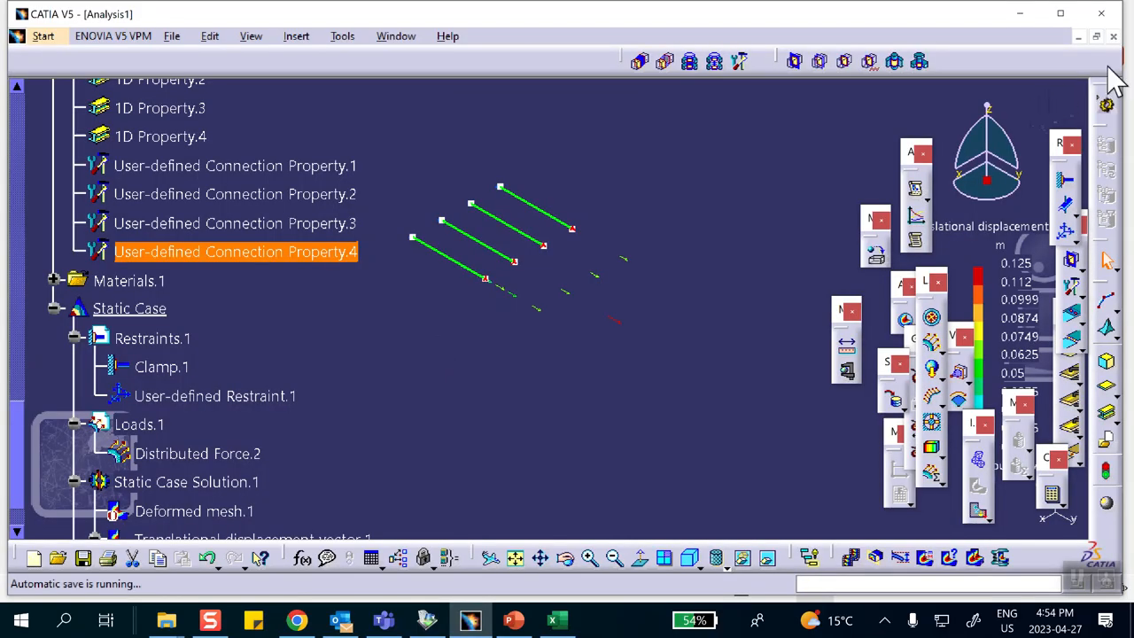
{"action": "left_click", "coordinate": [1114, 37]}
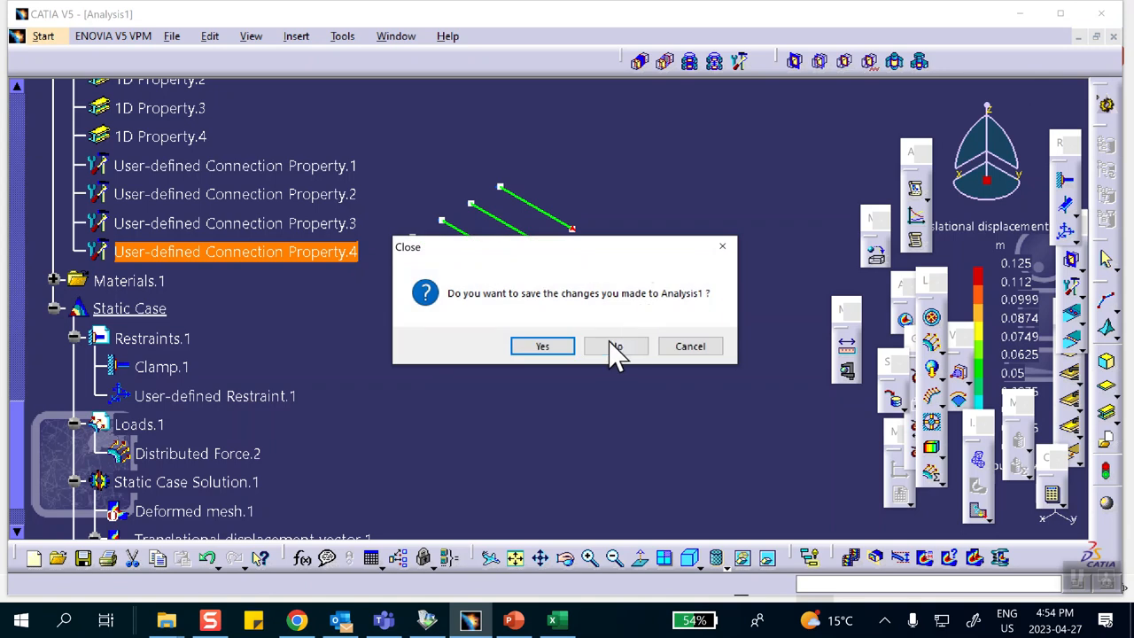
{"action": "left_click", "coordinate": [615, 347]}
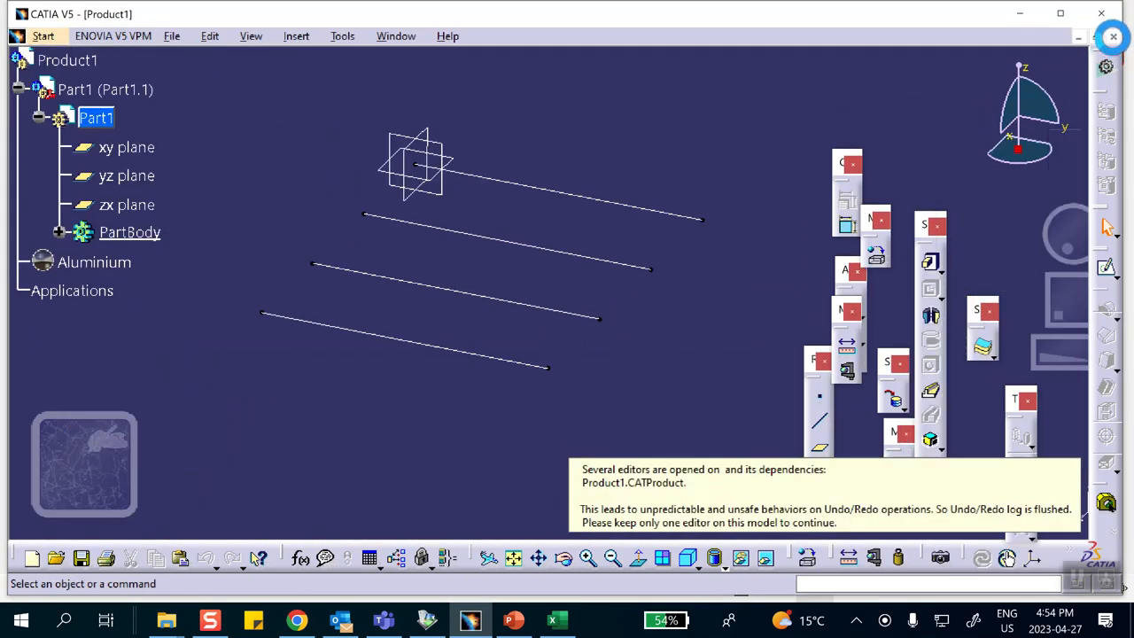
{"action": "left_click", "coordinate": [1114, 37]}
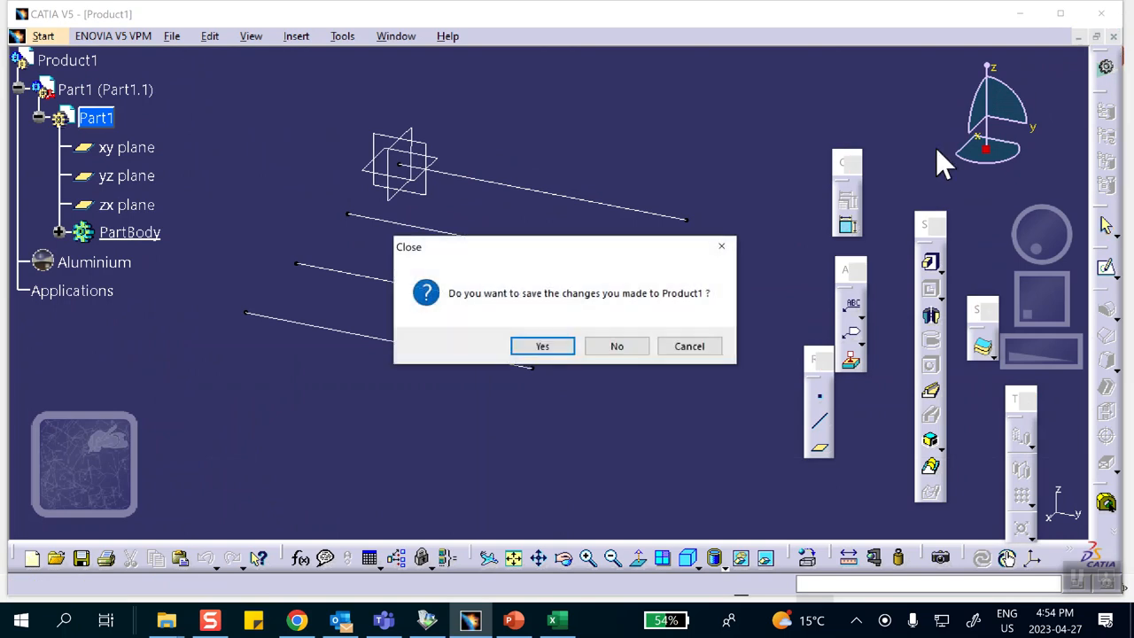
{"action": "left_click", "coordinate": [621, 345]}
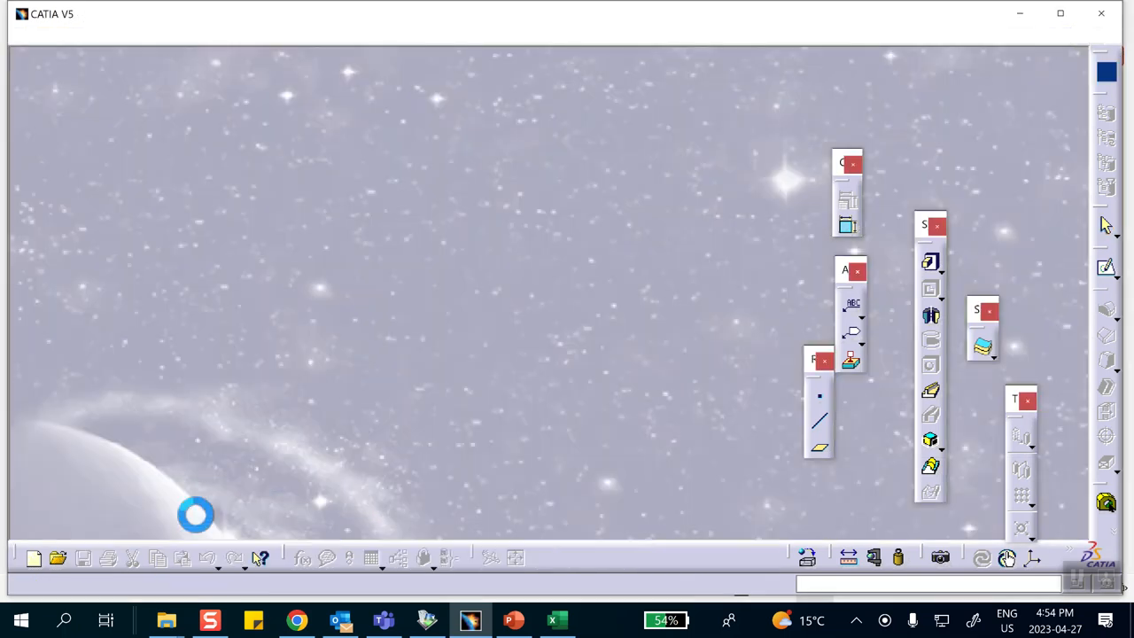
Create a new empty Part document.
{"action": "left_click", "coordinate": [33, 559]}
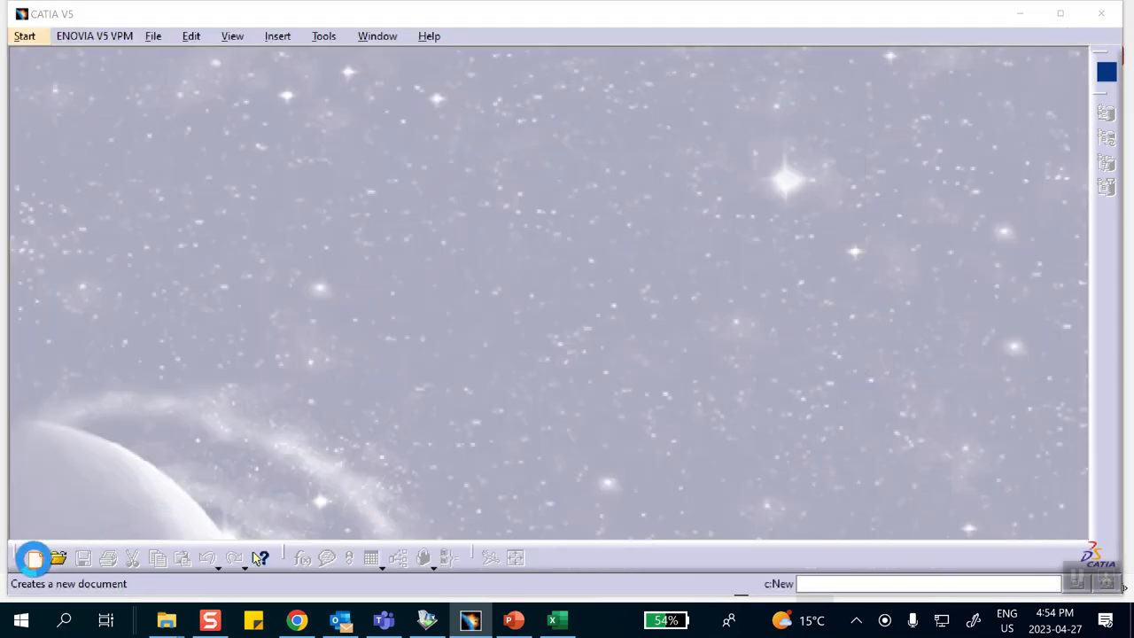
{"action": "left_click_drag", "start_coordinate": [1011, 323], "coordinate": [1004, 372]}
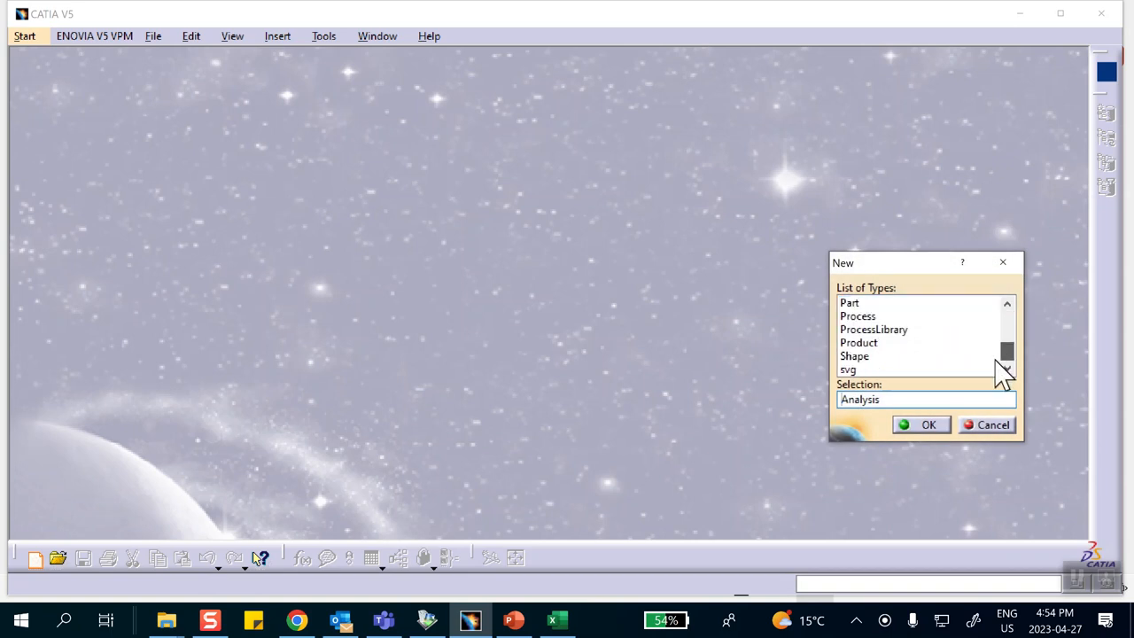
{"action": "left_click", "coordinate": [852, 305]}
{"action": "left_click", "coordinate": [919, 425]}
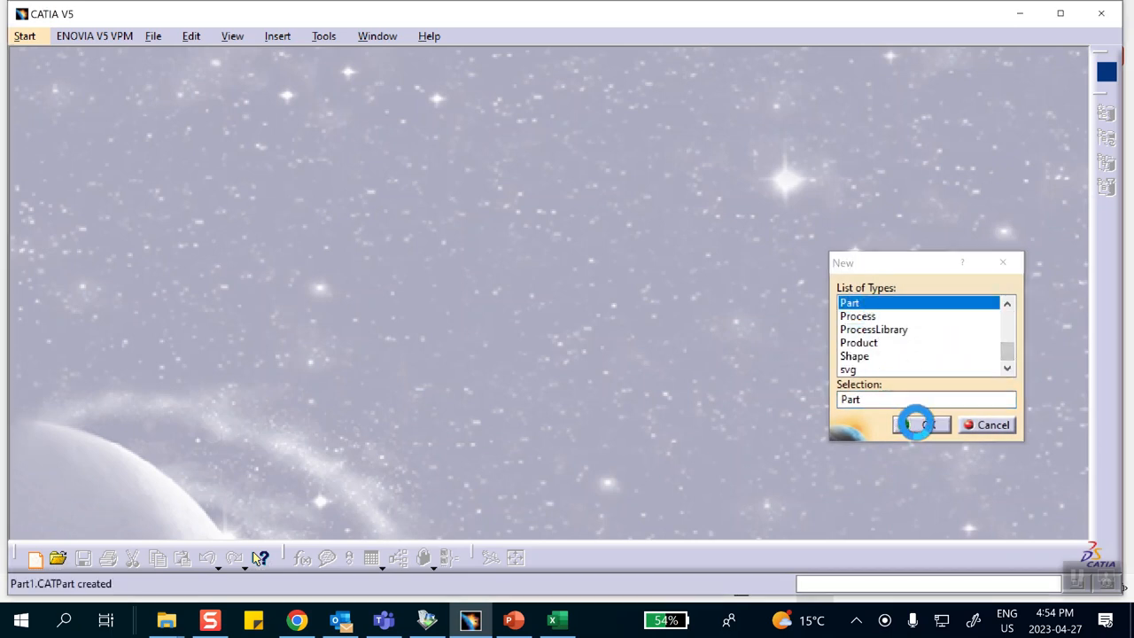
{"action": "left_click", "coordinate": [979, 516]}
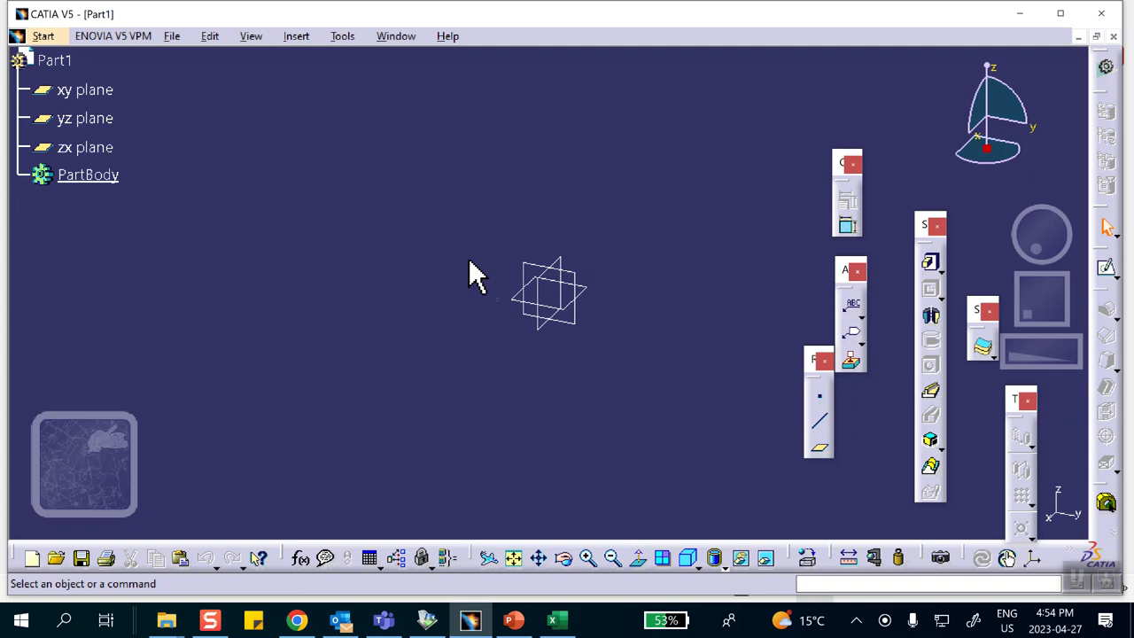
Create two coordinate points, one at the origin and one at X 0, Y 1 m, Z 0.
{"action": "left_click", "coordinate": [820, 397]}
{"action": "left_click", "coordinate": [842, 393]}
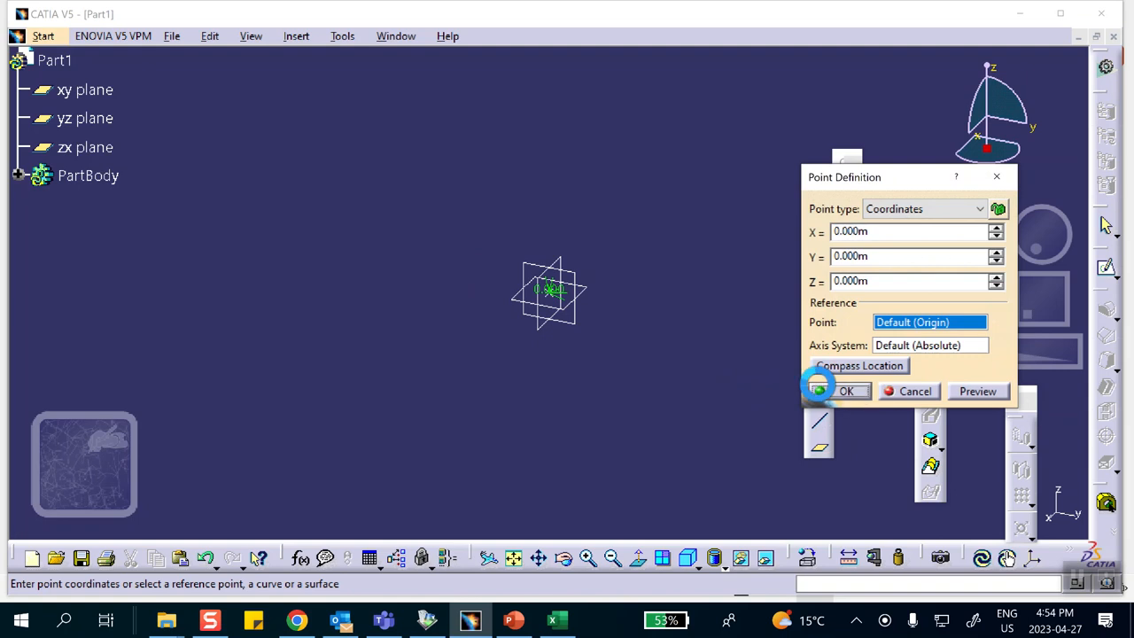
{"action": "left_click", "coordinate": [822, 399]}
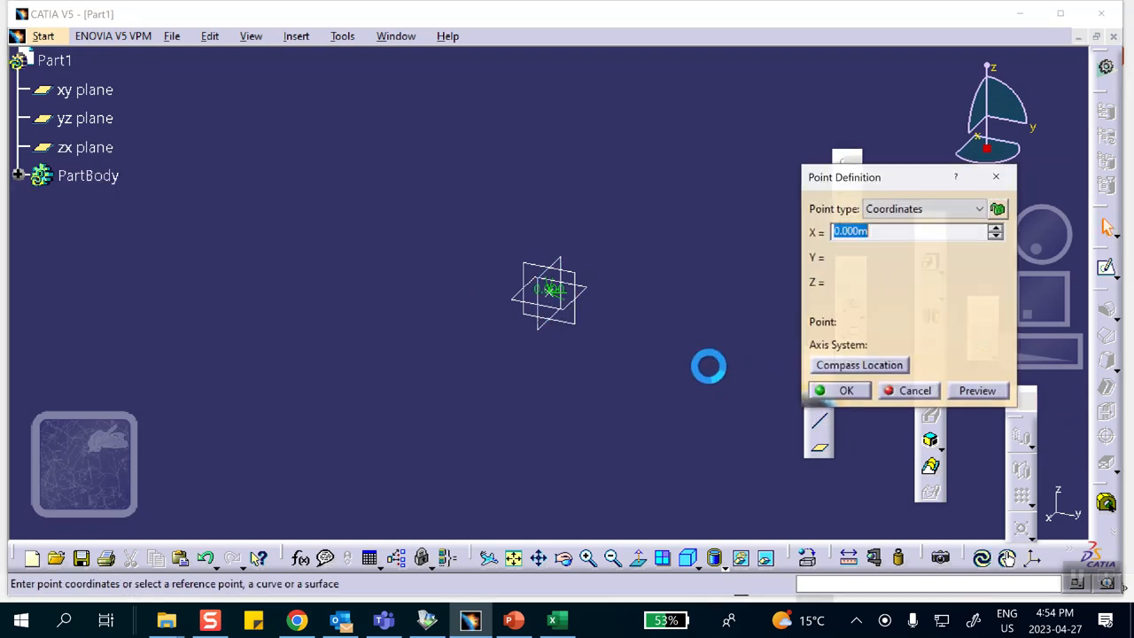
{"action": "middle_click_drag", "start_coordinate": [709, 381], "coordinate": [541, 320]}
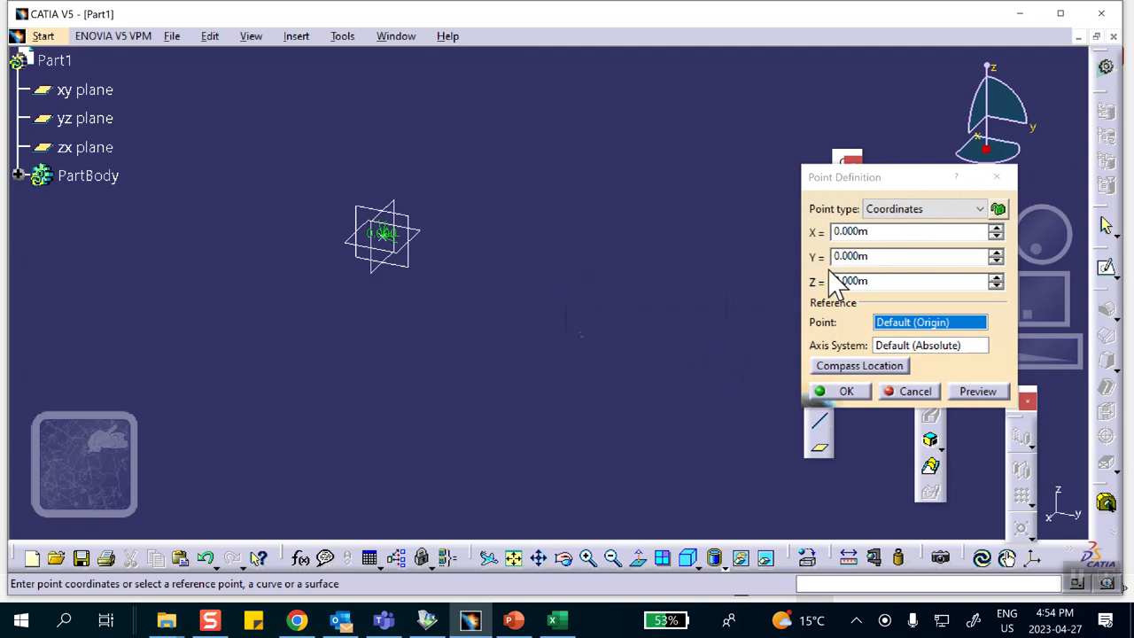
{"action": "left_click", "coordinate": [883, 255]}
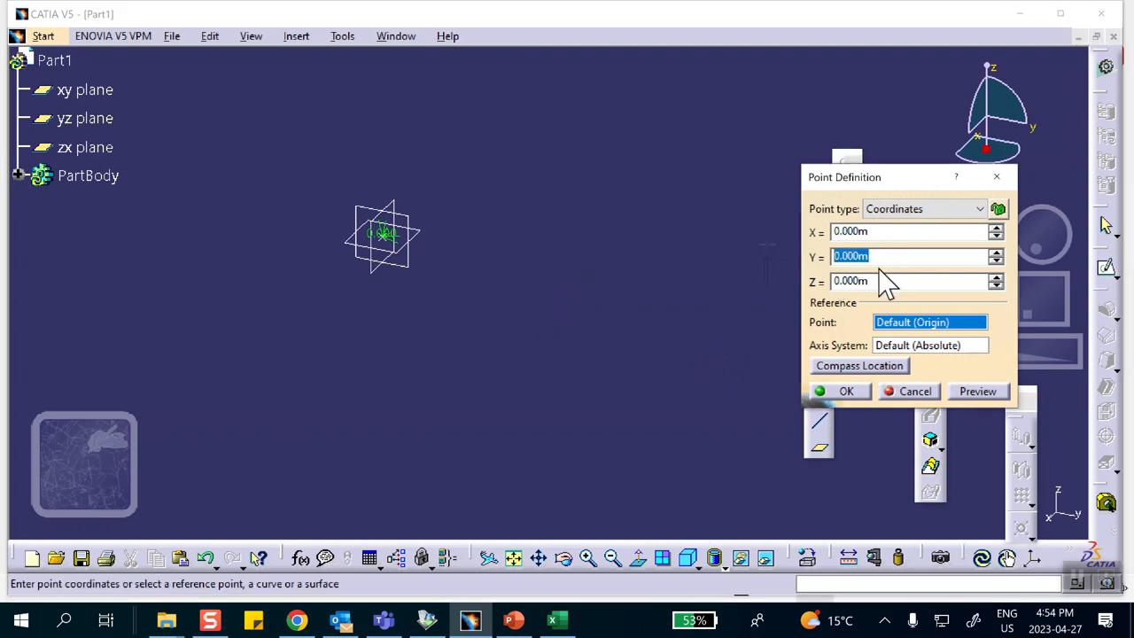
{"action": "key", "text": "XF86AudioLowerVolume"}
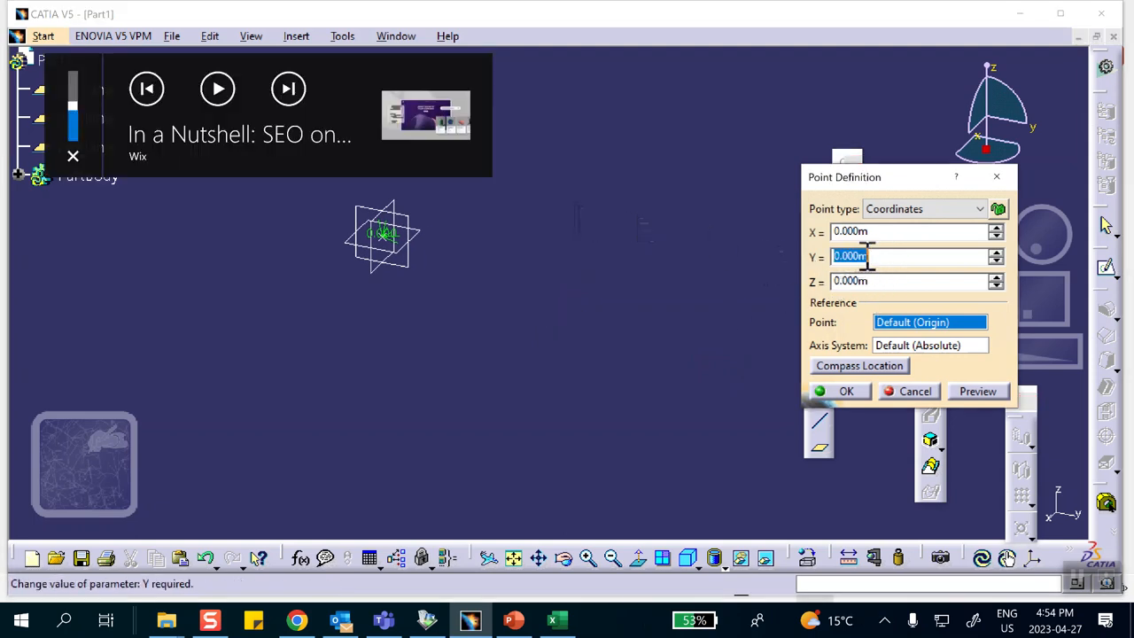
{"action": "double_click", "coordinate": [866, 255]}
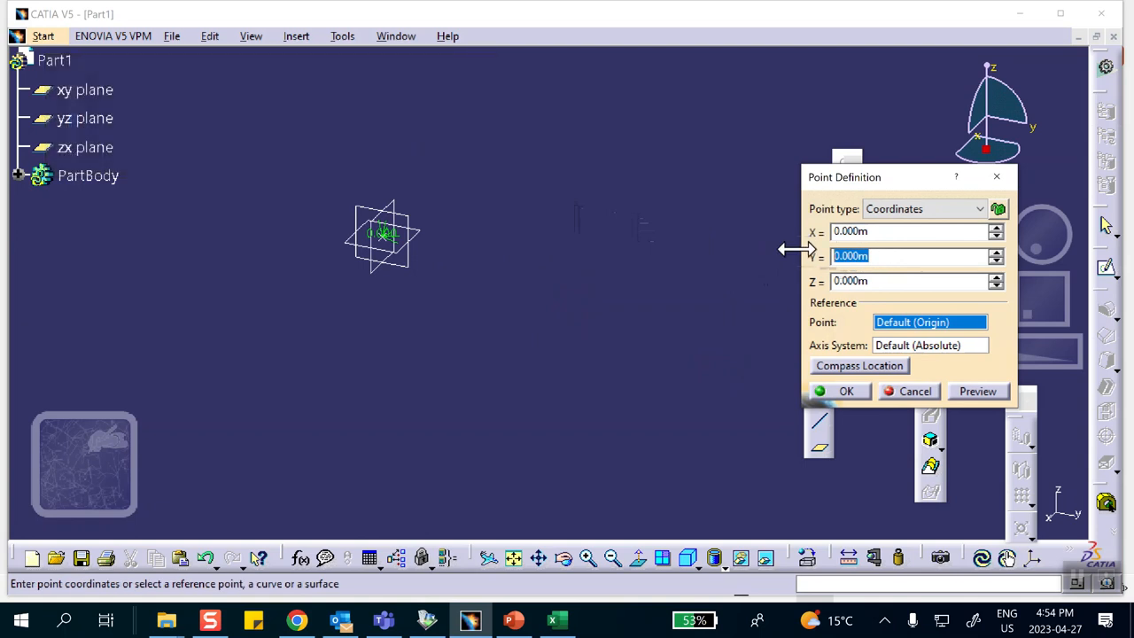
{"action": "type", "text": "1"}
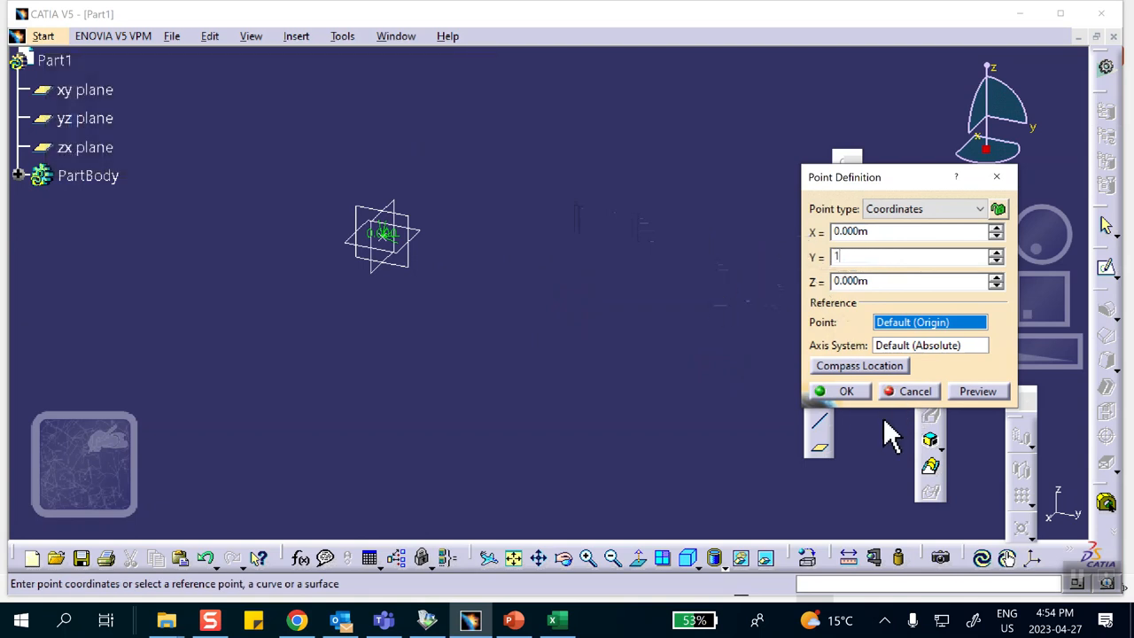
{"action": "left_click", "coordinate": [844, 393]}
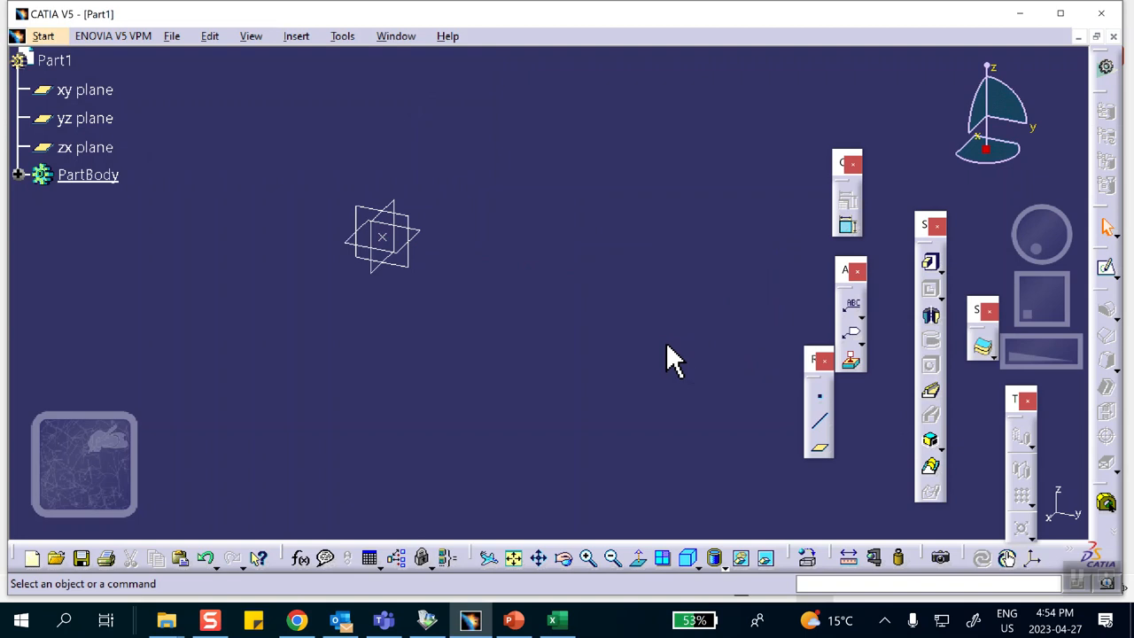
Create a Point-Point line from the origin point to the point at Y 1 m.
{"action": "left_click", "coordinate": [562, 269]}
{"action": "middle_click_drag", "start_coordinate": [639, 307], "coordinate": [576, 401]}
{"action": "middle_click_drag", "start_coordinate": [558, 364], "coordinate": [430, 290]}
{"action": "left_click", "coordinate": [430, 290]}
{"action": "middle_click_drag", "start_coordinate": [430, 290], "coordinate": [459, 381]}
{"action": "middle_click_drag", "start_coordinate": [567, 352], "coordinate": [495, 346]}
{"action": "left_click", "coordinate": [816, 423]}
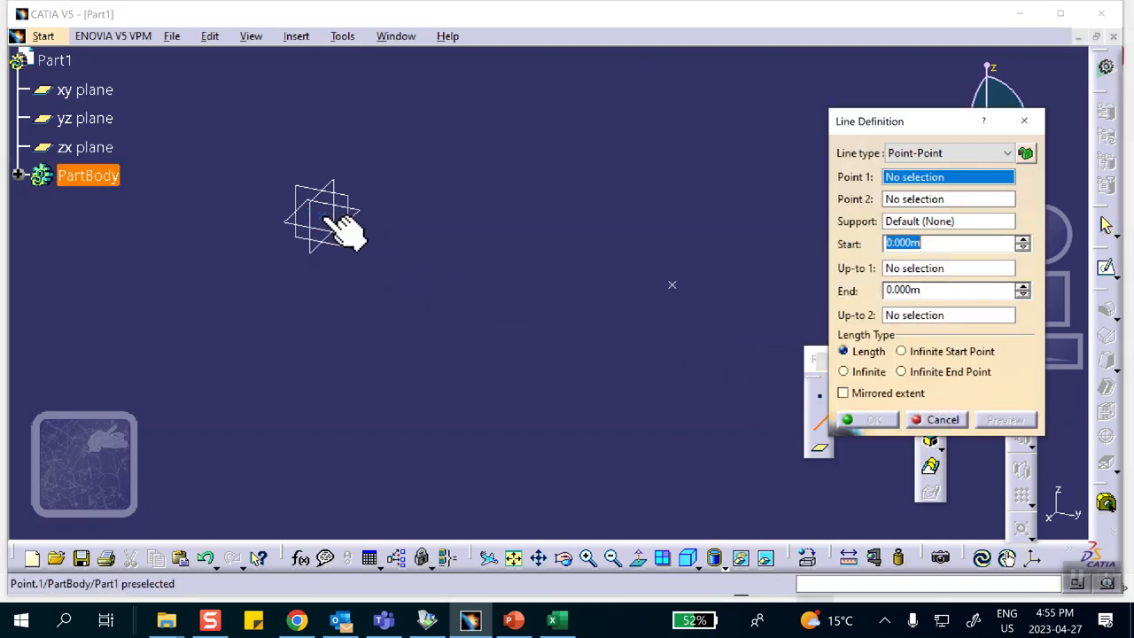
{"action": "left_click", "coordinate": [330, 221]}
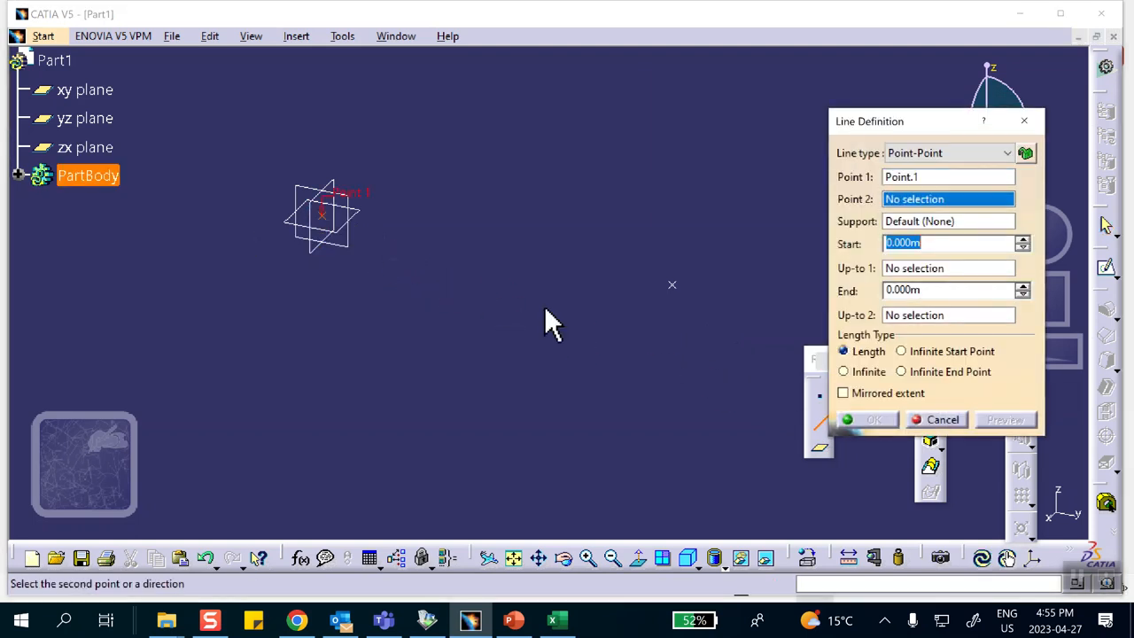
{"action": "left_click", "coordinate": [672, 284]}
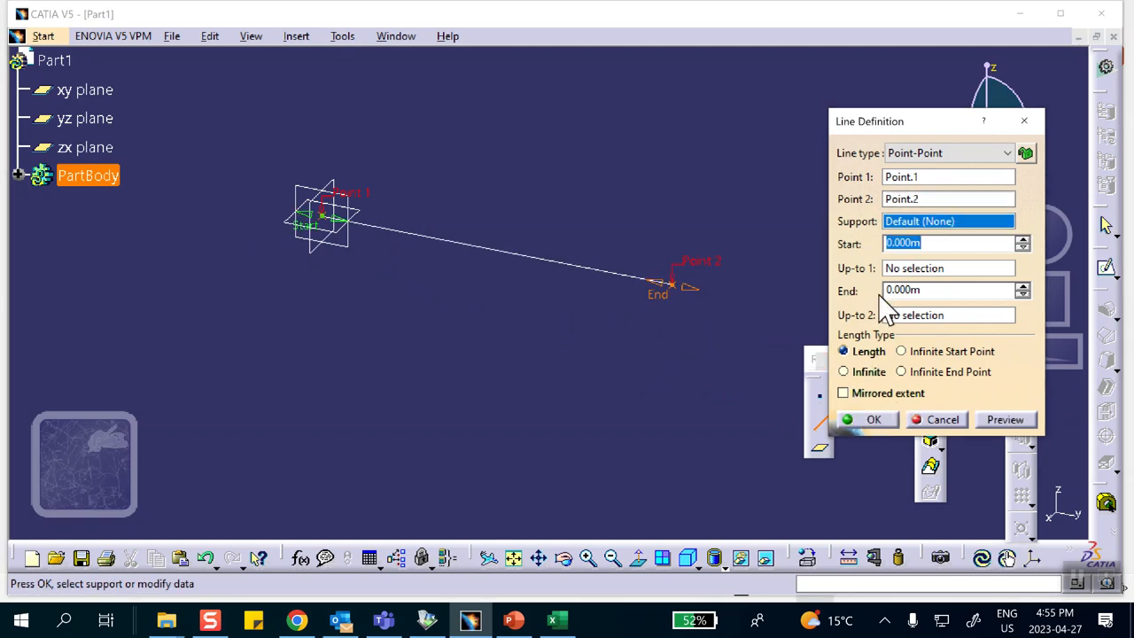
{"action": "left_click", "coordinate": [872, 420]}
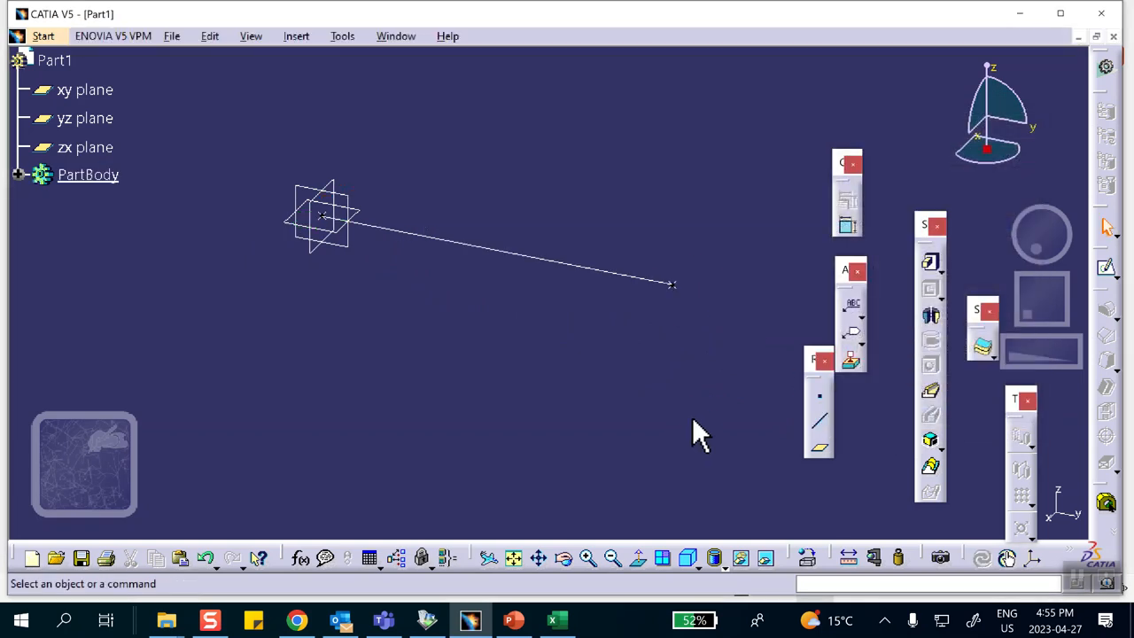
Apply the Aluminium material from the metal library to Part1.
{"action": "left_click", "coordinate": [807, 557]}
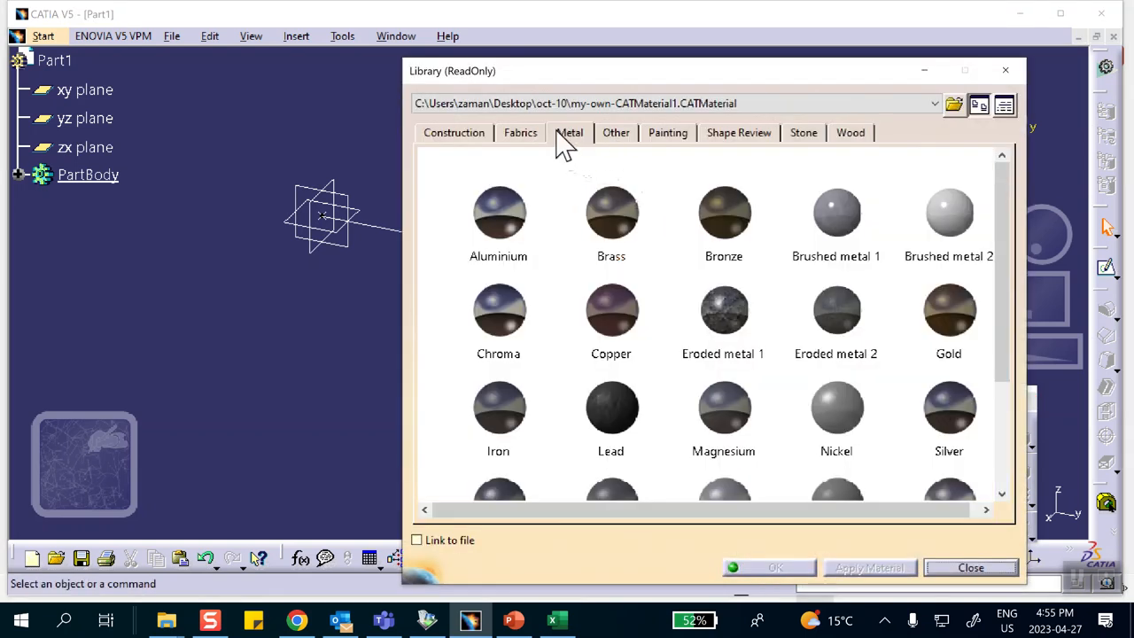
{"action": "left_click", "coordinate": [499, 213]}
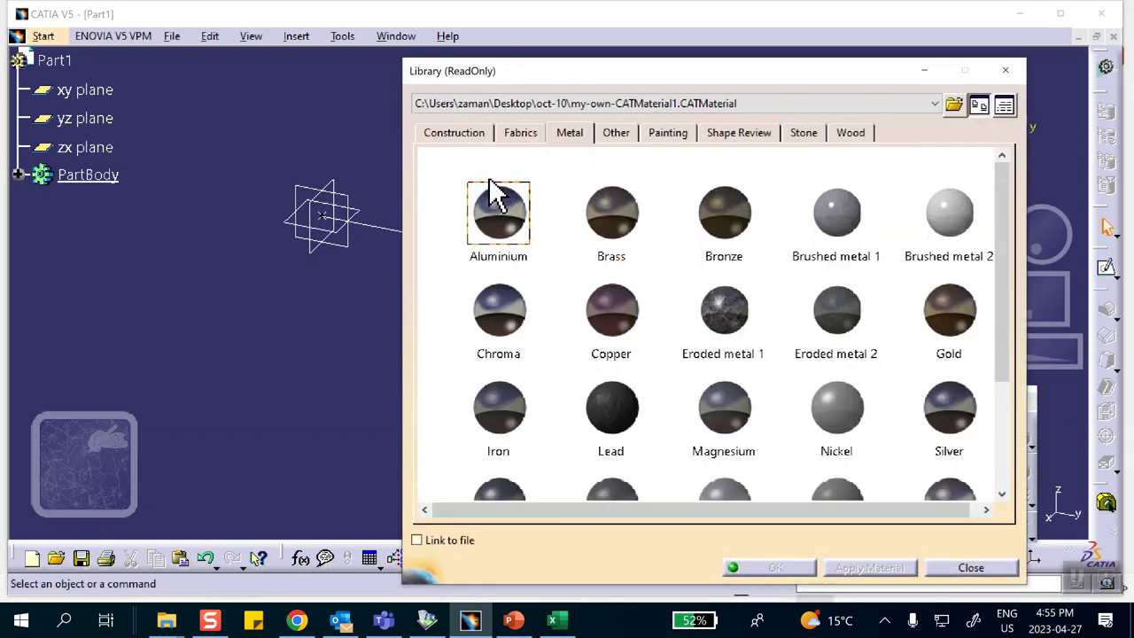
{"action": "left_click", "coordinate": [64, 66]}
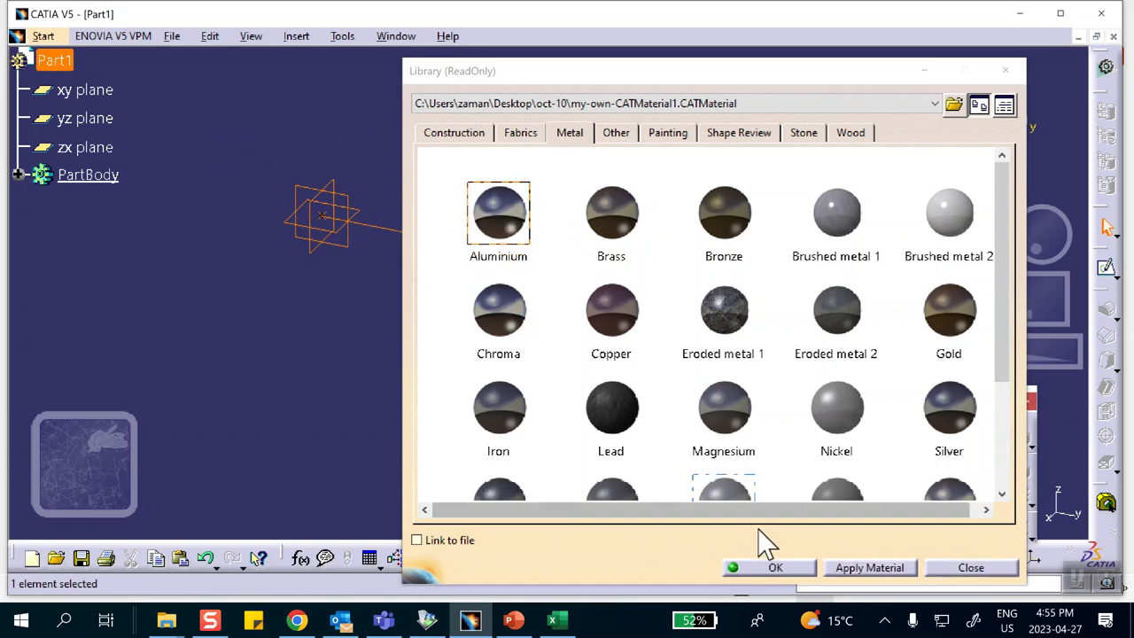
{"action": "left_click", "coordinate": [753, 561]}
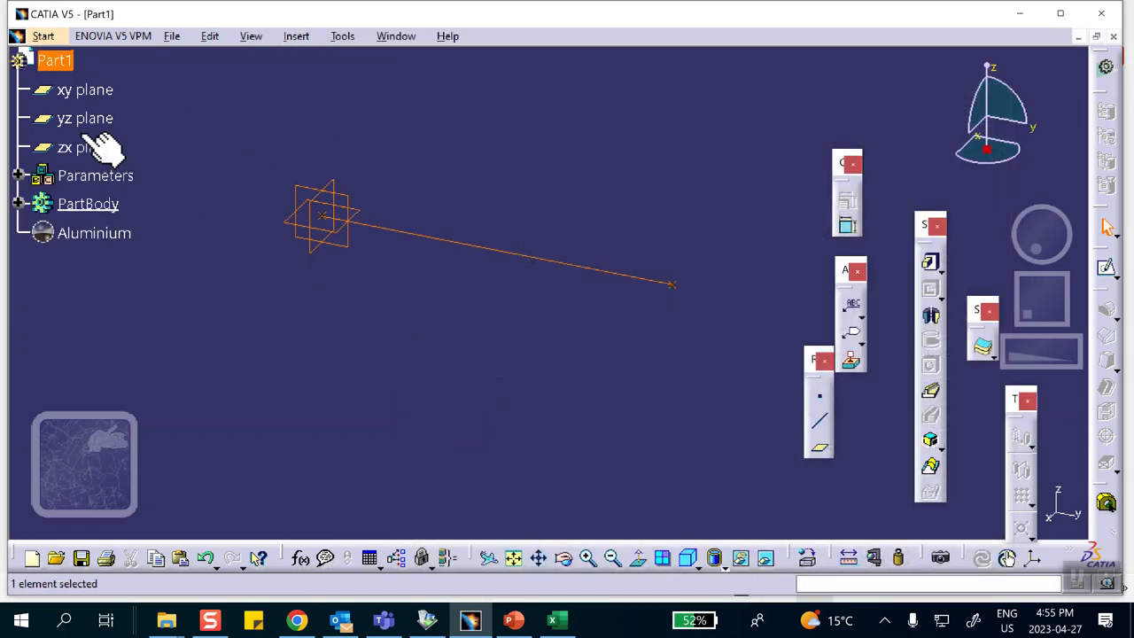
Set the Young modulus of the part's Aluminium material to 0.1 Pa in its analysis properties.
{"action": "double_click", "coordinate": [95, 235]}
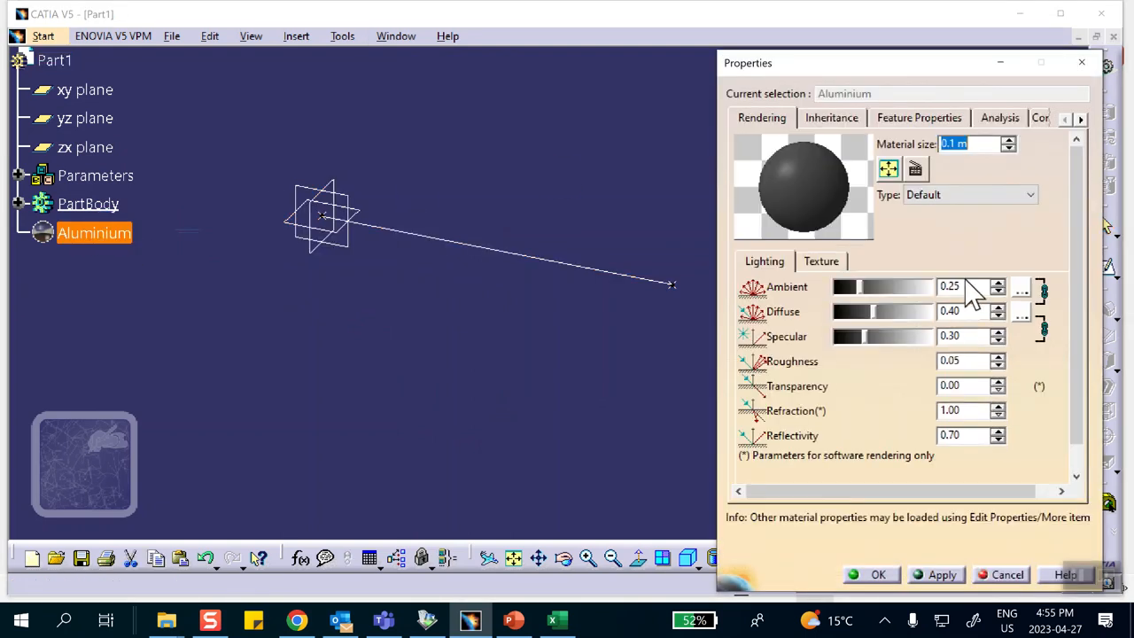
{"action": "left_click", "coordinate": [995, 119]}
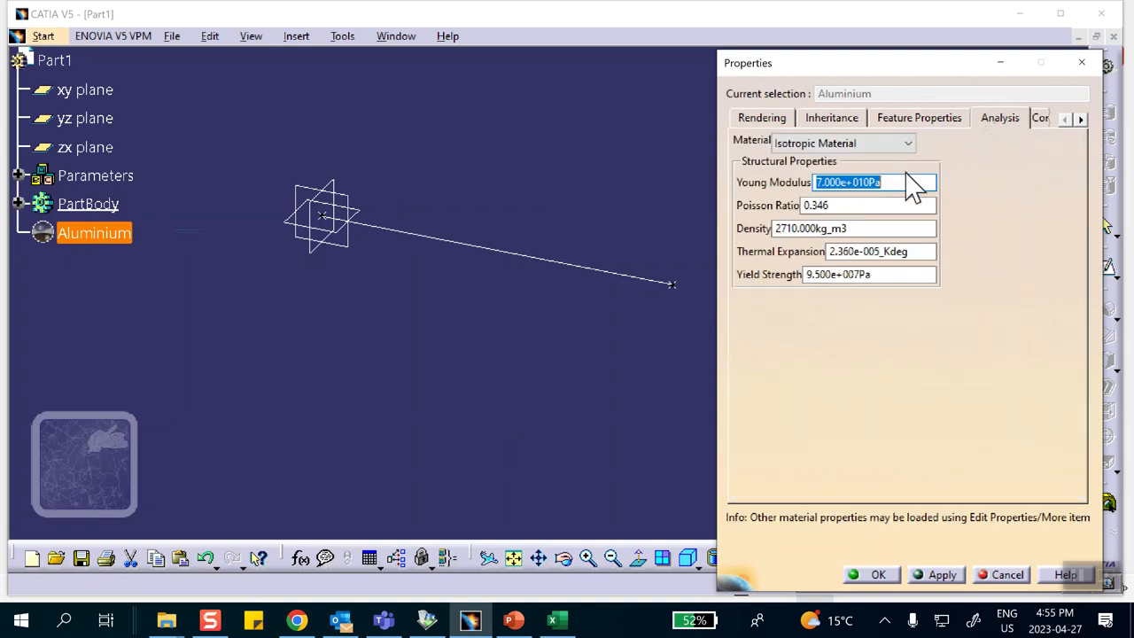
{"action": "left_click_drag", "start_coordinate": [890, 182], "coordinate": [742, 182]}
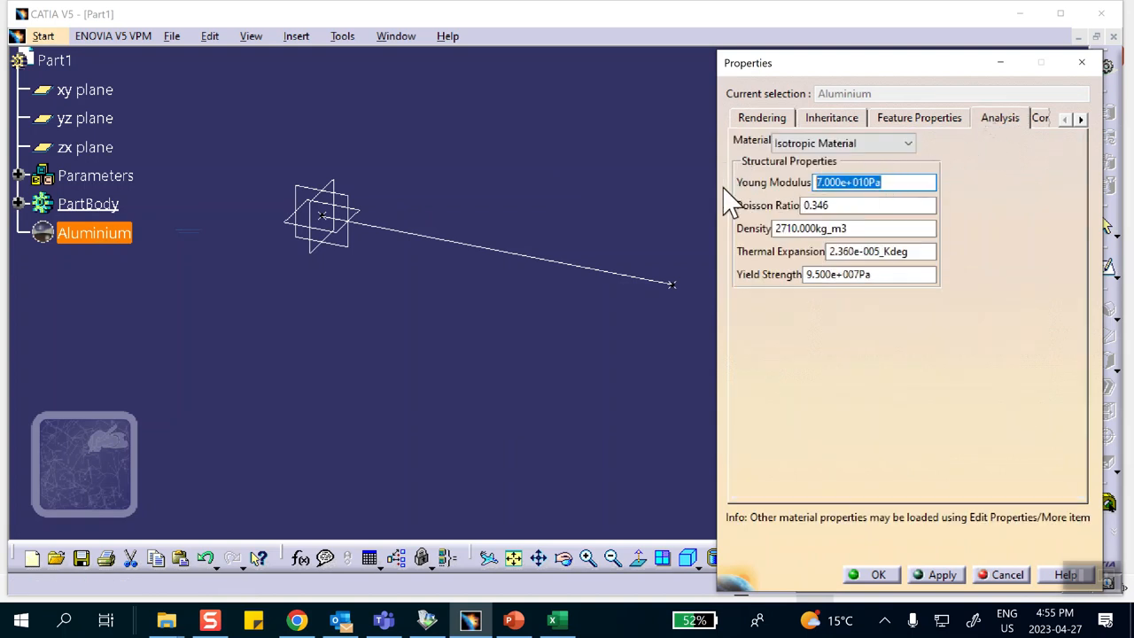
{"action": "left_click", "coordinate": [903, 186]}
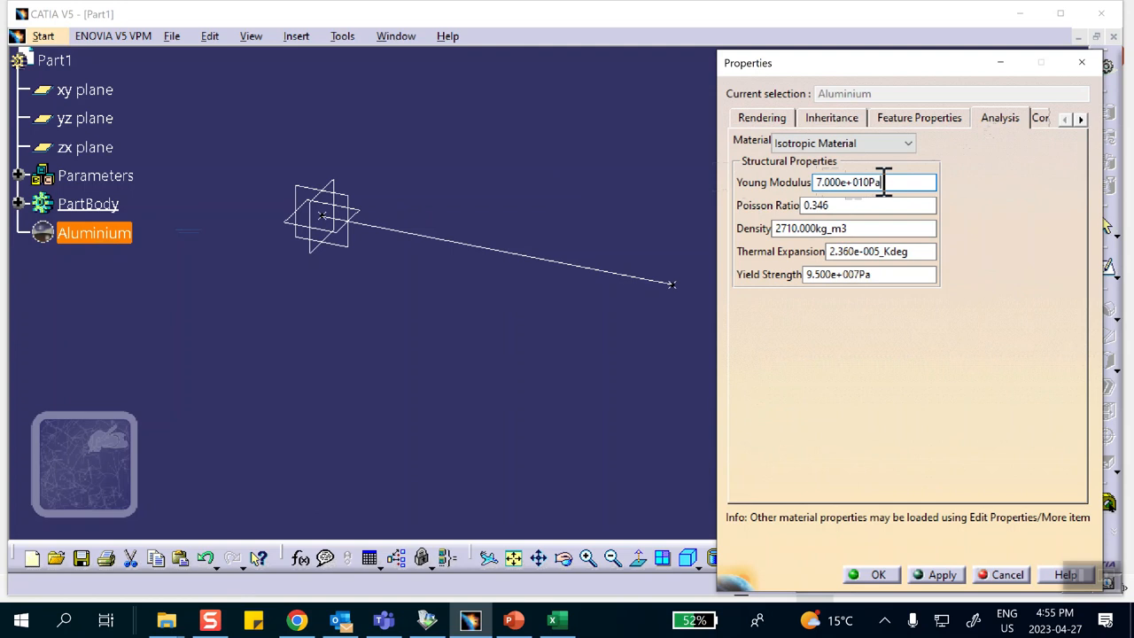
{"action": "left_click_drag", "start_coordinate": [887, 182], "coordinate": [735, 182]}
{"action": "type", "text": ".1"}
Replace the Aluminium material's density with a small decimal value and accept the property changes.
{"action": "left_click", "coordinate": [851, 227]}
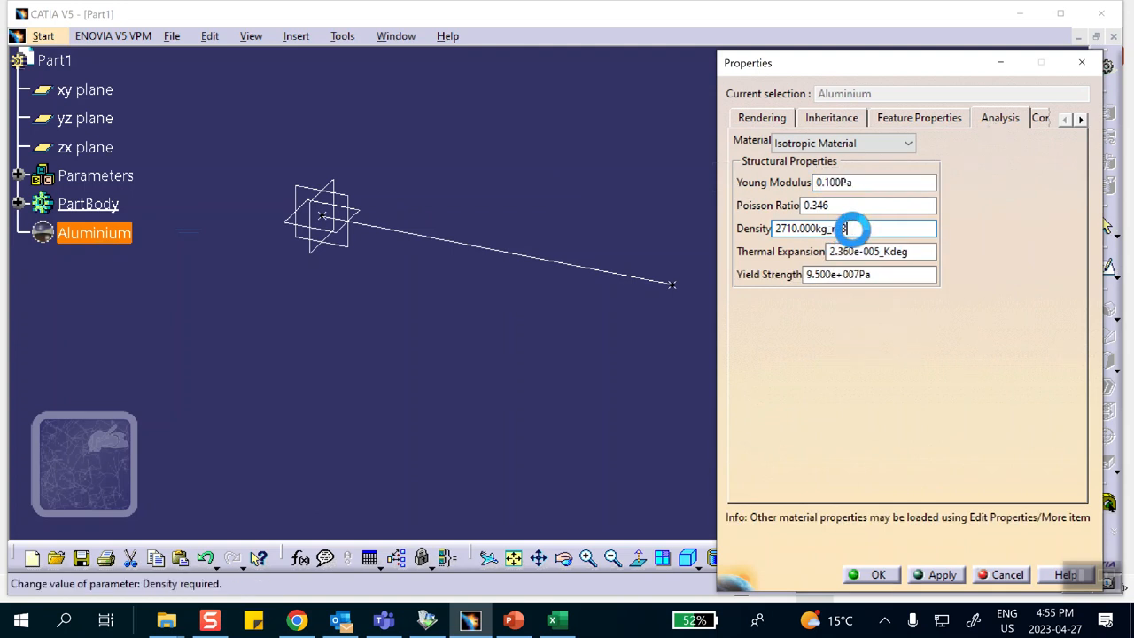
{"action": "left_click_drag", "start_coordinate": [851, 227], "coordinate": [709, 218]}
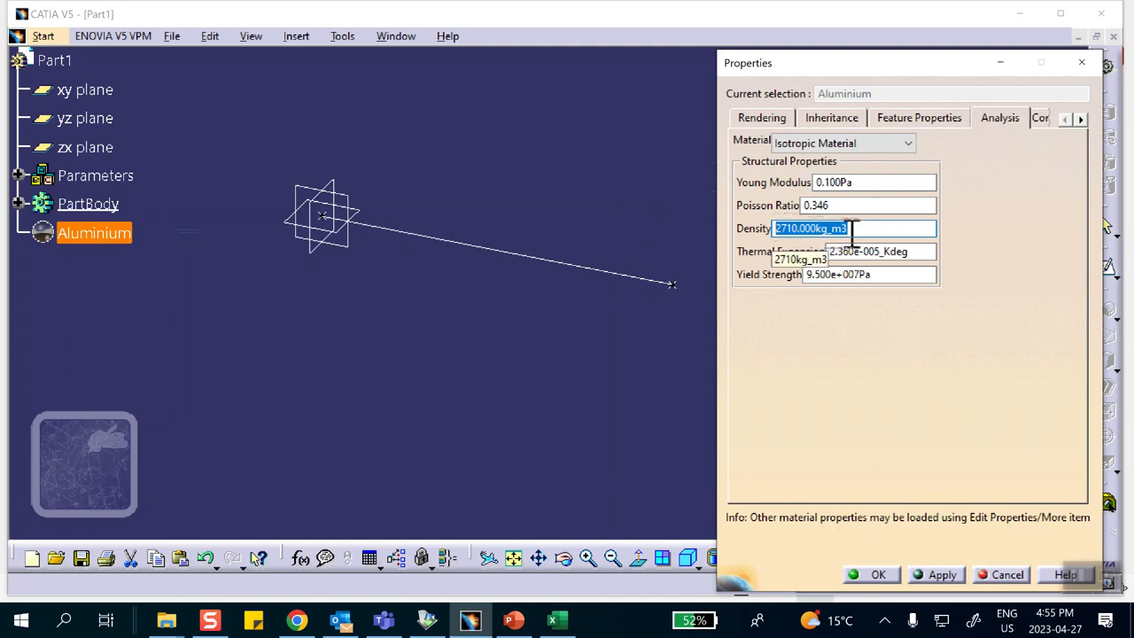
{"action": "key", "text": "BackSpace"}
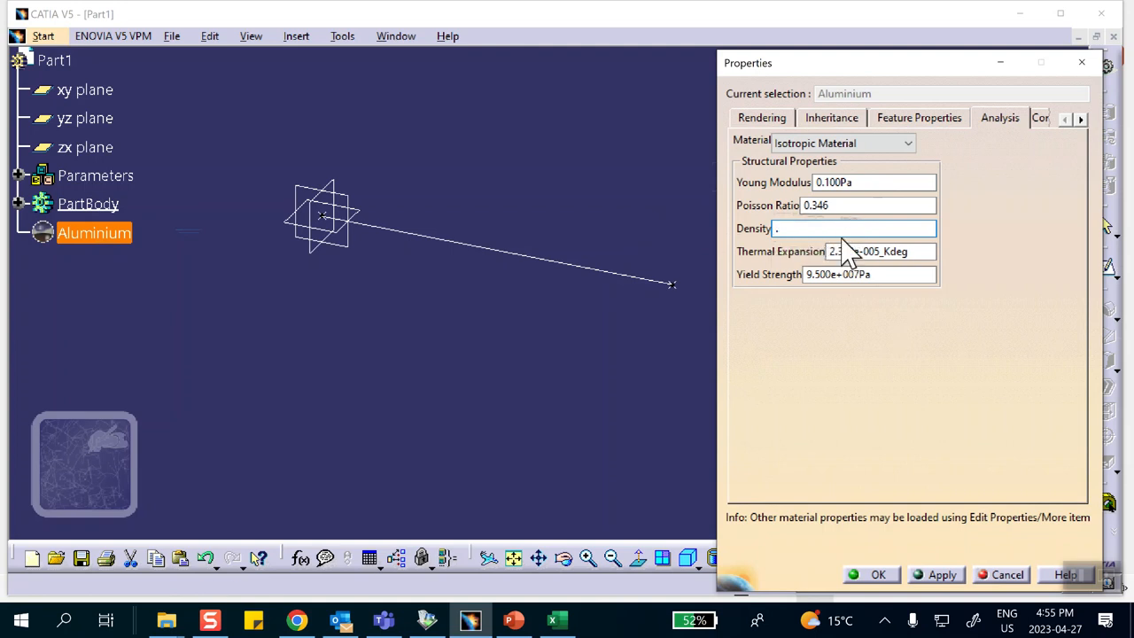
{"action": "left_click", "coordinate": [873, 575]}
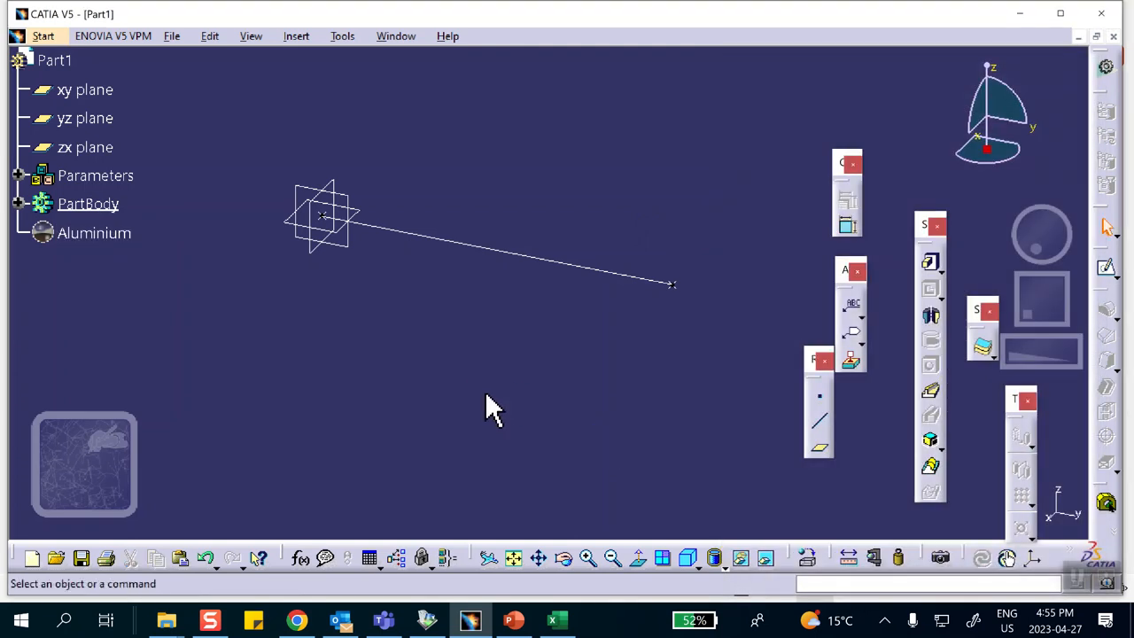
Switch the part to Generative Structural Analysis and create a new Static Analysis case.
{"action": "left_click", "coordinate": [39, 37]}
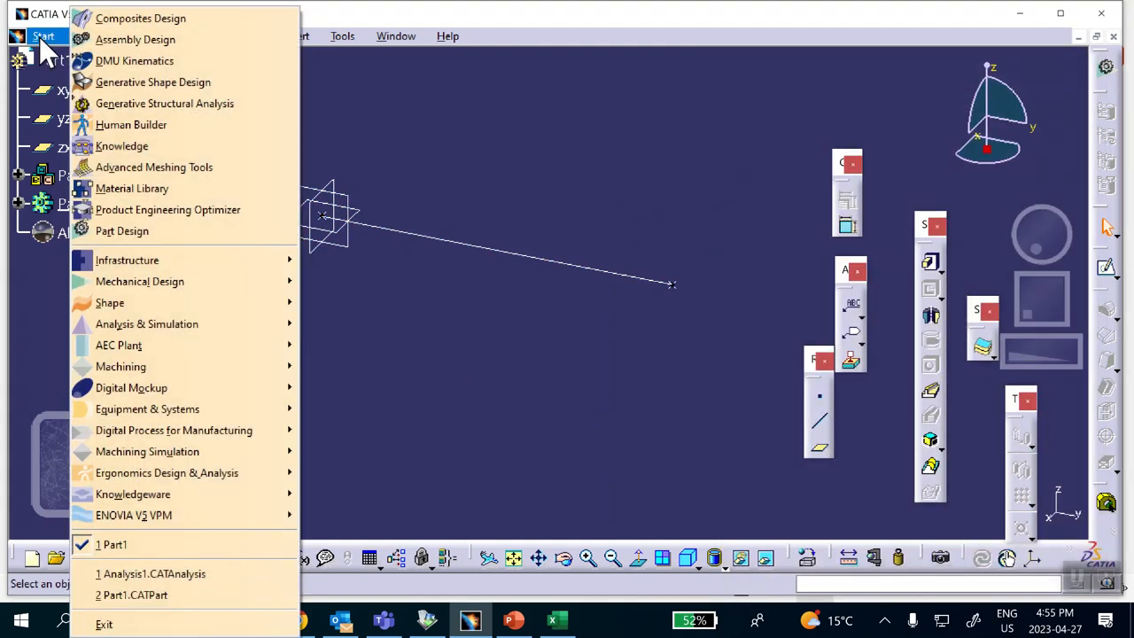
{"action": "left_click", "coordinate": [86, 102]}
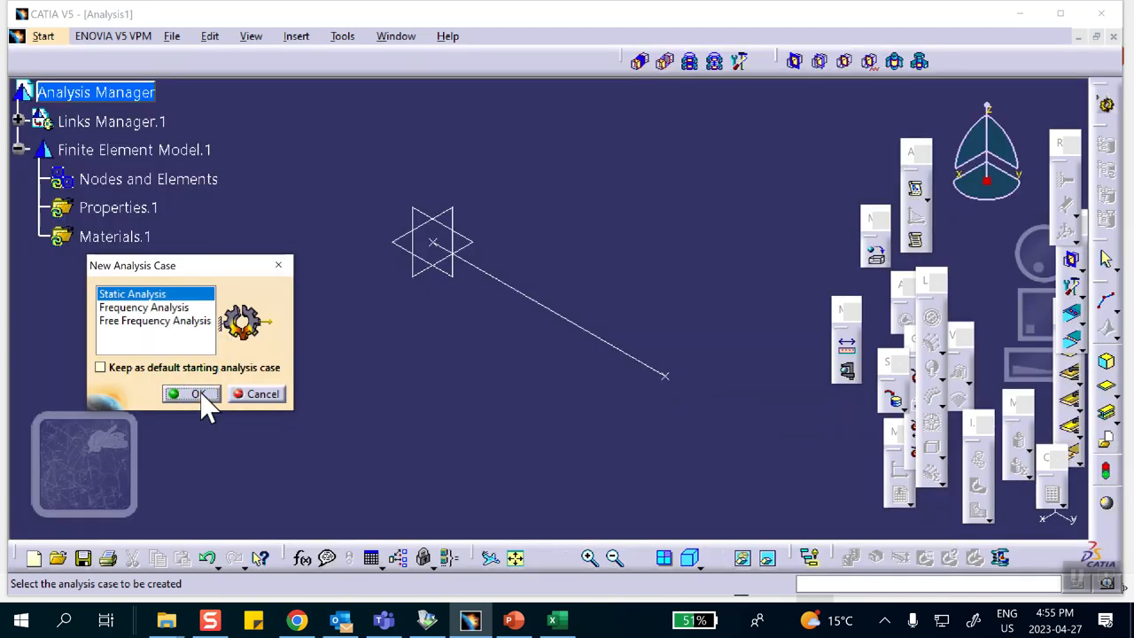
{"action": "left_click", "coordinate": [198, 393]}
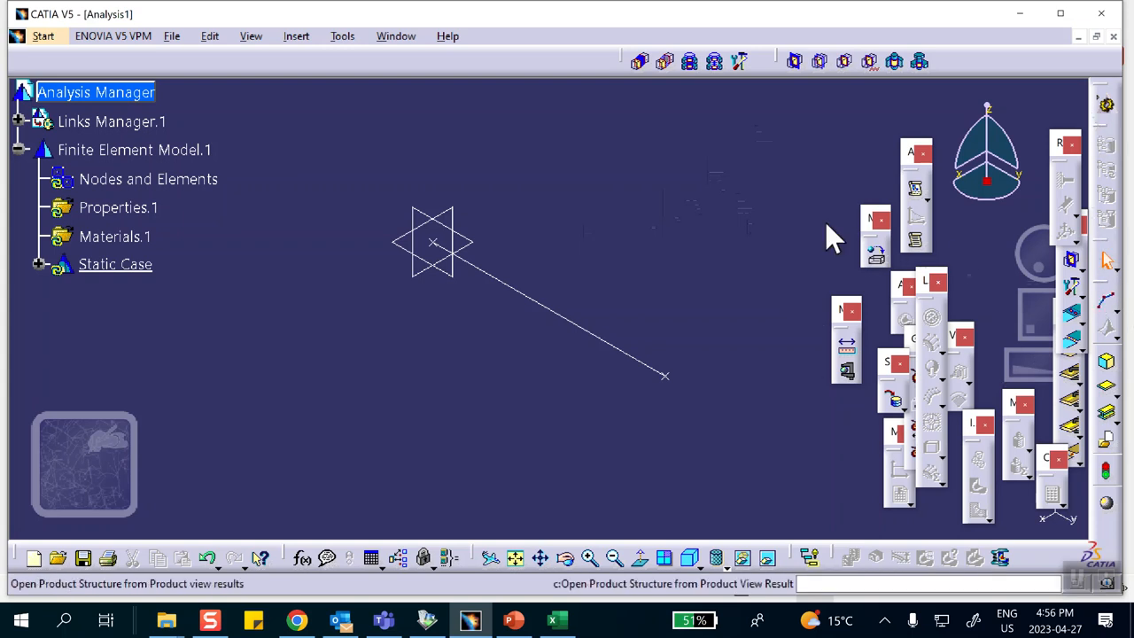
Mesh the line with the 1D beam mesher, using linear elements and the Minimal mesh option.
{"action": "left_click_drag", "start_coordinate": [700, 174], "coordinate": [705, 186]}
{"action": "mouse_move", "coordinate": [496, 80]}
{"action": "left_mouse_down"}
{"action": "mouse_move", "coordinate": [486, 68]}
{"action": "mouse_move", "coordinate": [493, 83]}
{"action": "left_mouse_up"}
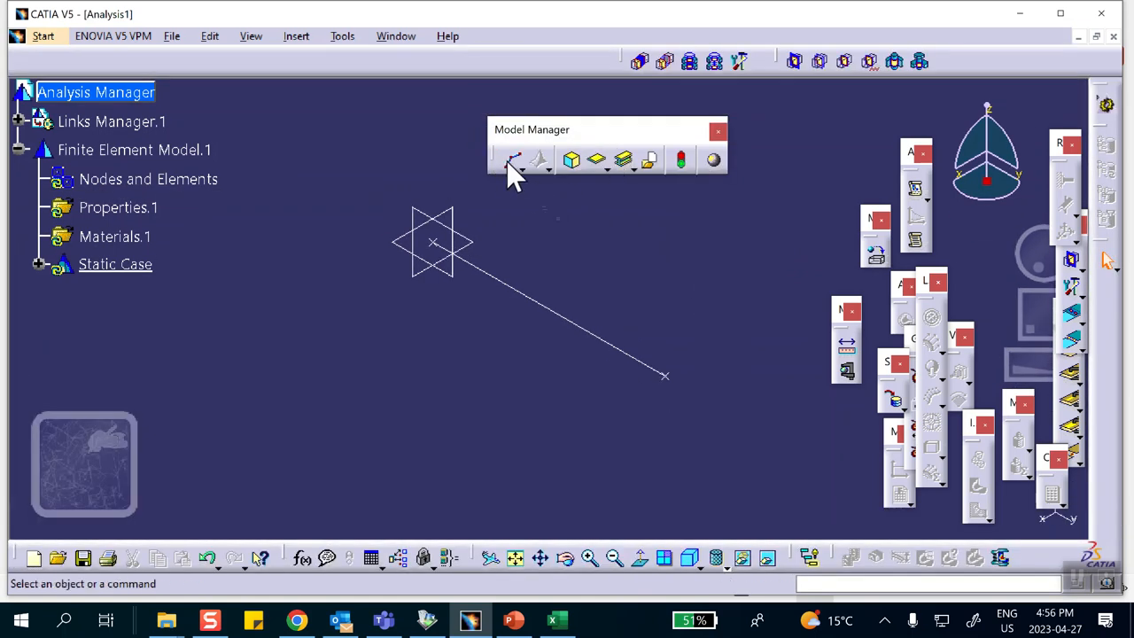
{"action": "left_click", "coordinate": [513, 162]}
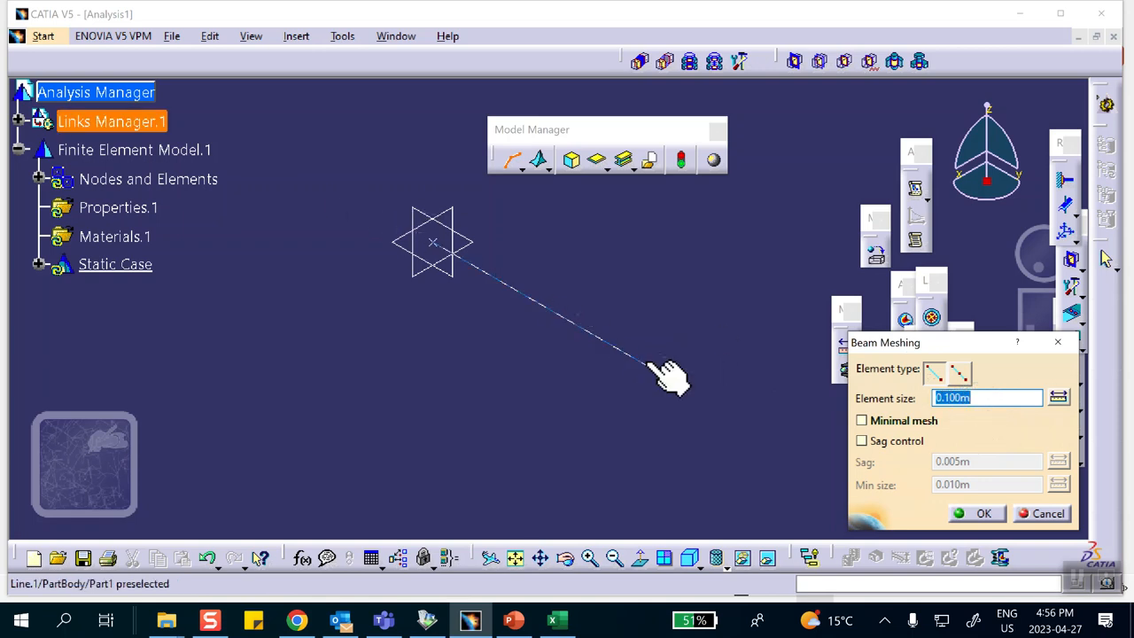
{"action": "left_click", "coordinate": [860, 424]}
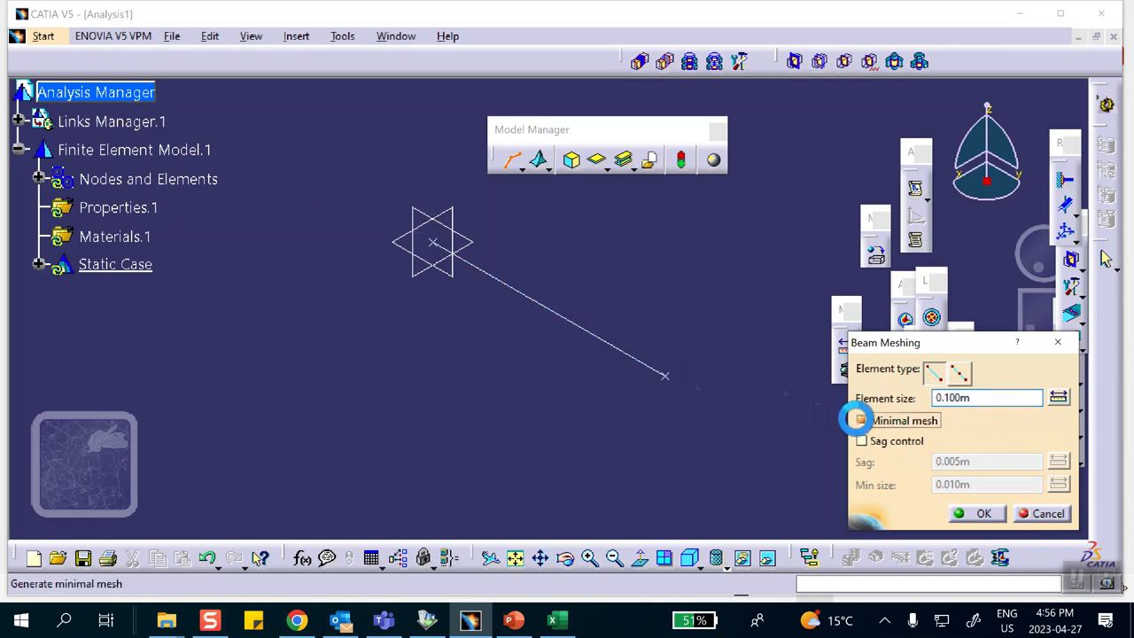
{"action": "left_click", "coordinate": [628, 354]}
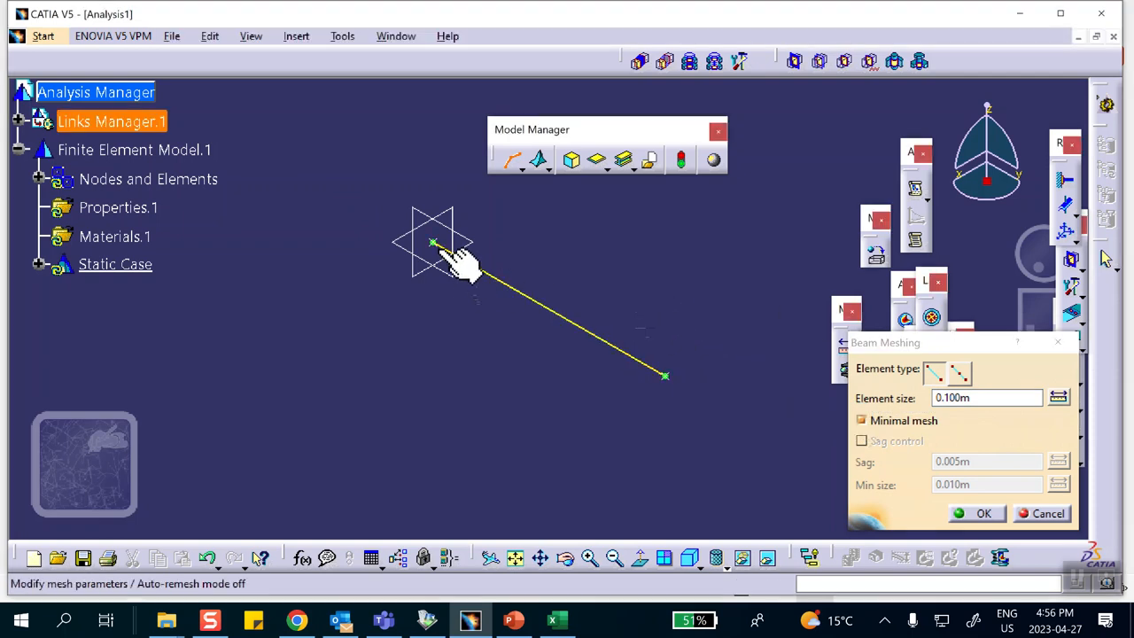
{"action": "left_click", "coordinate": [968, 516]}
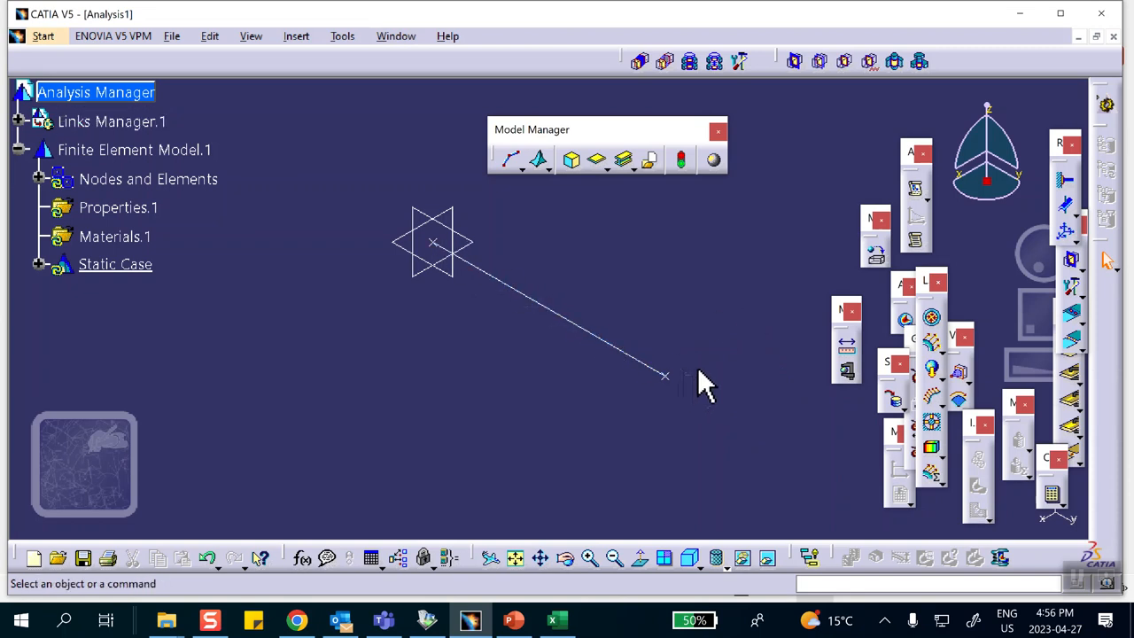
Apply a 1D property to the line as a cylindrical Aluminium beam with a 0.050 m radius.
{"action": "left_click", "coordinate": [623, 161]}
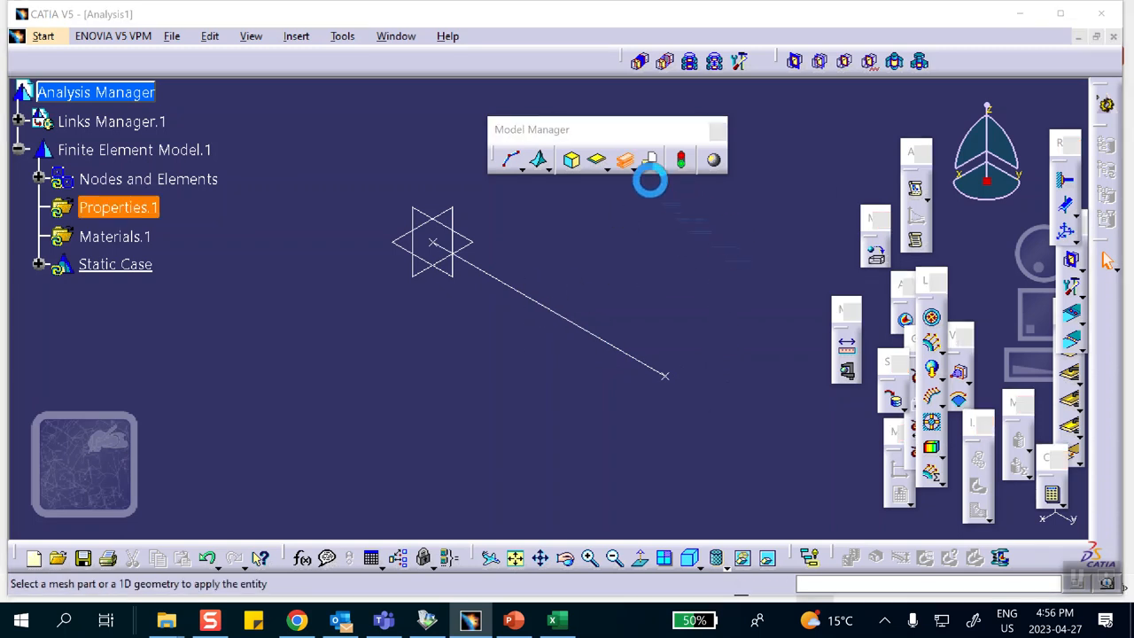
{"action": "left_click", "coordinate": [600, 339]}
{"action": "left_click", "coordinate": [1048, 345]}
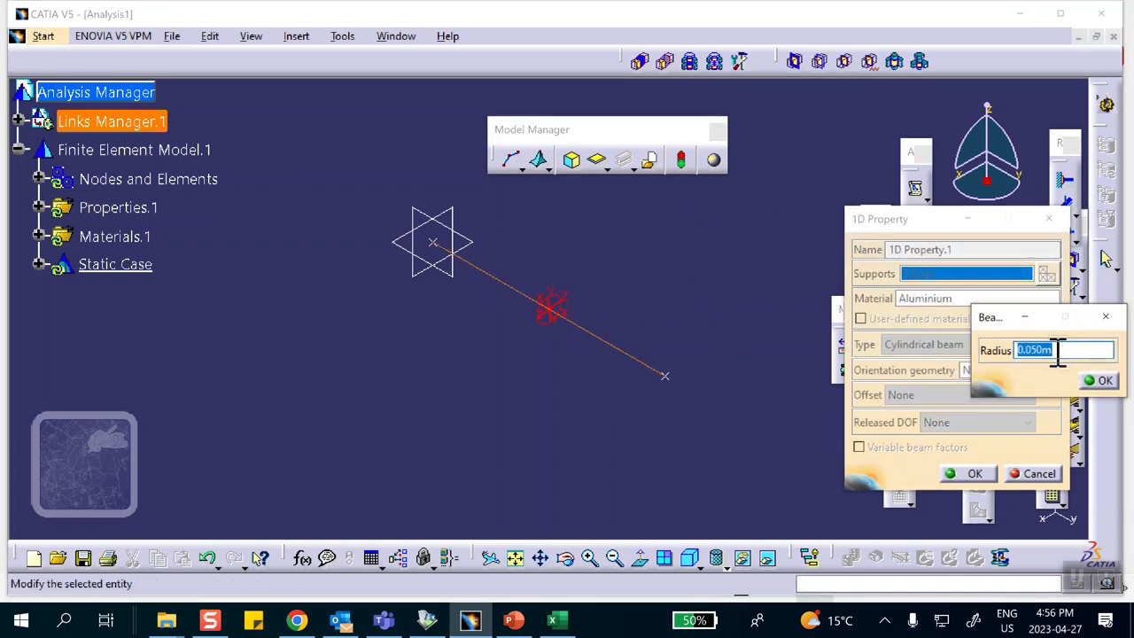
{"action": "left_click", "coordinate": [1100, 381]}
{"action": "left_click", "coordinate": [966, 473]}
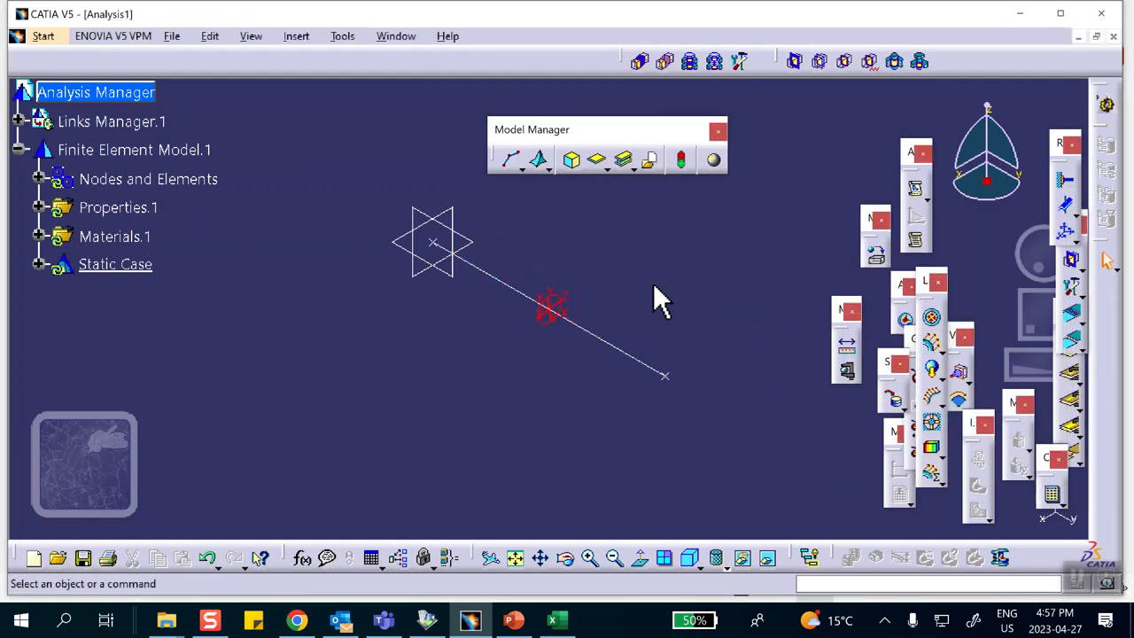
Hide the two points at the ends of the line.
{"action": "right_click", "coordinate": [435, 243]}
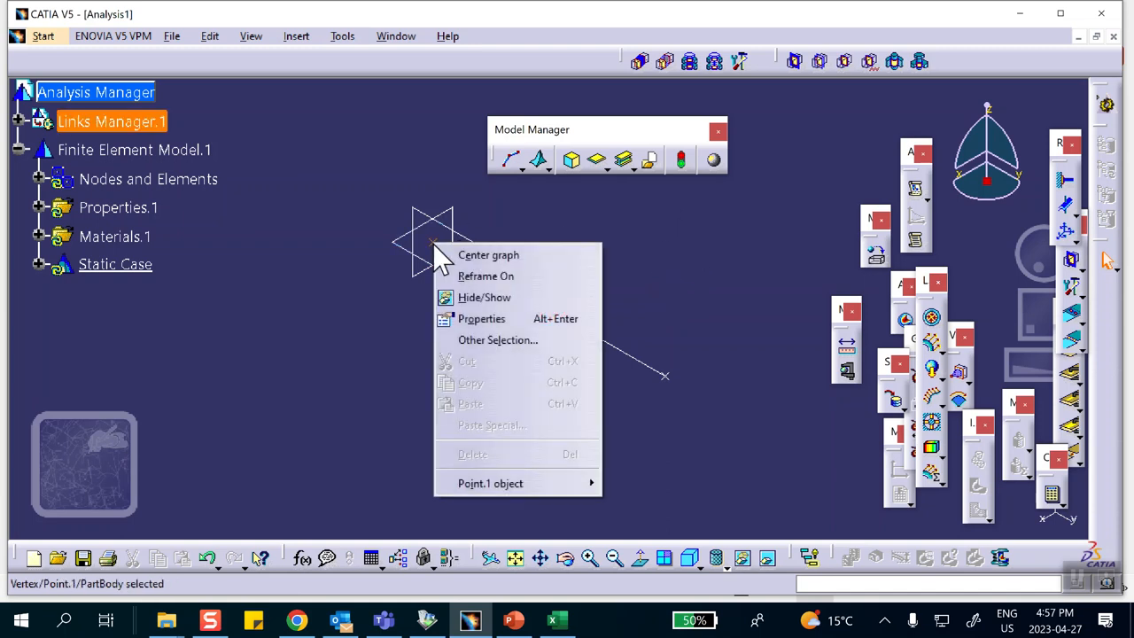
{"action": "left_click", "coordinate": [469, 298]}
{"action": "right_click", "coordinate": [665, 377]}
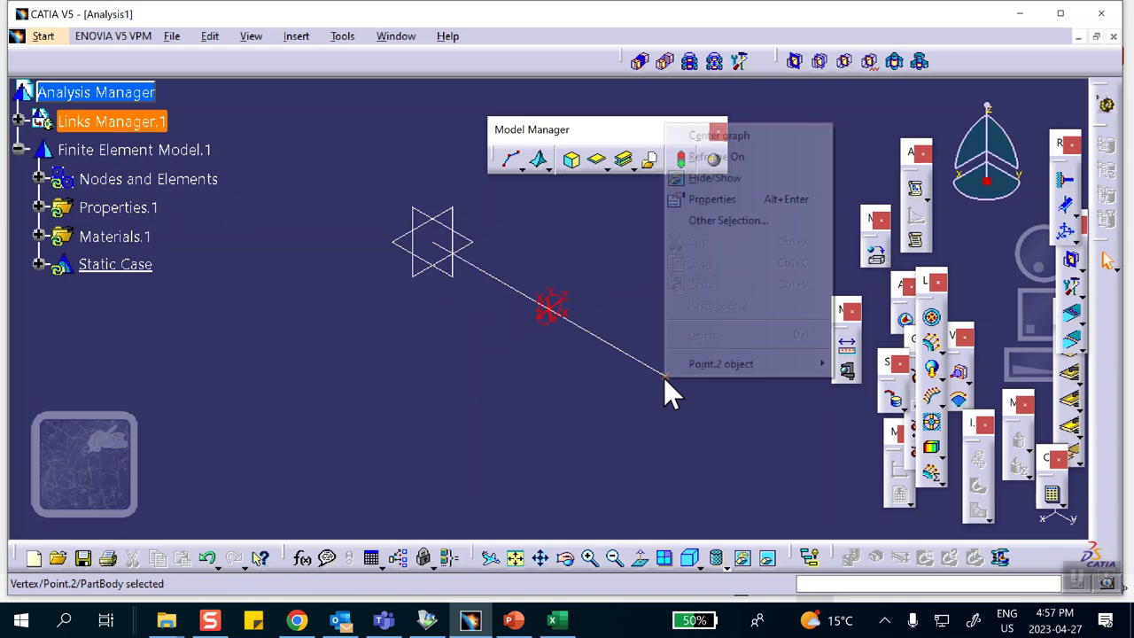
{"action": "left_click", "coordinate": [696, 182]}
{"action": "middle_click_drag", "start_coordinate": [600, 248], "coordinate": [554, 224]}
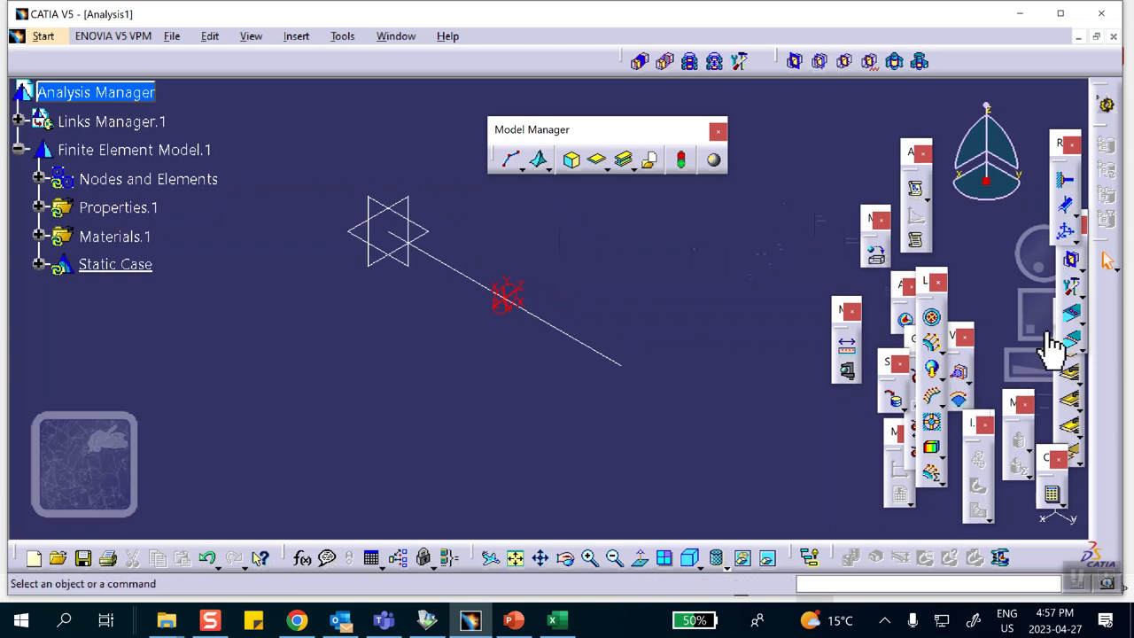
Create a general analysis connection from the line's origin vertex as first component to its far end vertex as second component.
{"action": "left_click_drag", "start_coordinate": [838, 162], "coordinate": [783, 167]}
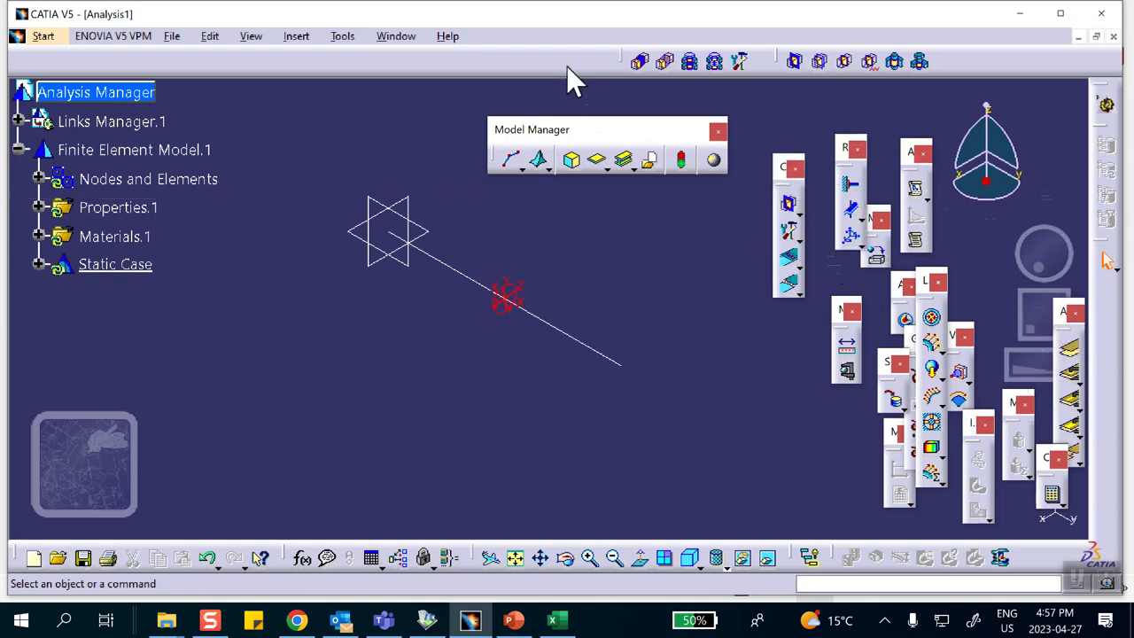
{"action": "left_click_drag", "start_coordinate": [567, 66], "coordinate": [550, 64]}
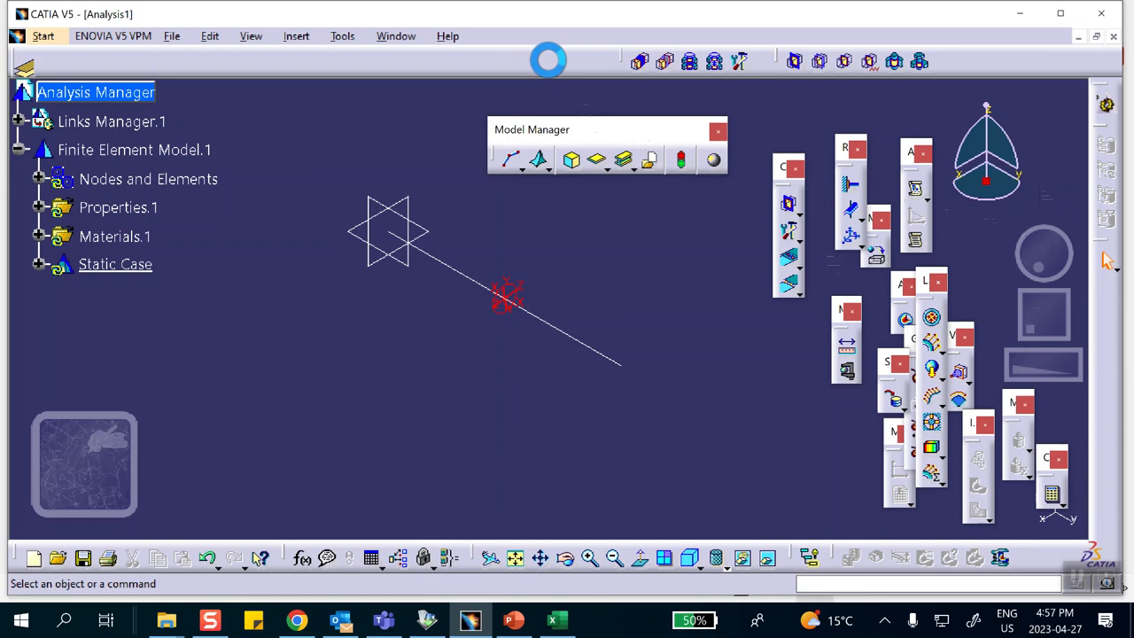
{"action": "left_click_drag", "start_coordinate": [330, 118], "coordinate": [347, 118]}
{"action": "left_click", "coordinate": [364, 132]}
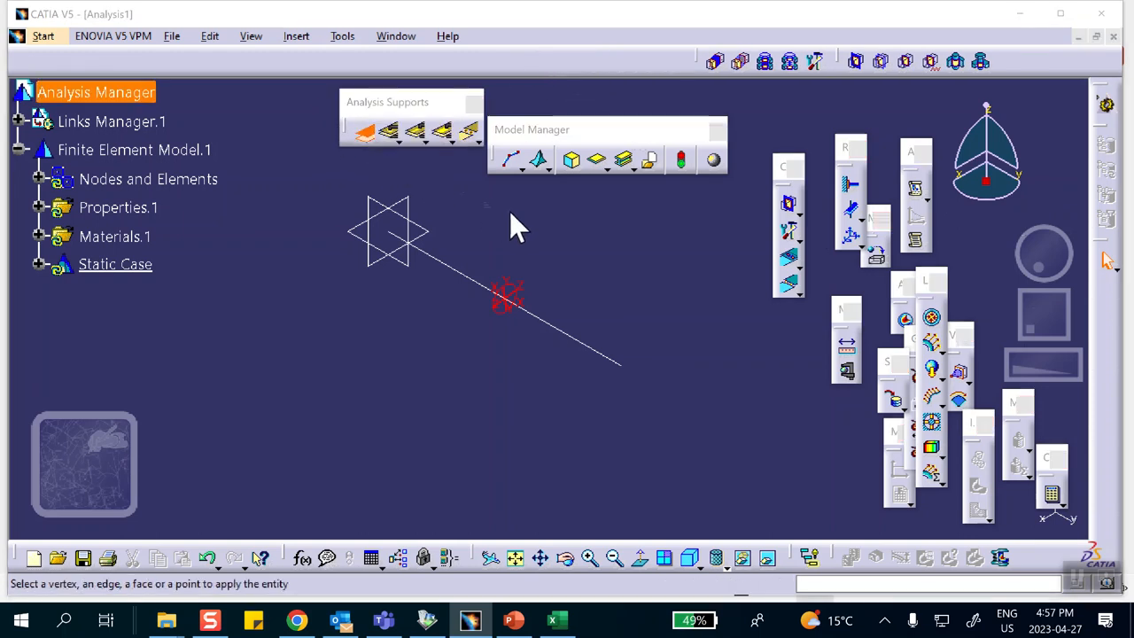
{"action": "left_click", "coordinate": [387, 232]}
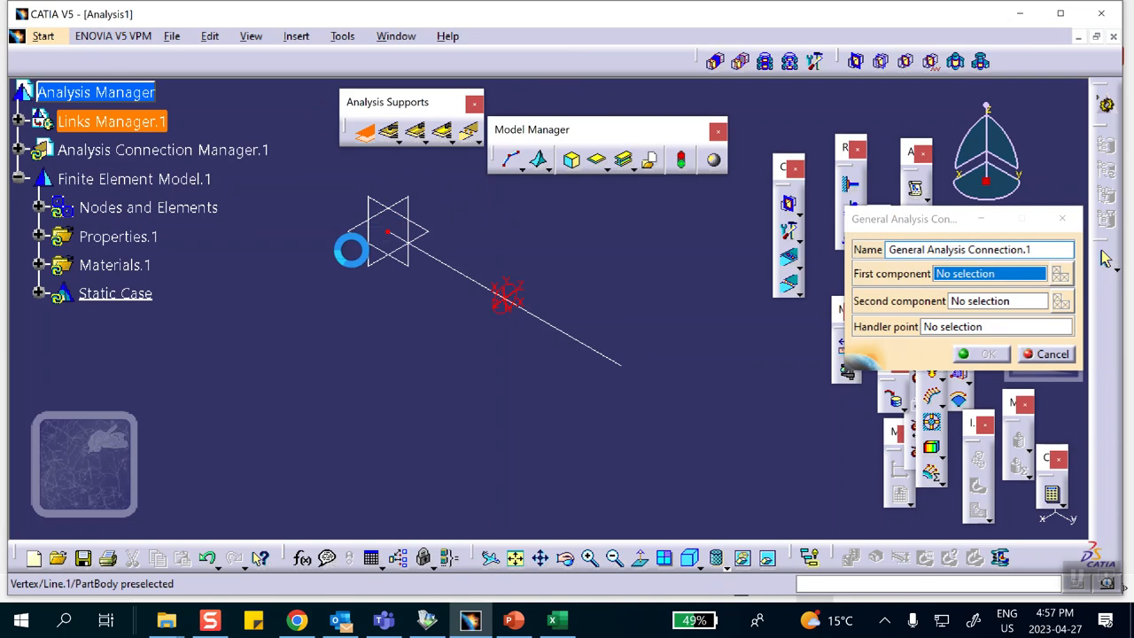
{"action": "left_click", "coordinate": [992, 304]}
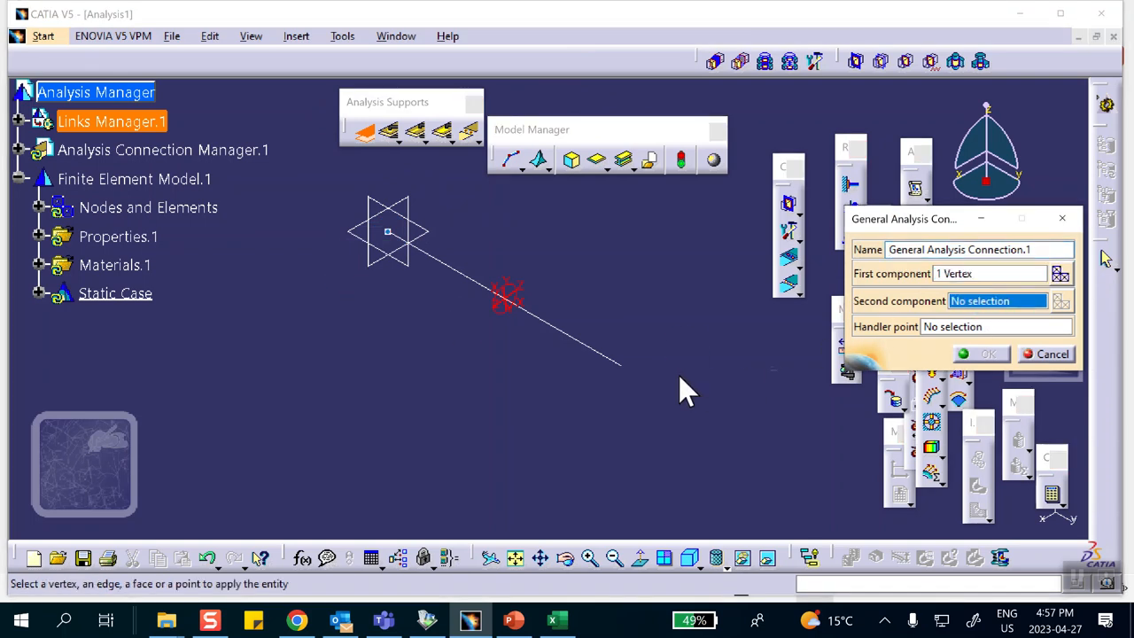
{"action": "left_click", "coordinate": [620, 365]}
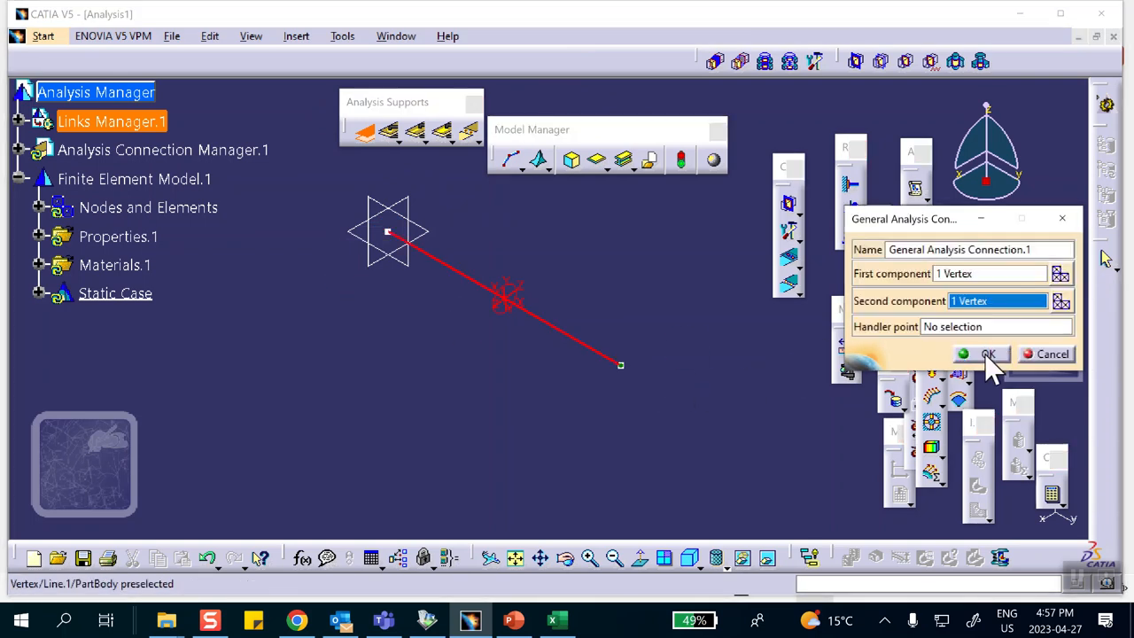
{"action": "left_click", "coordinate": [986, 354]}
Start a user-defined distant connection property on the general analysis connection and set its Middle type to Spring-Rigid.
{"action": "left_click", "coordinate": [18, 150]}
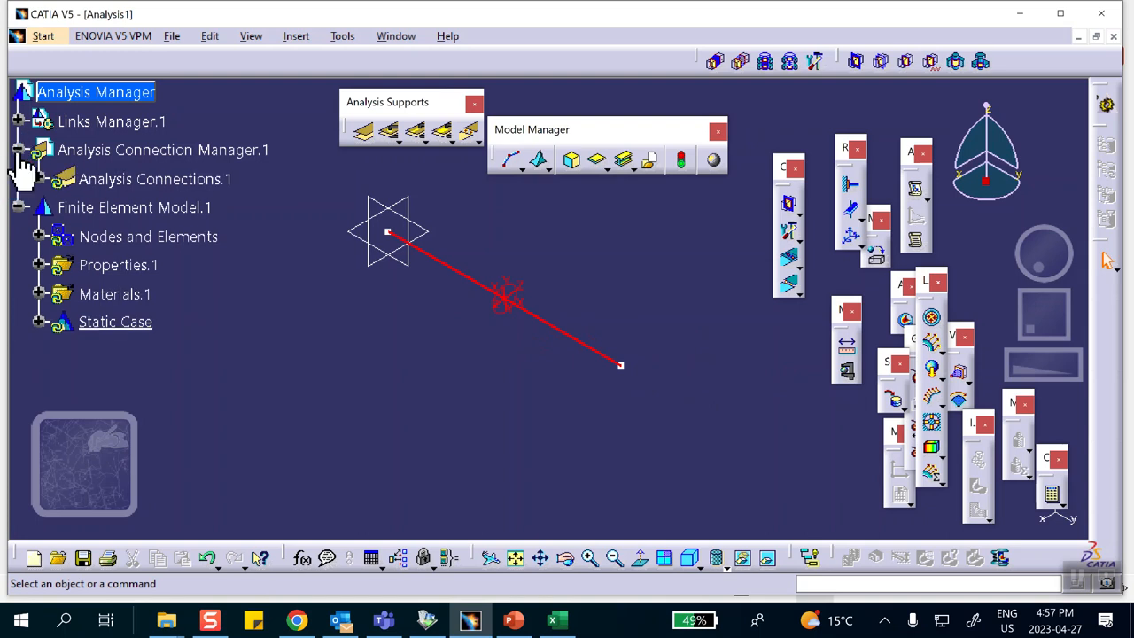
{"action": "left_click", "coordinate": [39, 179]}
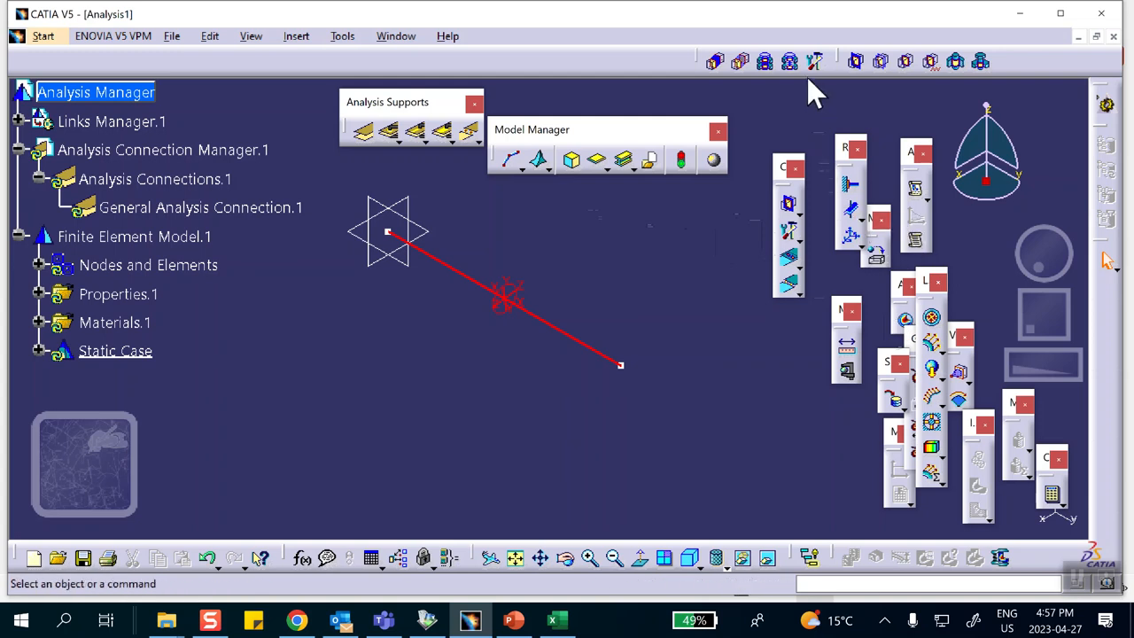
{"action": "left_click_drag", "start_coordinate": [695, 60], "coordinate": [696, 95]}
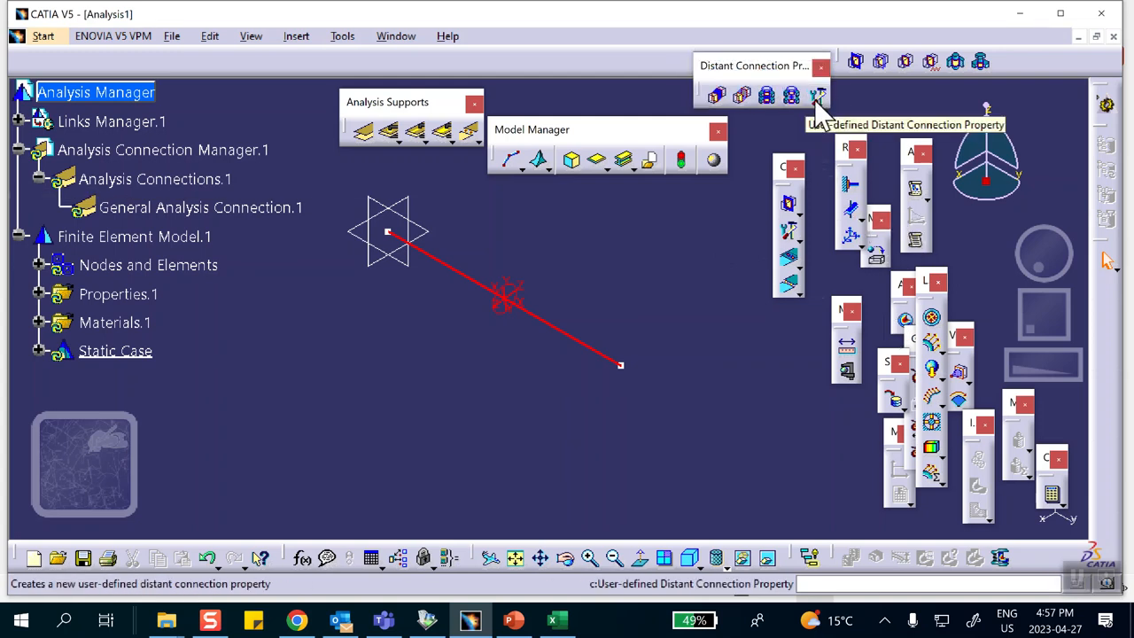
{"action": "left_click", "coordinate": [817, 96]}
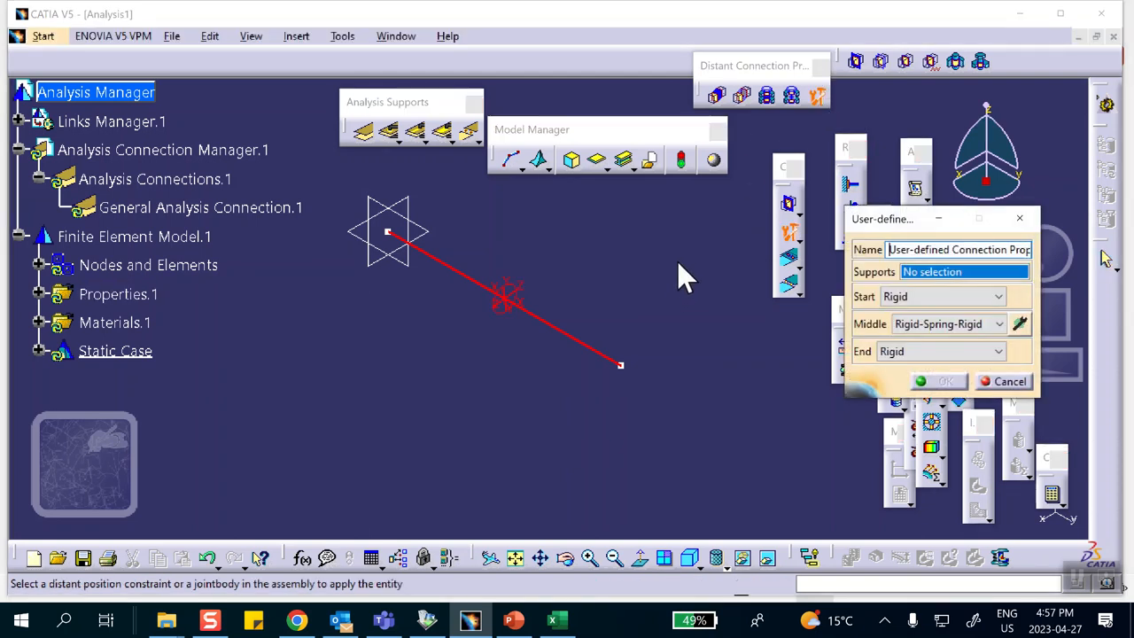
{"action": "left_click", "coordinate": [222, 222]}
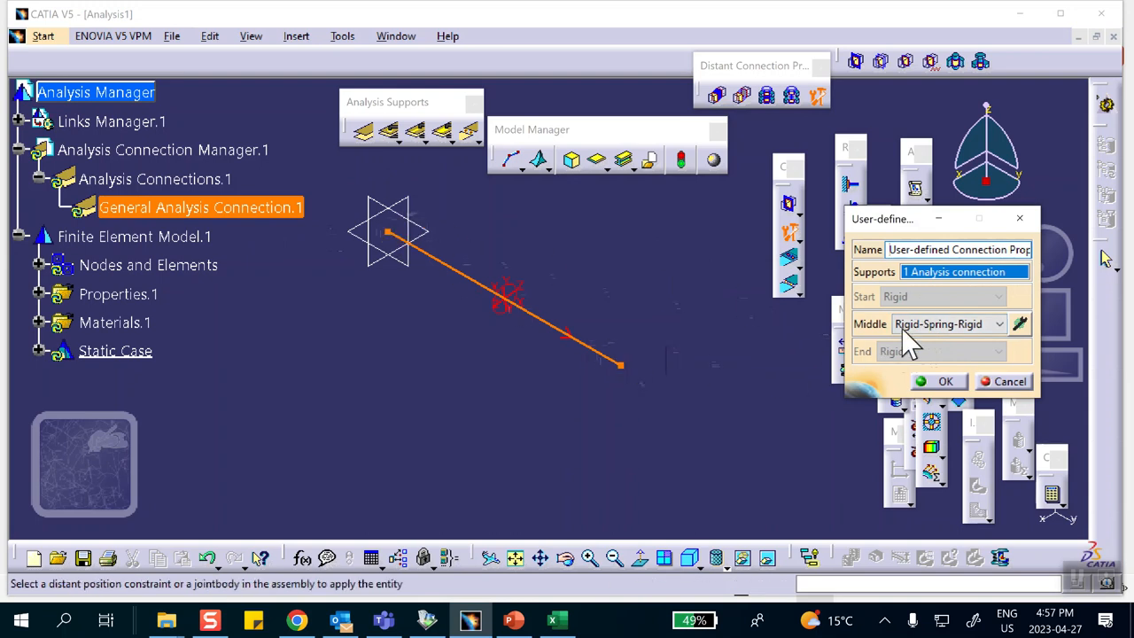
{"action": "left_click", "coordinate": [1001, 325]}
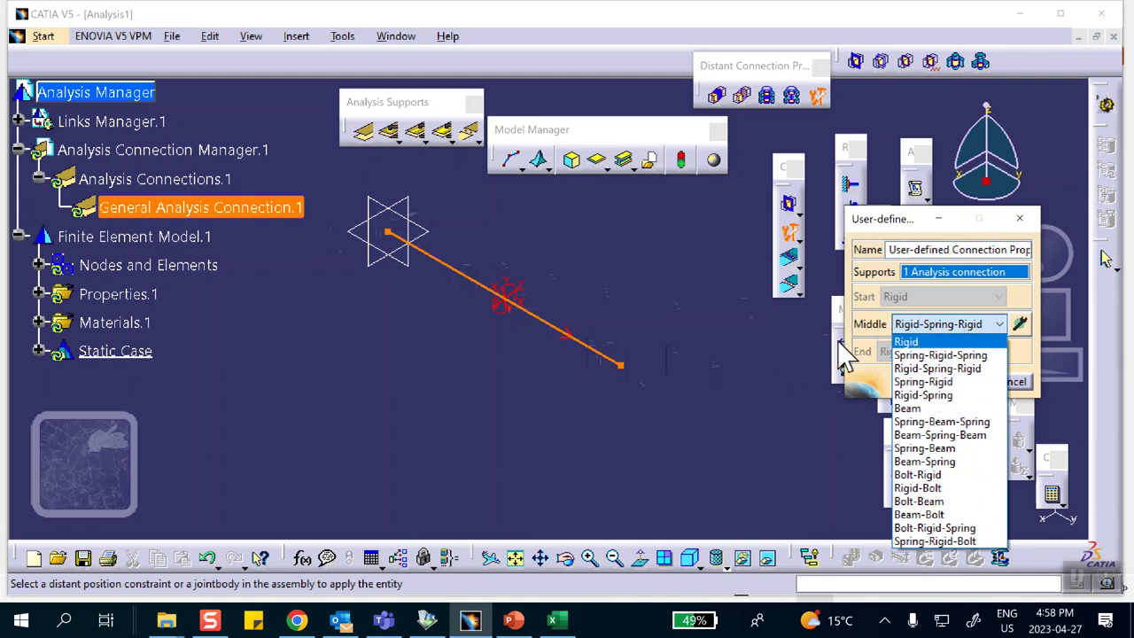
{"action": "left_click", "coordinate": [917, 382]}
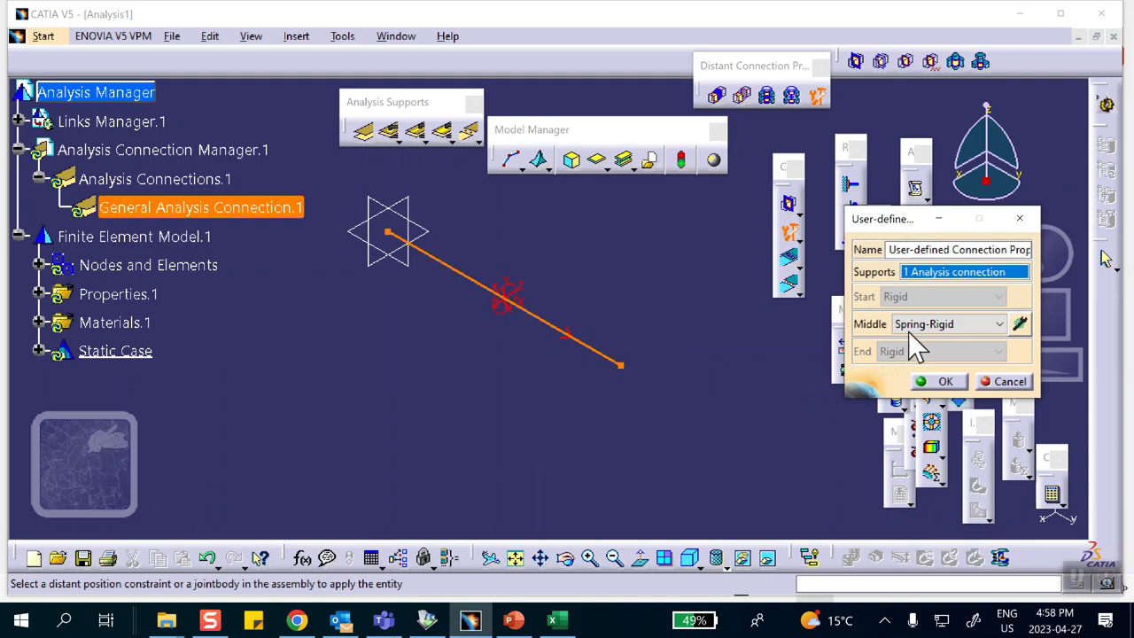
Define the middle spring in the Global axis system with Translation Stiffness 2 of 4 N_m, all others zero, and accept the connection property.
{"action": "left_click", "coordinate": [1022, 326]}
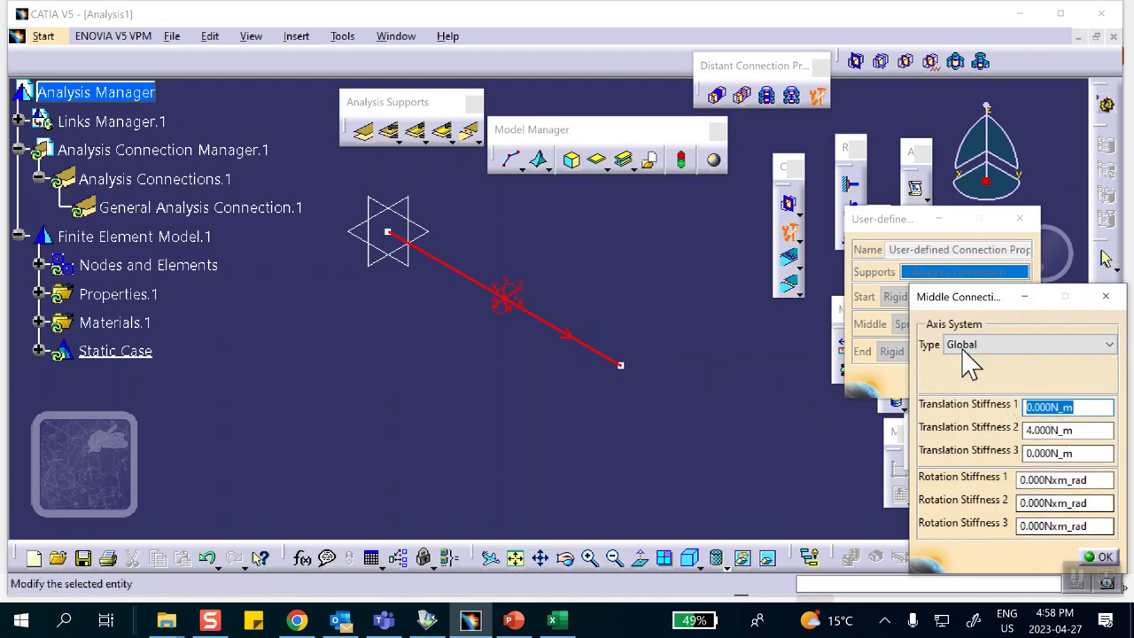
{"action": "left_click_drag", "start_coordinate": [961, 306], "coordinate": [875, 273]}
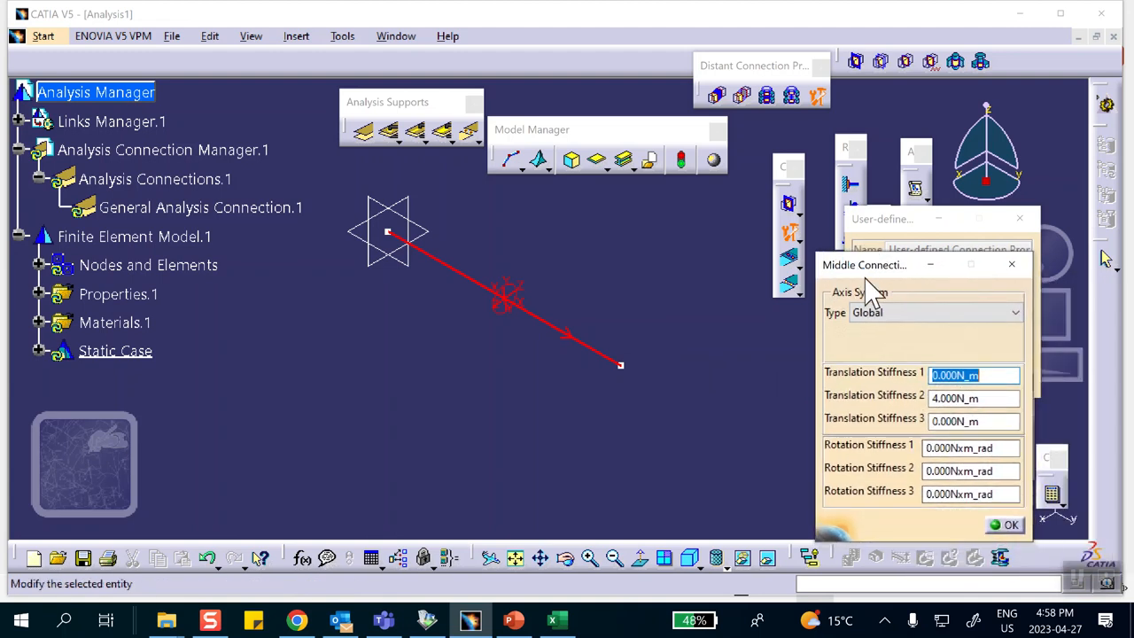
{"action": "left_click", "coordinate": [1011, 524]}
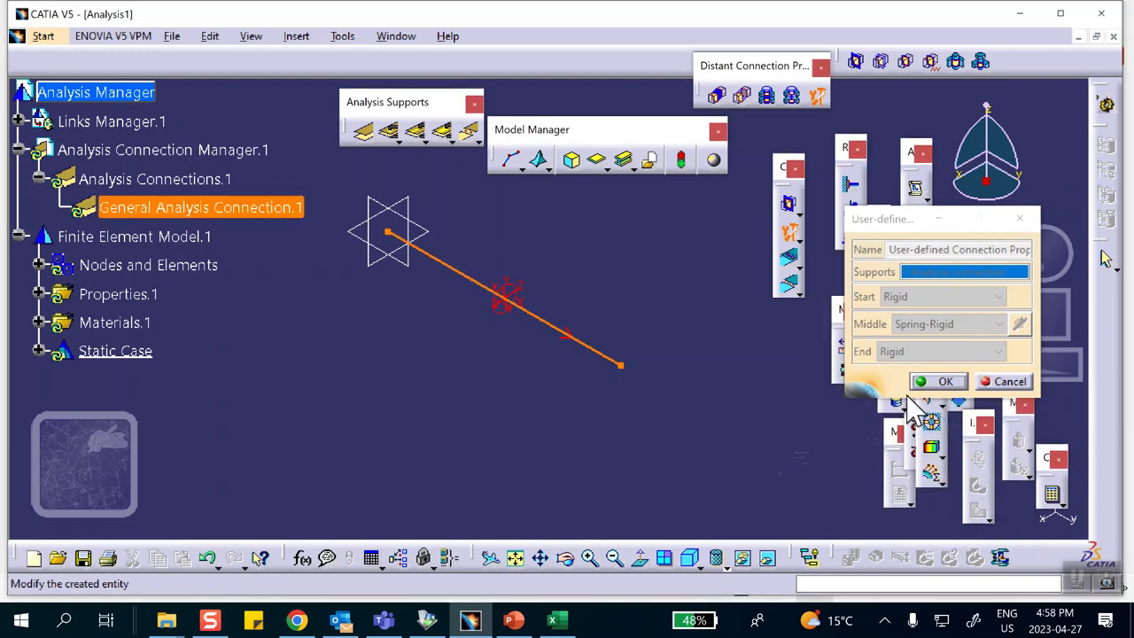
{"action": "left_click", "coordinate": [939, 382]}
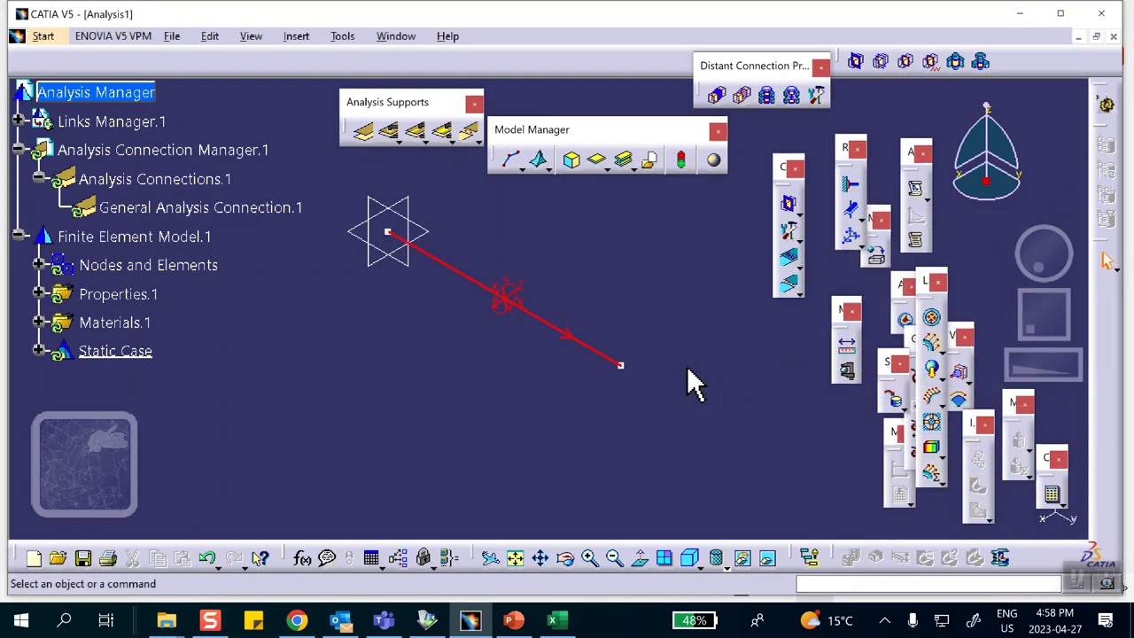
Apply a clamp restraint to the line's vertex at the origin.
{"action": "left_click", "coordinate": [851, 185]}
{"action": "left_click", "coordinate": [387, 232]}
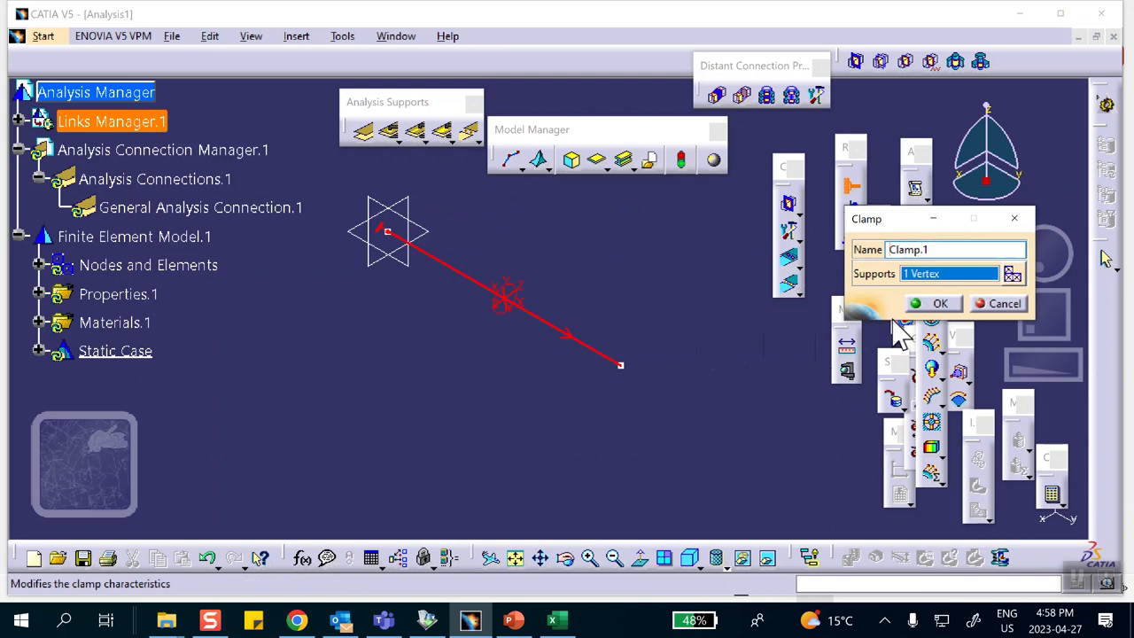
{"action": "left_click", "coordinate": [936, 303]}
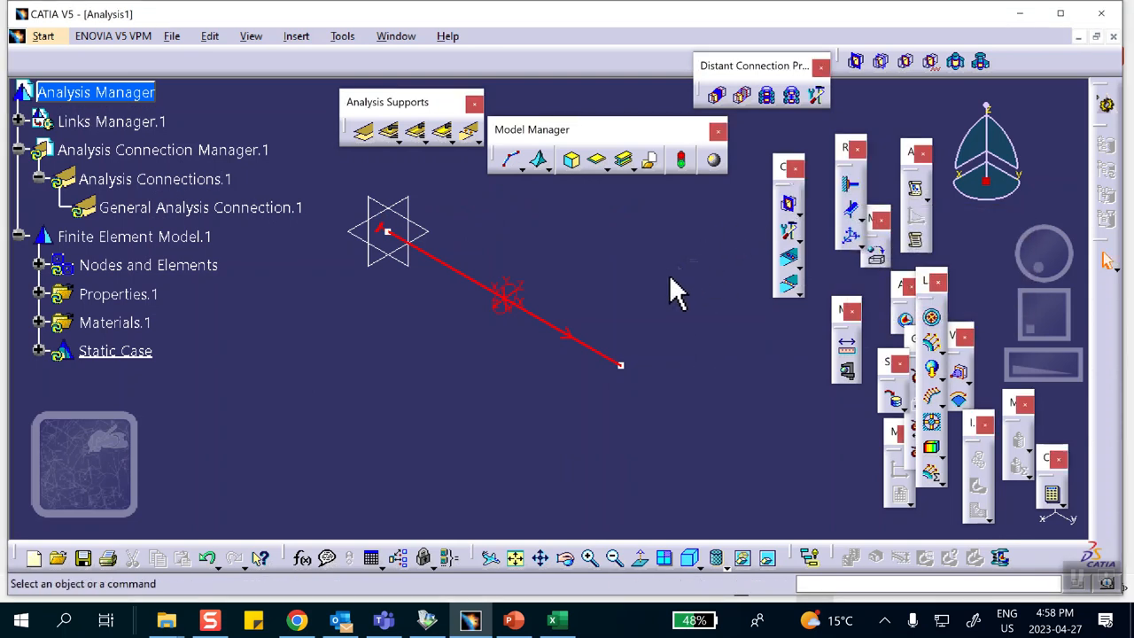
Apply a user-defined restraint to the line's far end vertex in the Global axis system, leaving only Translation 2 free.
{"action": "left_click", "coordinate": [792, 211]}
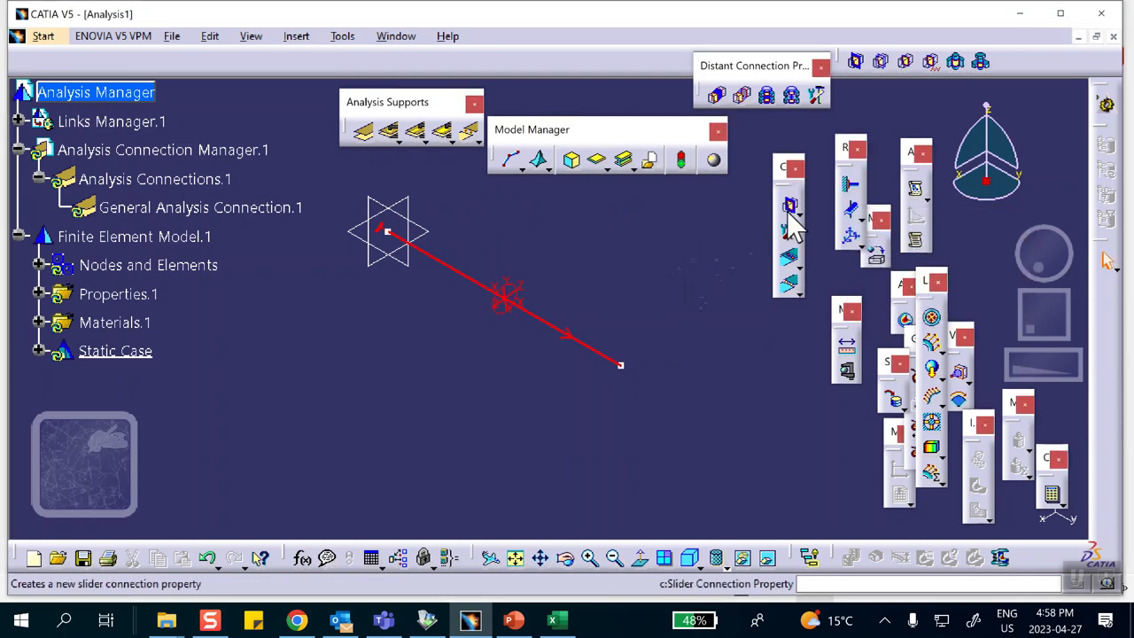
{"action": "left_click", "coordinate": [851, 236]}
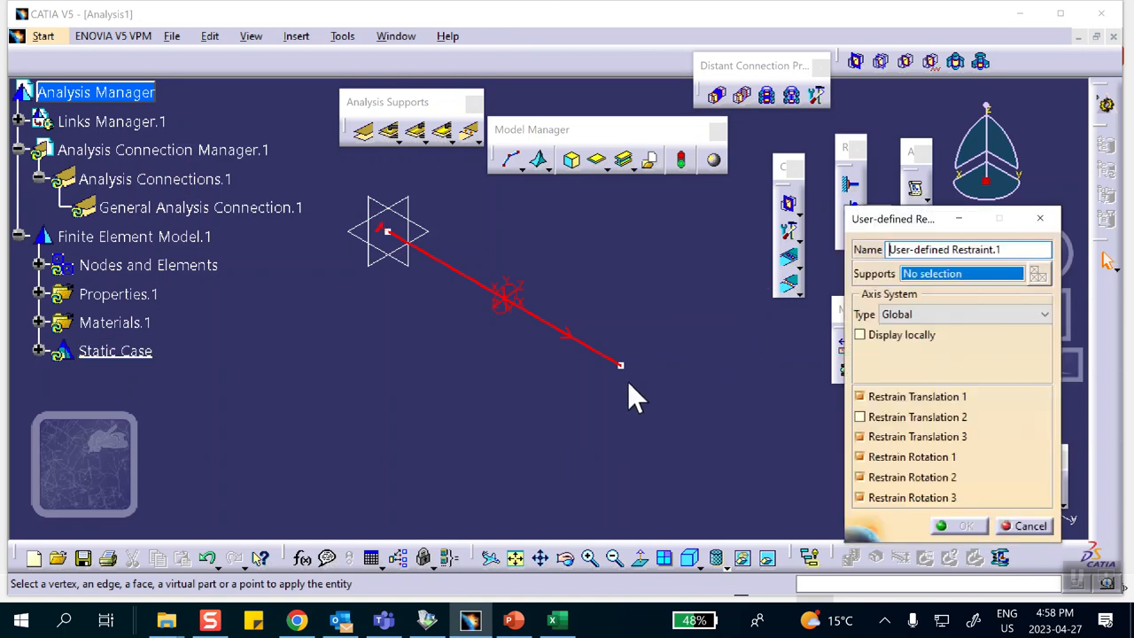
{"action": "left_click", "coordinate": [620, 365]}
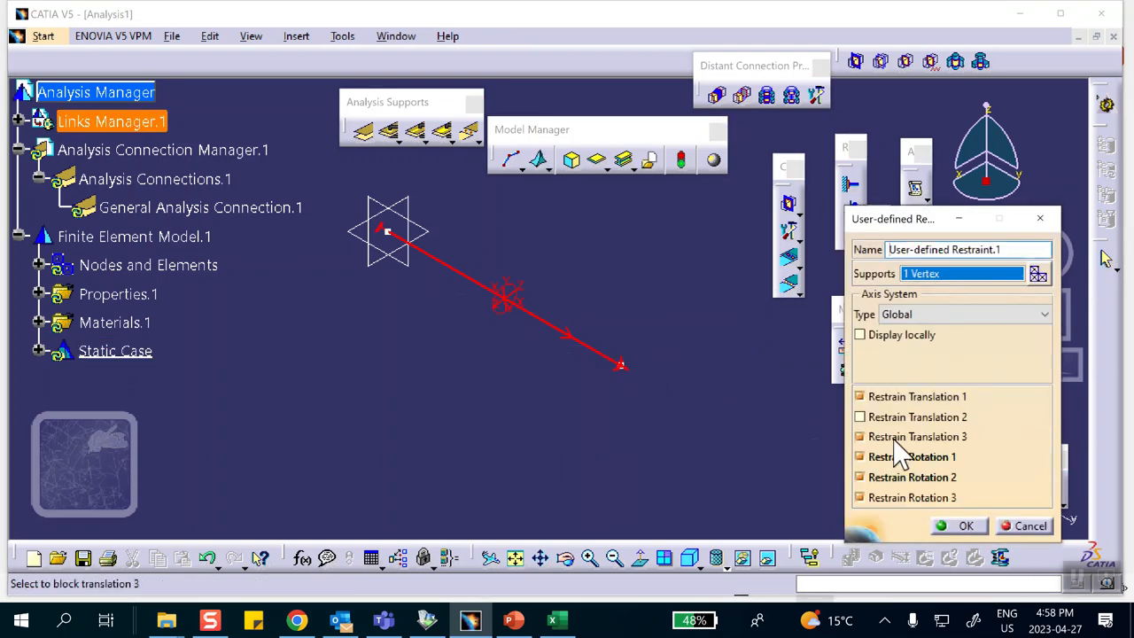
{"action": "left_click", "coordinate": [966, 527]}
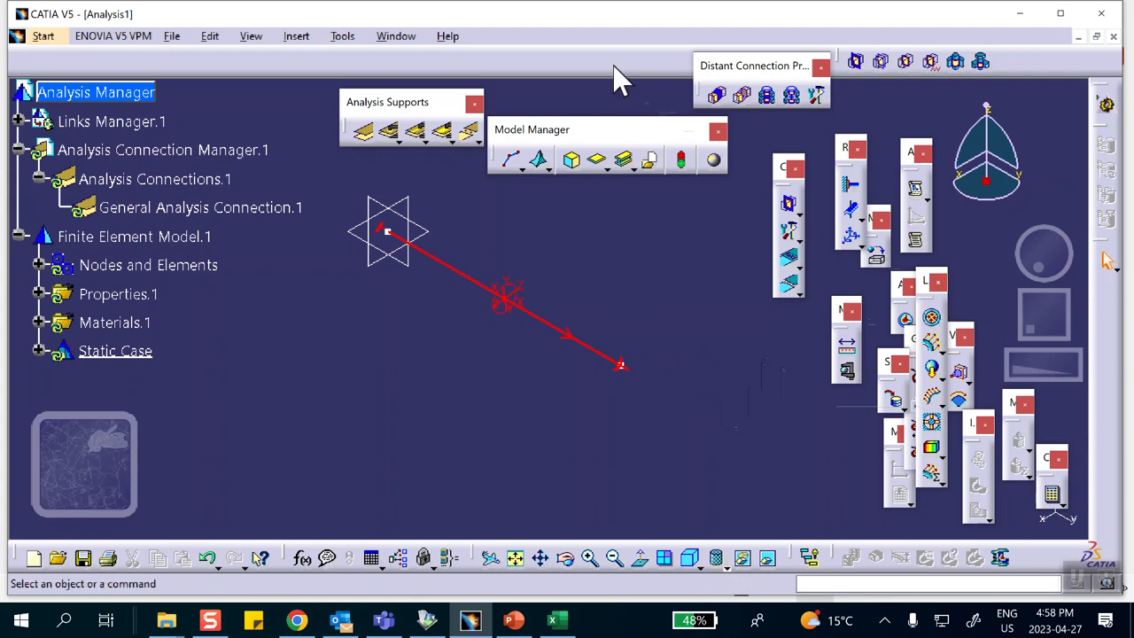
Apply a distributed force of 1 N along Y to the line's far end vertex.
{"action": "left_click_drag", "start_coordinate": [614, 67], "coordinate": [593, 71]}
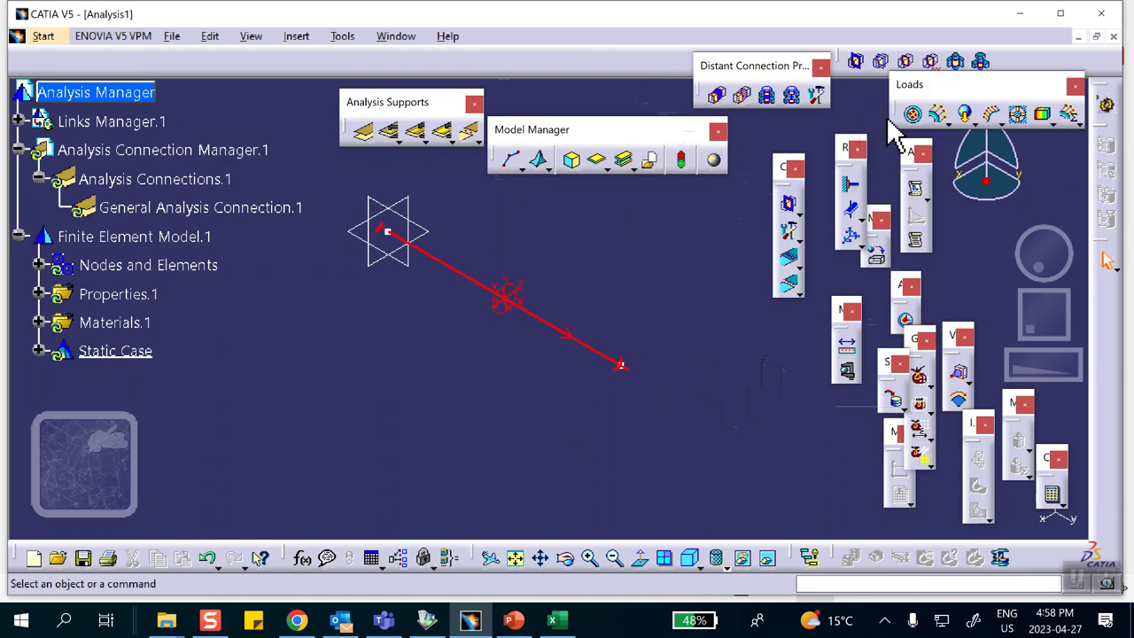
{"action": "left_click", "coordinate": [934, 116]}
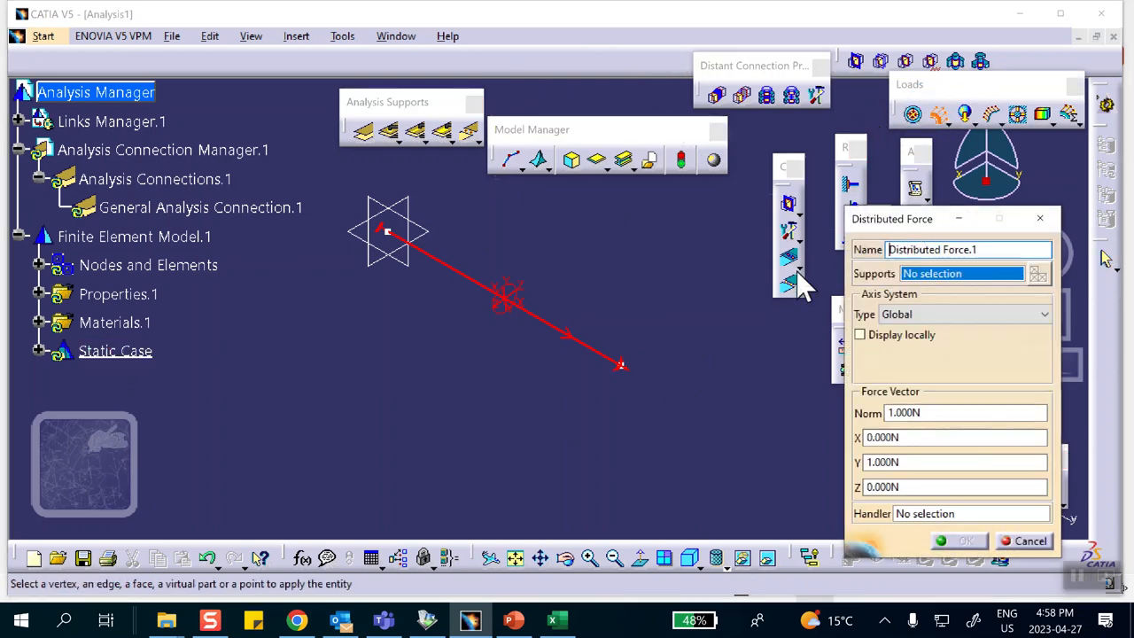
{"action": "left_click", "coordinate": [625, 366]}
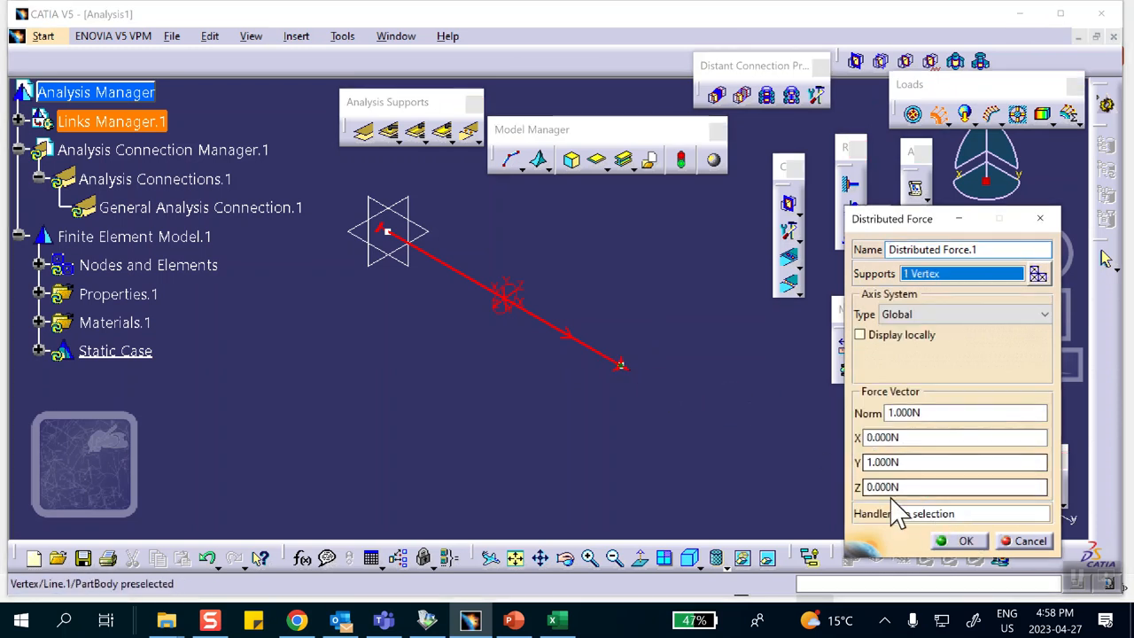
{"action": "left_click", "coordinate": [964, 541]}
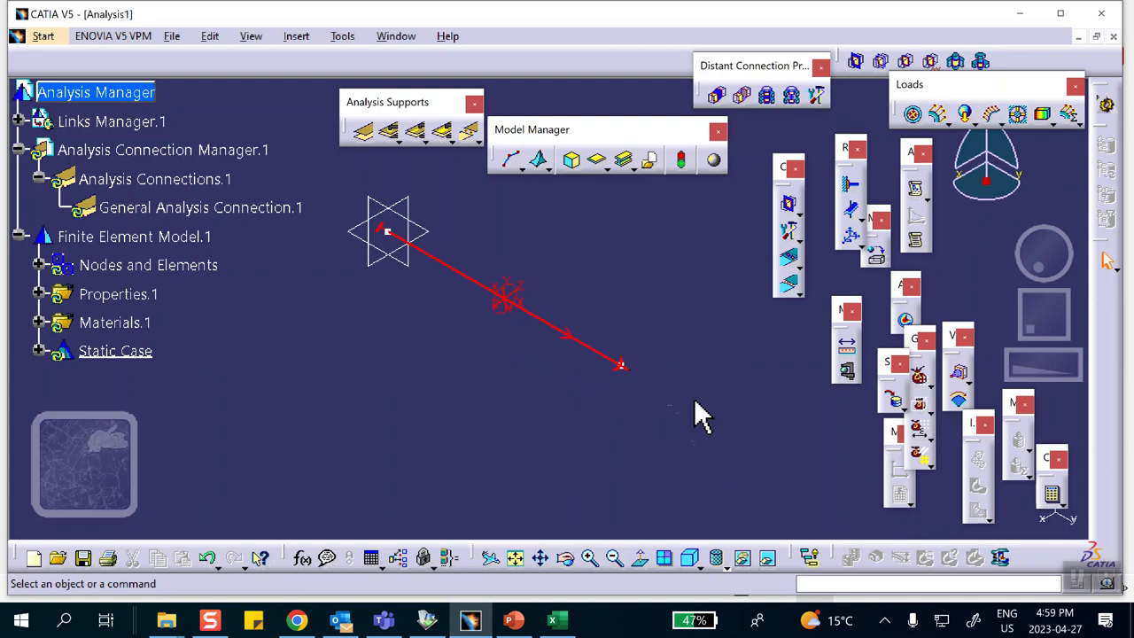
Compute the static case and display its translational displacement vector image.
{"action": "middle_click_drag", "start_coordinate": [692, 381], "coordinate": [663, 363]}
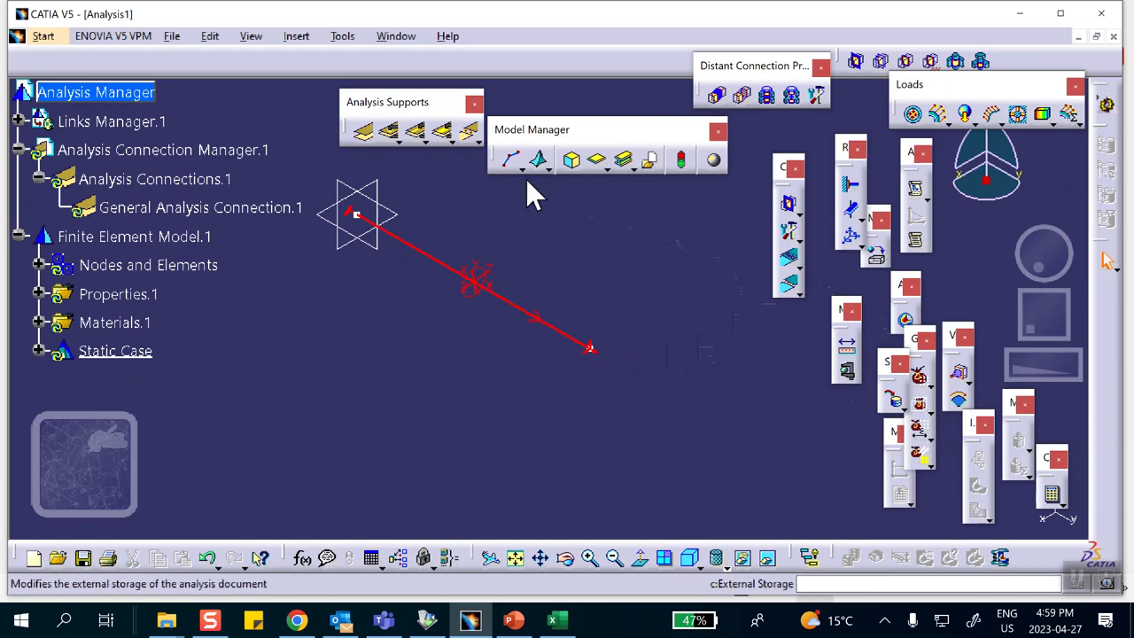
{"action": "left_click", "coordinate": [1053, 494]}
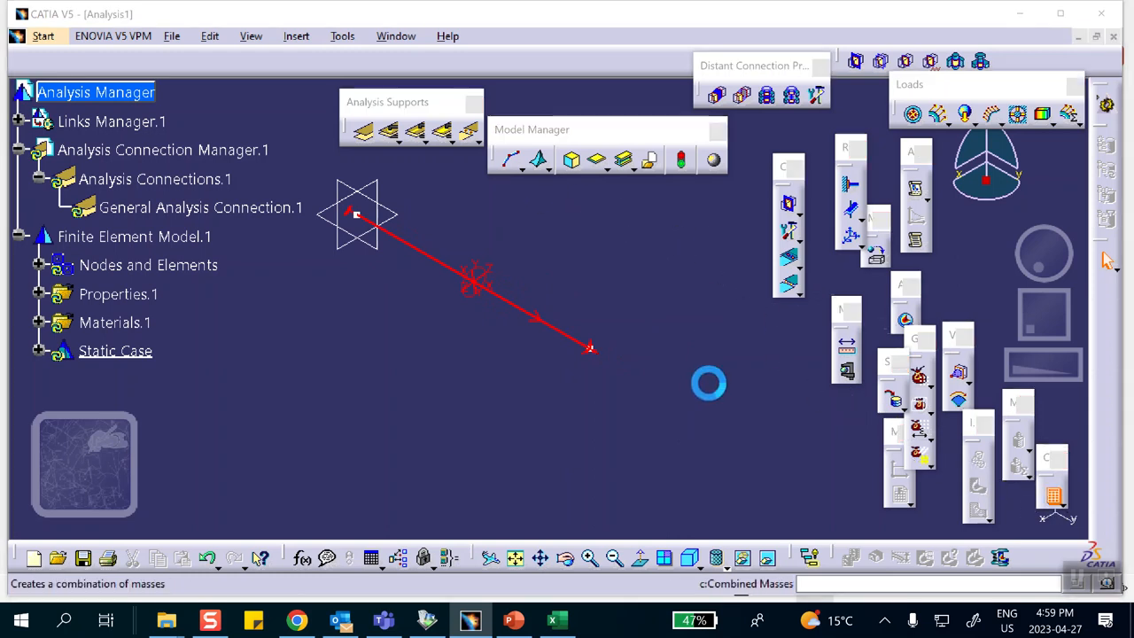
{"action": "left_click", "coordinate": [939, 311]}
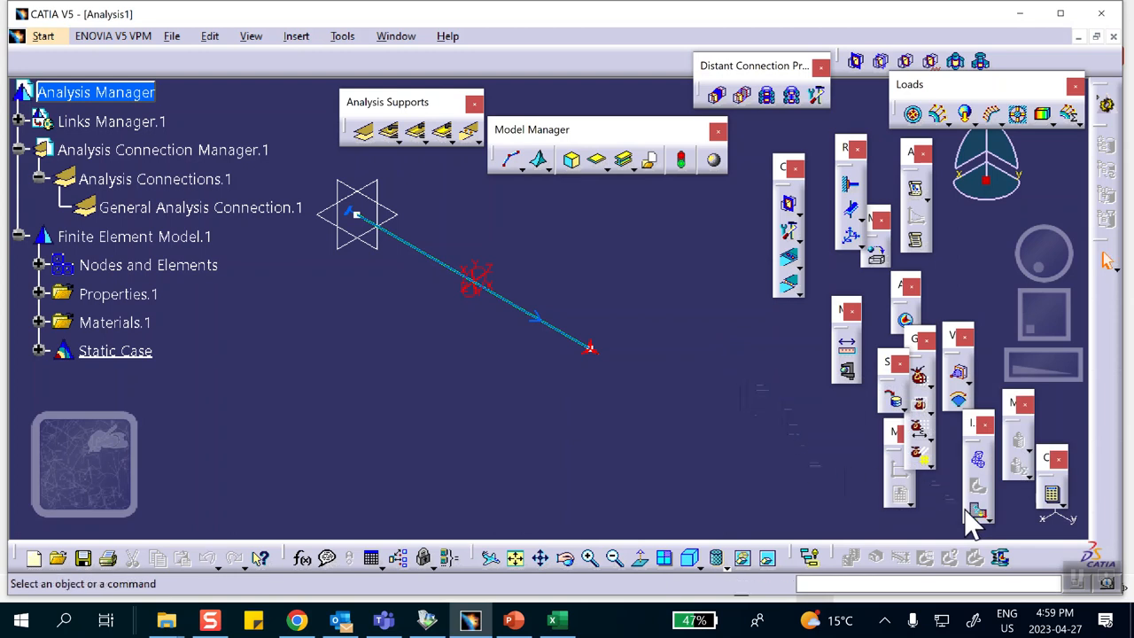
{"action": "left_click", "coordinate": [978, 513]}
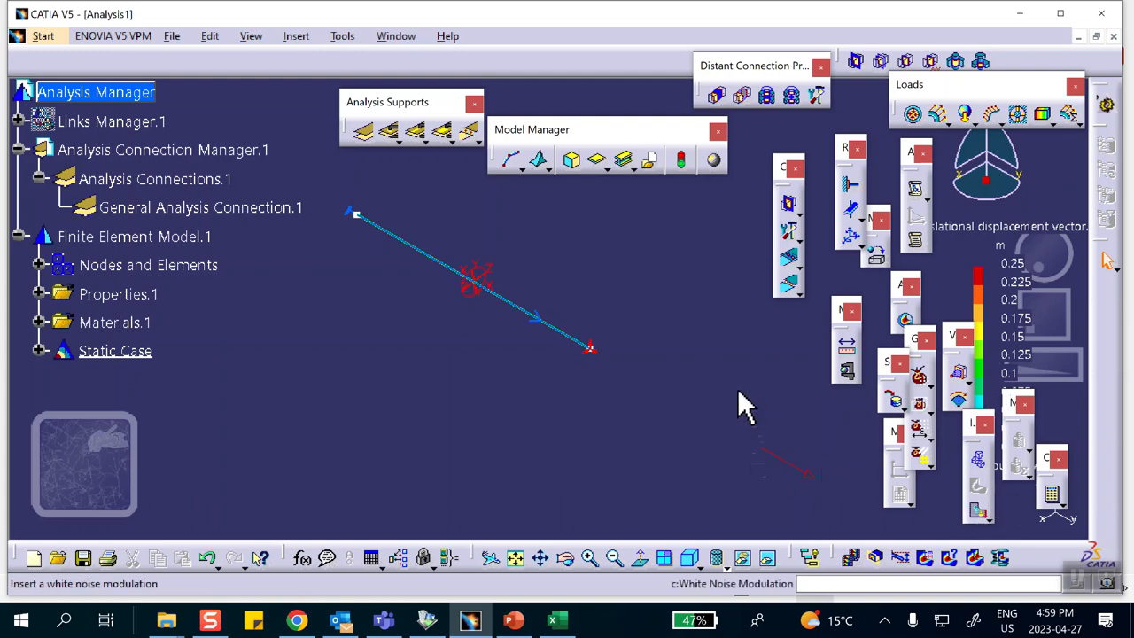
Insert a frequency case that references the static case's Restraints.1 and uses a new masses set.
{"action": "left_click", "coordinate": [298, 37]}
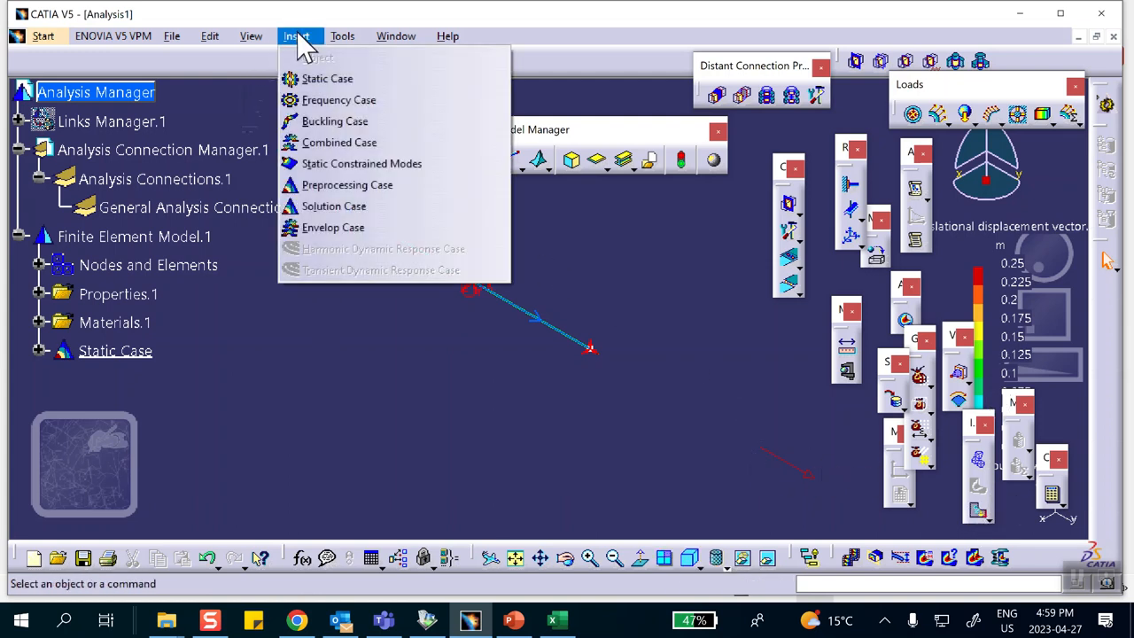
{"action": "left_click", "coordinate": [321, 102]}
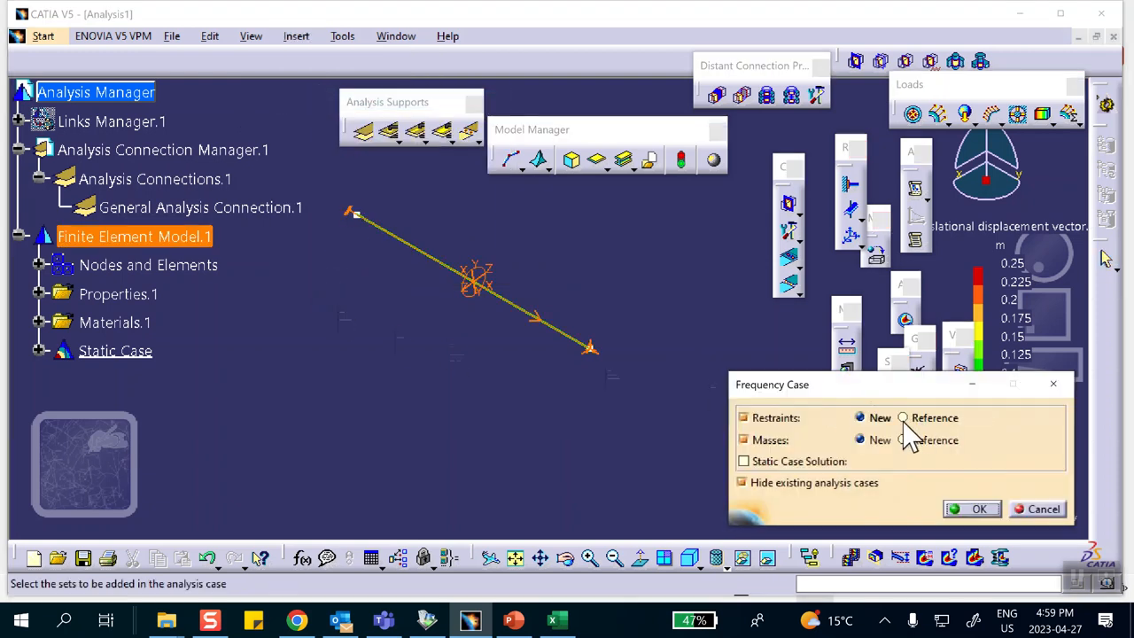
{"action": "left_click", "coordinate": [903, 418]}
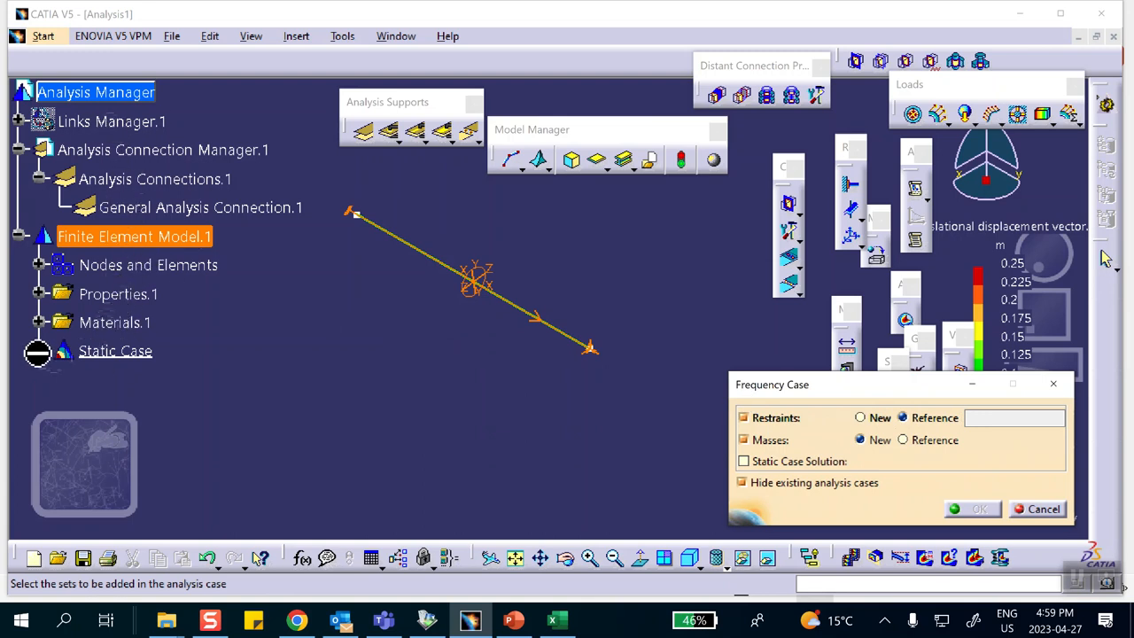
{"action": "left_click", "coordinate": [38, 353]}
{"action": "left_click", "coordinate": [151, 334]}
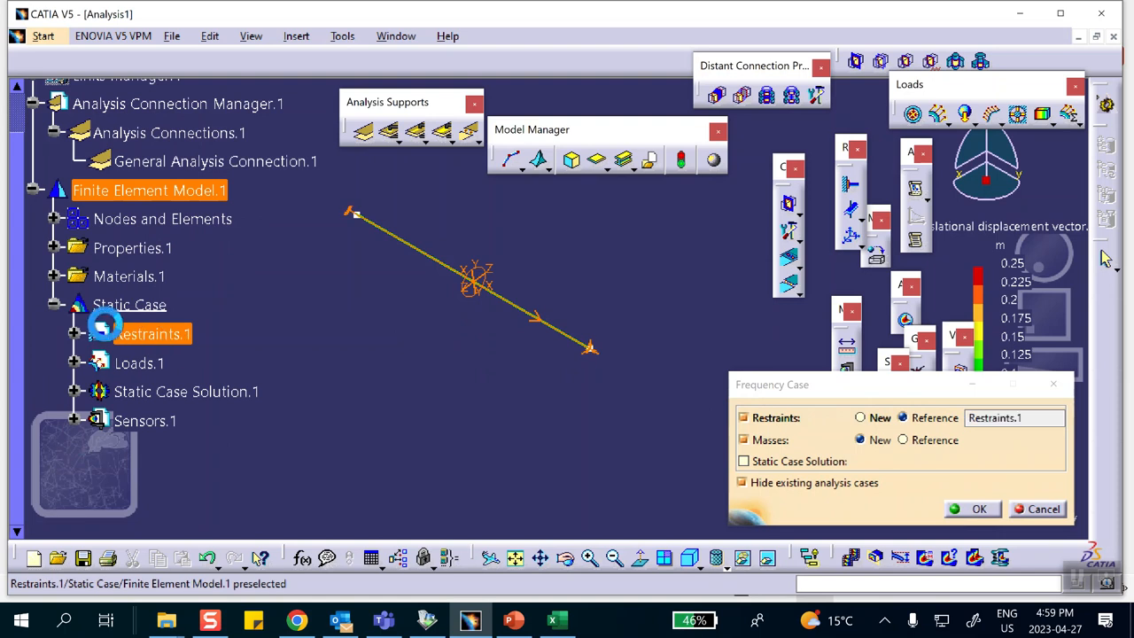
{"action": "left_click", "coordinate": [972, 509]}
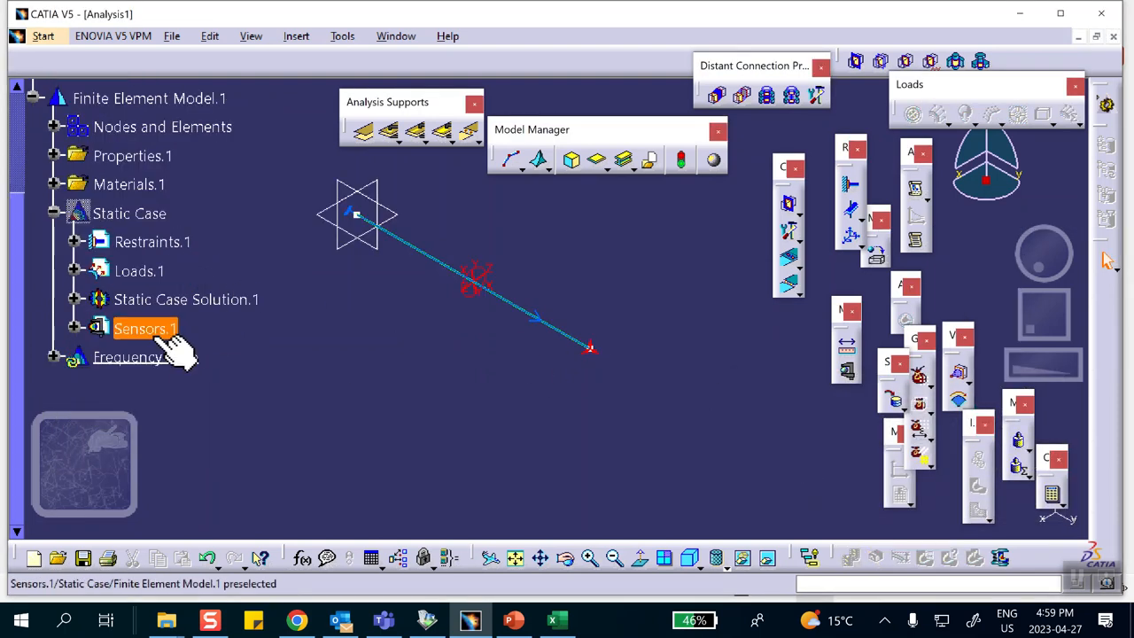
Set the frequency case solution to 1 mode with the Iterative subspace method.
{"action": "left_click", "coordinate": [55, 357]}
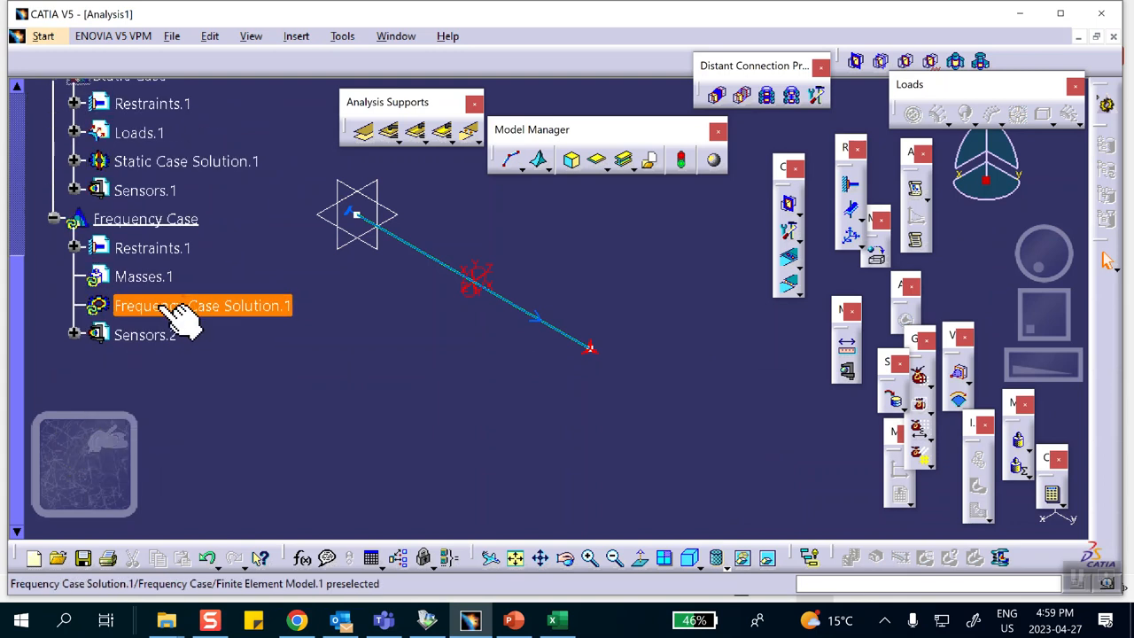
{"action": "double_click", "coordinate": [158, 304]}
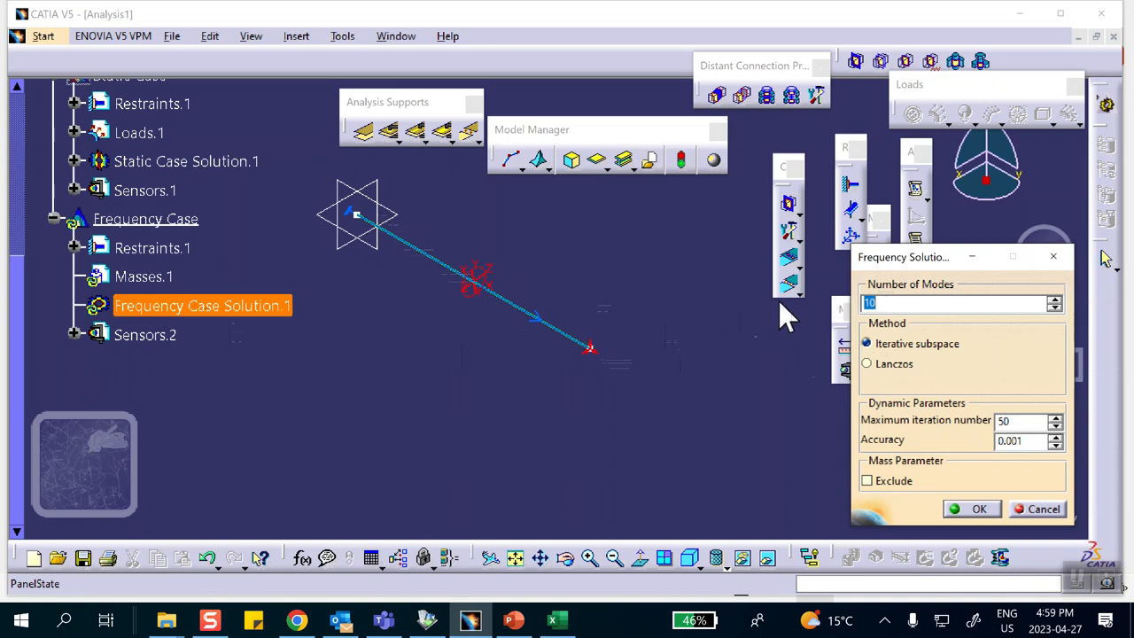
{"action": "type", "text": "1"}
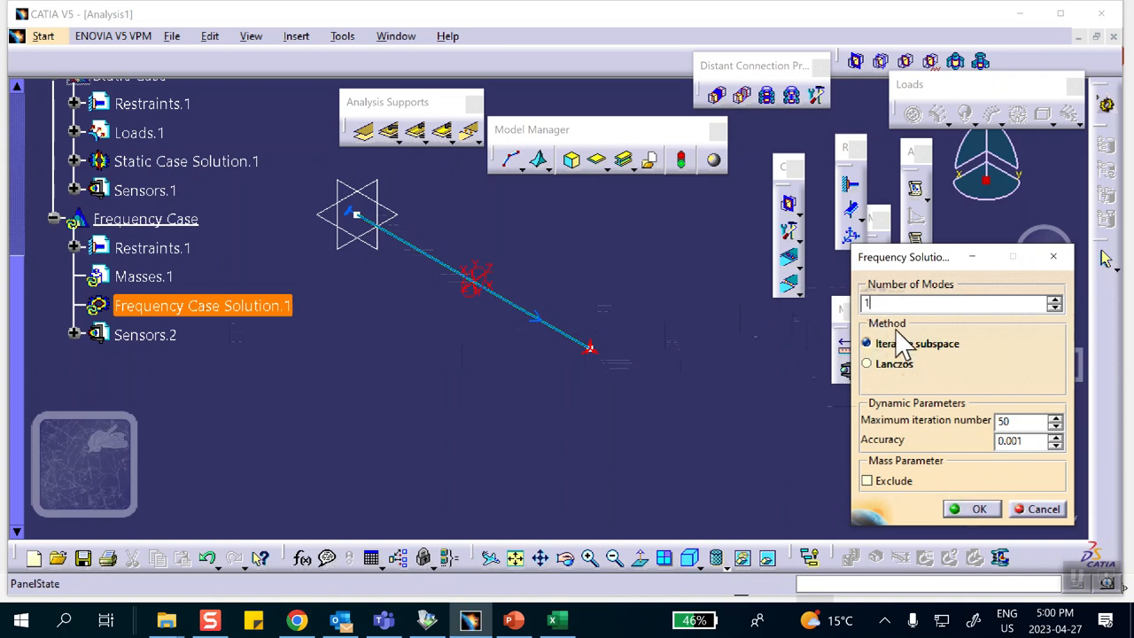
{"action": "left_click", "coordinate": [979, 511]}
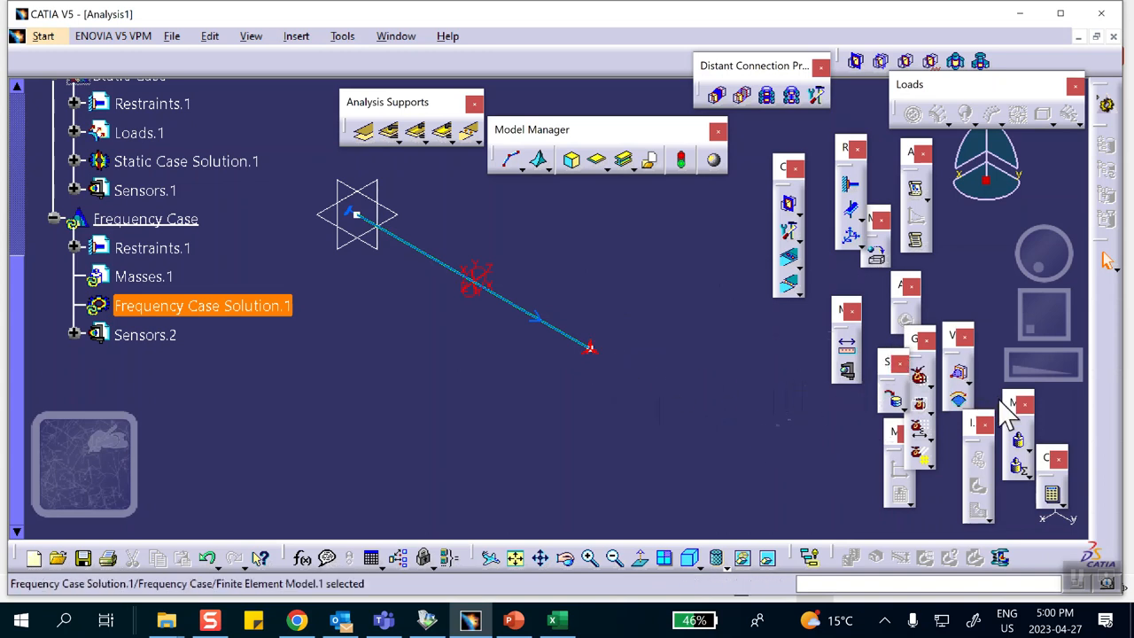
Add a distributed mass of 1 kg to the line's far end vertex in the frequency case.
{"action": "left_click_drag", "start_coordinate": [629, 84], "coordinate": [600, 200]}
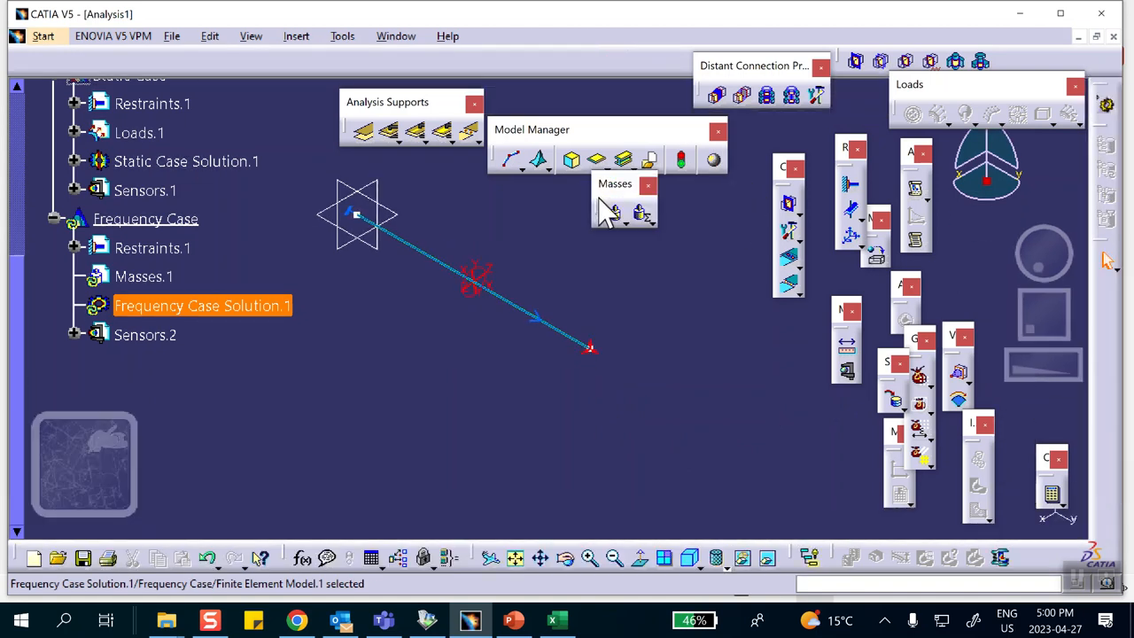
{"action": "left_click", "coordinate": [618, 213]}
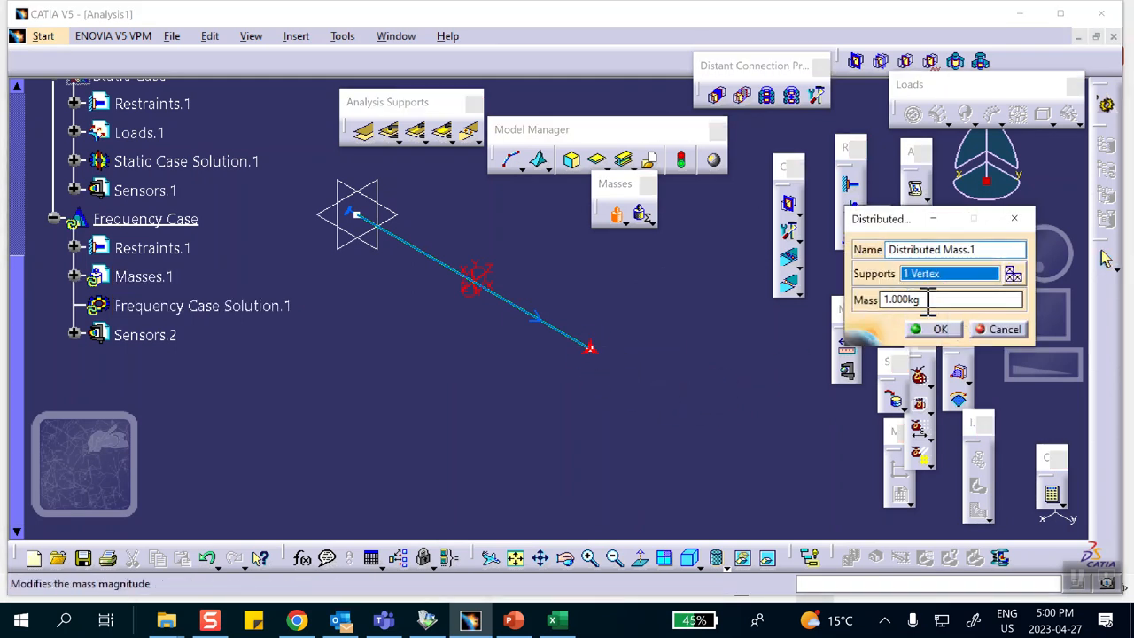
{"action": "middle_click_drag", "start_coordinate": [598, 352], "coordinate": [556, 163]}
{"action": "middle_click_drag", "start_coordinate": [636, 336], "coordinate": [521, 184]}
{"action": "middle_click_drag", "start_coordinate": [536, 312], "coordinate": [606, 488]}
{"action": "middle_click_drag", "start_coordinate": [499, 363], "coordinate": [638, 459]}
{"action": "left_click", "coordinate": [937, 330]}
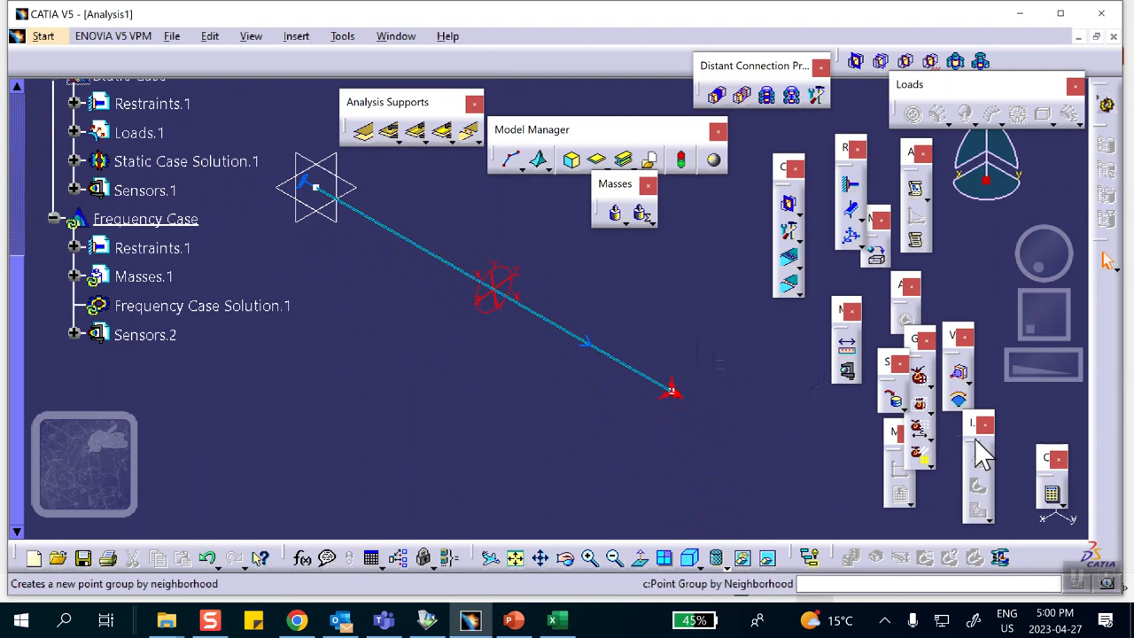
Compute all analysis cases and open the Frequency List under the frequency case's sensors.
{"action": "left_click", "coordinate": [1054, 496]}
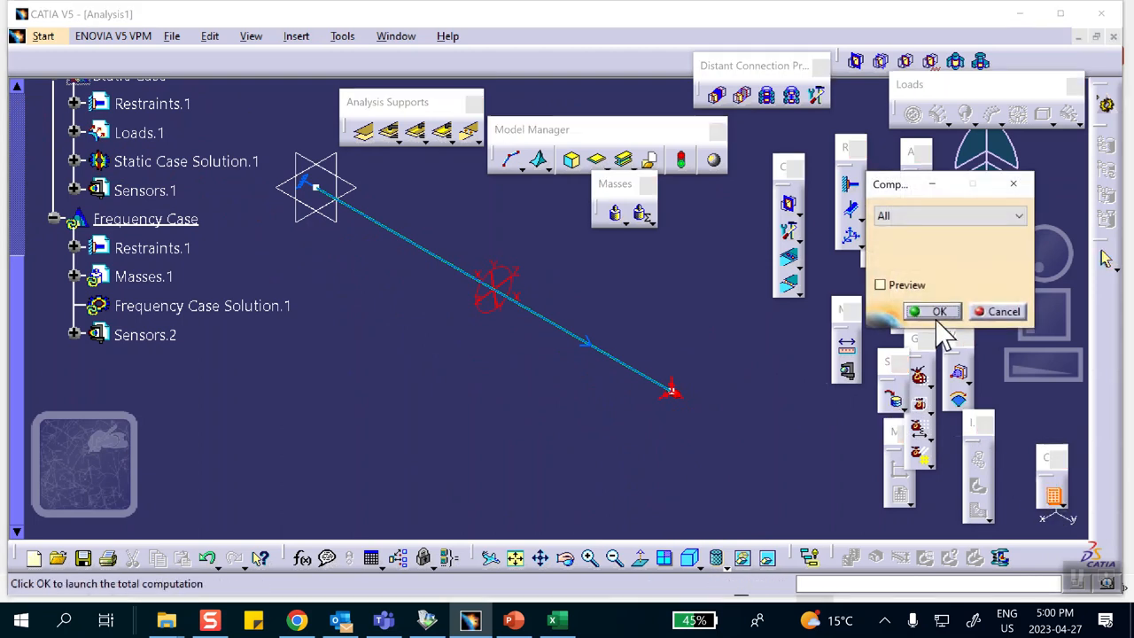
{"action": "left_click", "coordinate": [941, 315]}
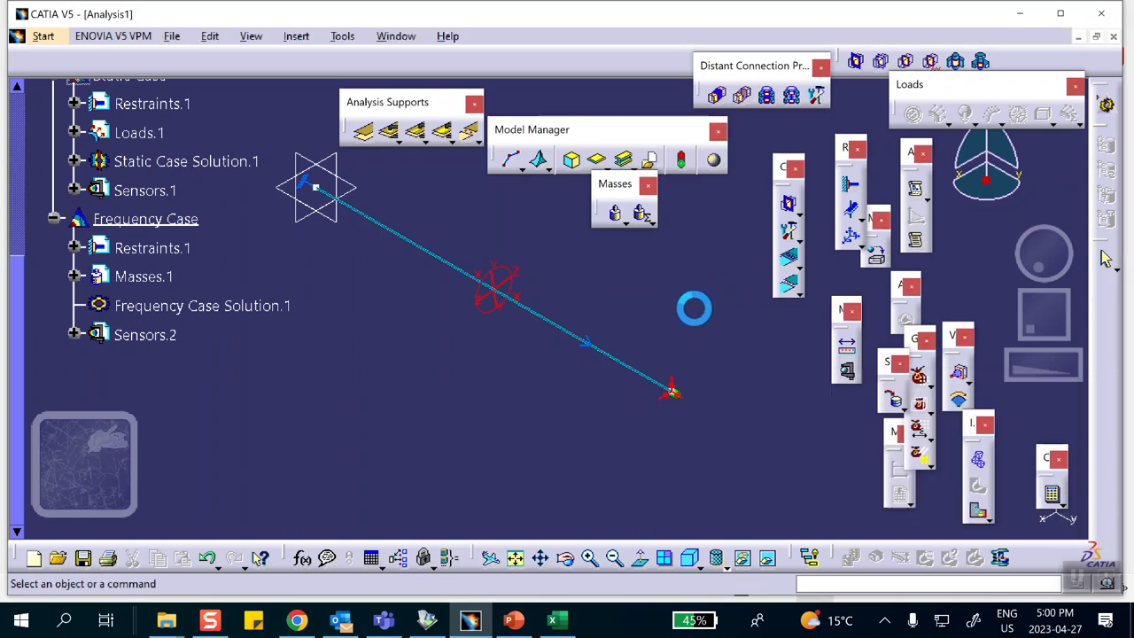
{"action": "left_click", "coordinate": [74, 335]}
{"action": "scroll", "coordinate": [105, 270], "scroll_direction": "down", "scroll_amount": 2}
{"action": "left_click", "coordinate": [95, 225]}
{"action": "double_click", "coordinate": [196, 254]}
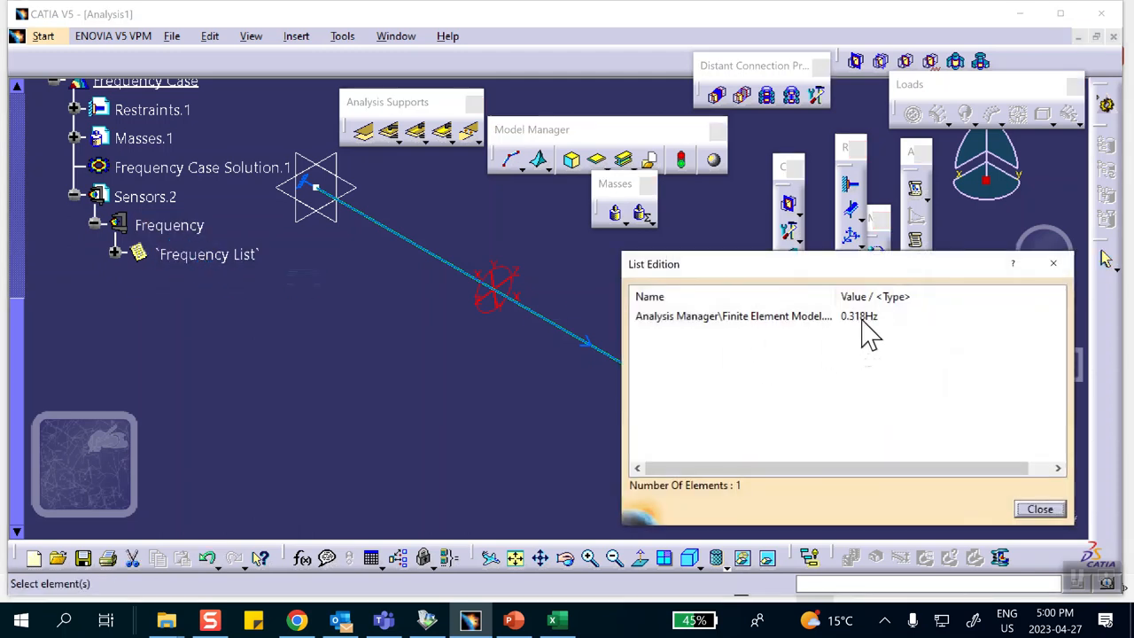
Switch to PowerPoint to compare the computed frequency with the theory on slide 1, return to CATIA and close the frequency list.
{"action": "left_click", "coordinate": [514, 621]}
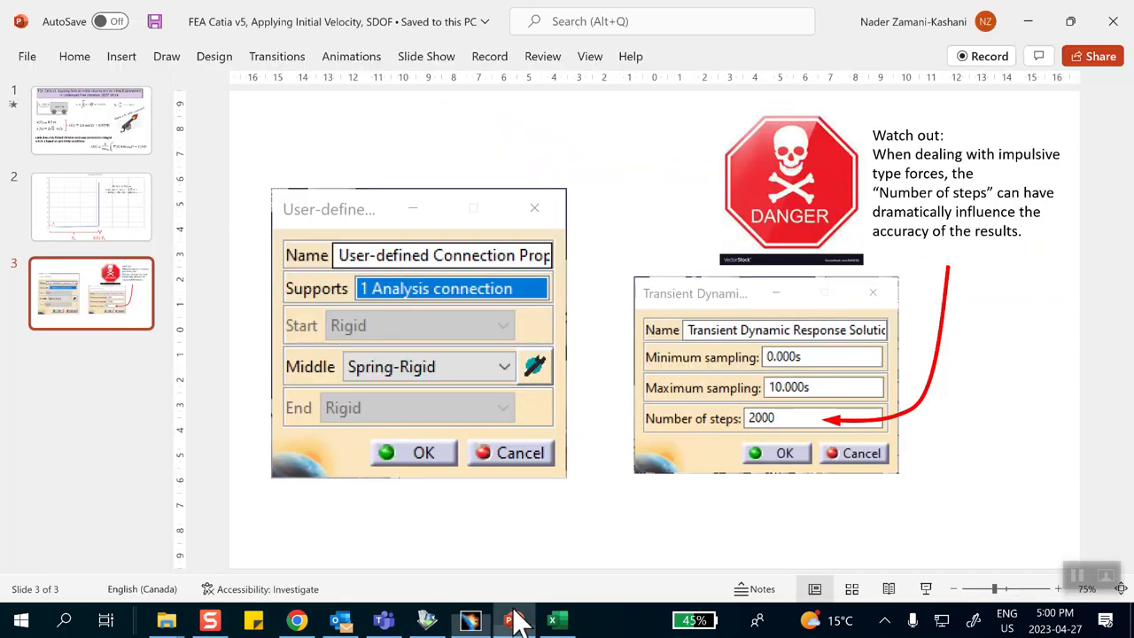
{"action": "left_click", "coordinate": [115, 160]}
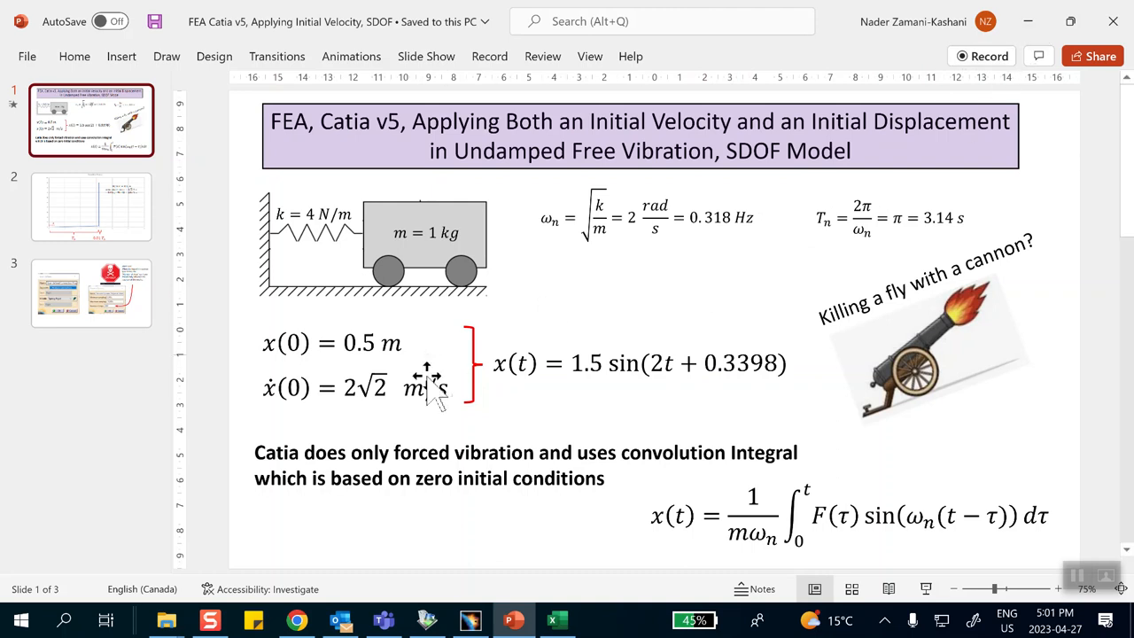
{"action": "left_click", "coordinate": [1030, 23]}
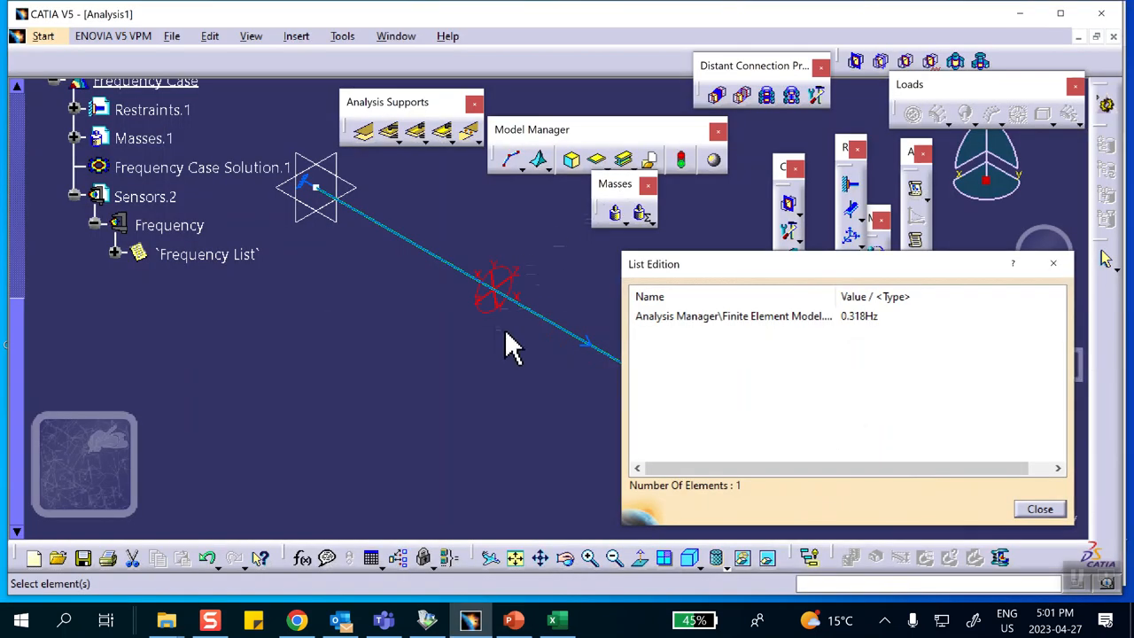
{"action": "left_click", "coordinate": [1039, 510]}
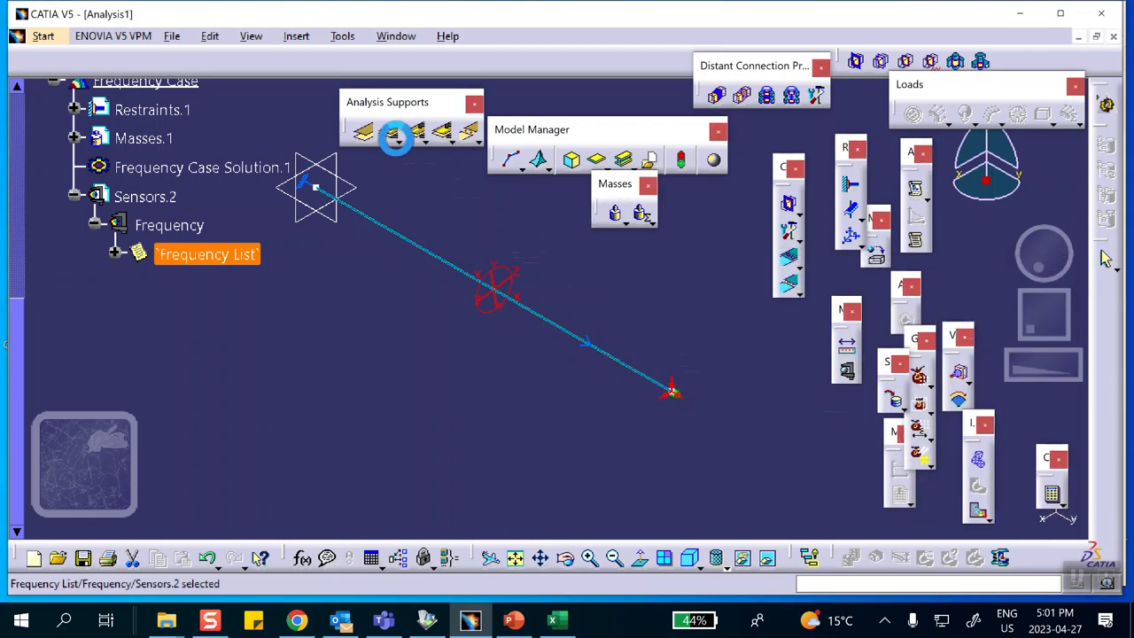
Insert a transient dynamic response case referencing Frequency Case Solution.1, with new load excitation and no restraint excitation.
{"action": "left_click", "coordinate": [306, 38]}
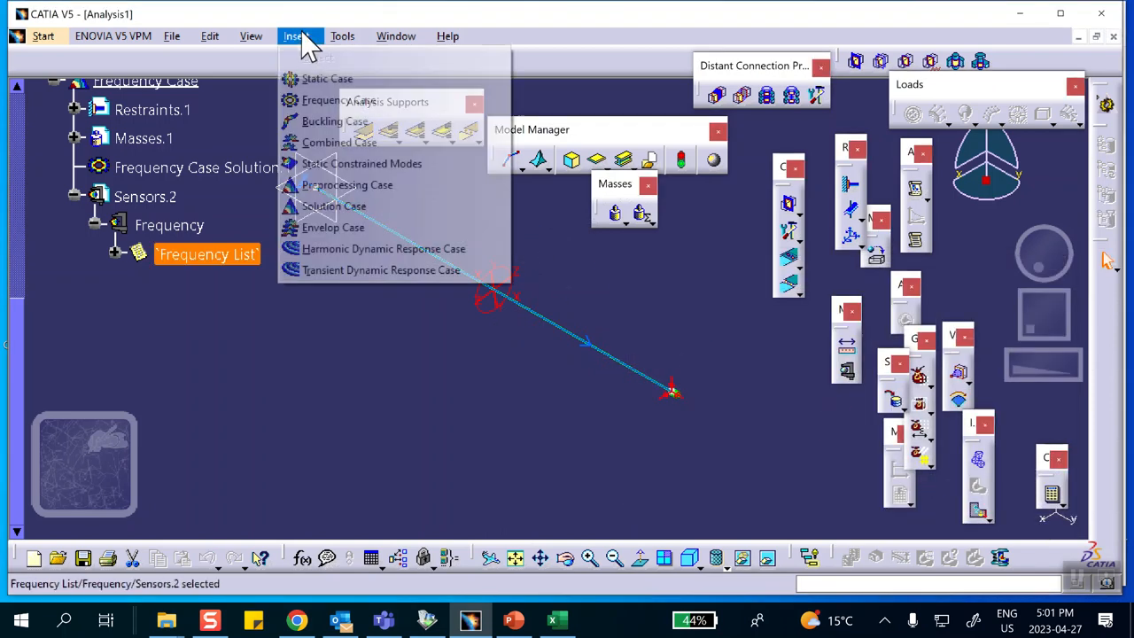
{"action": "left_click", "coordinate": [316, 272]}
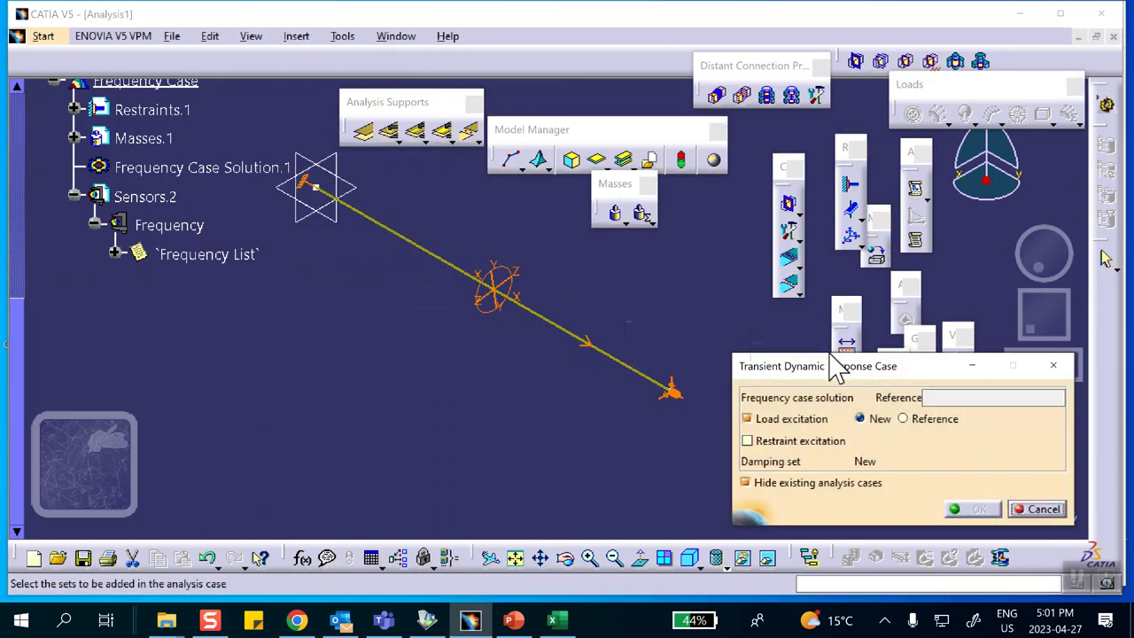
{"action": "left_click", "coordinate": [939, 398]}
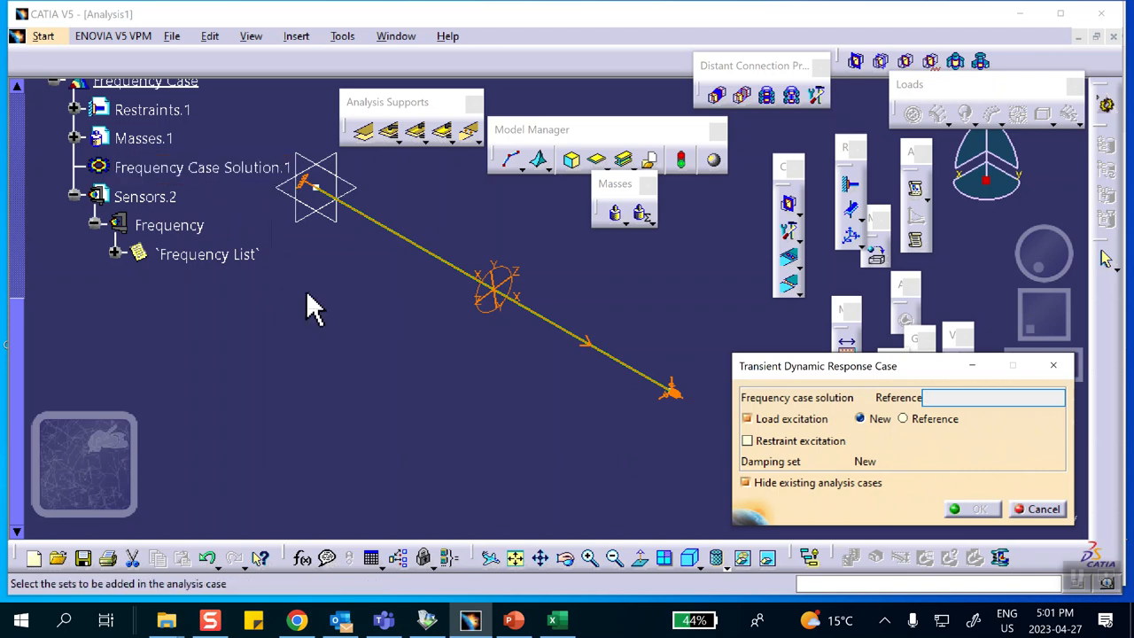
{"action": "left_click", "coordinate": [255, 167]}
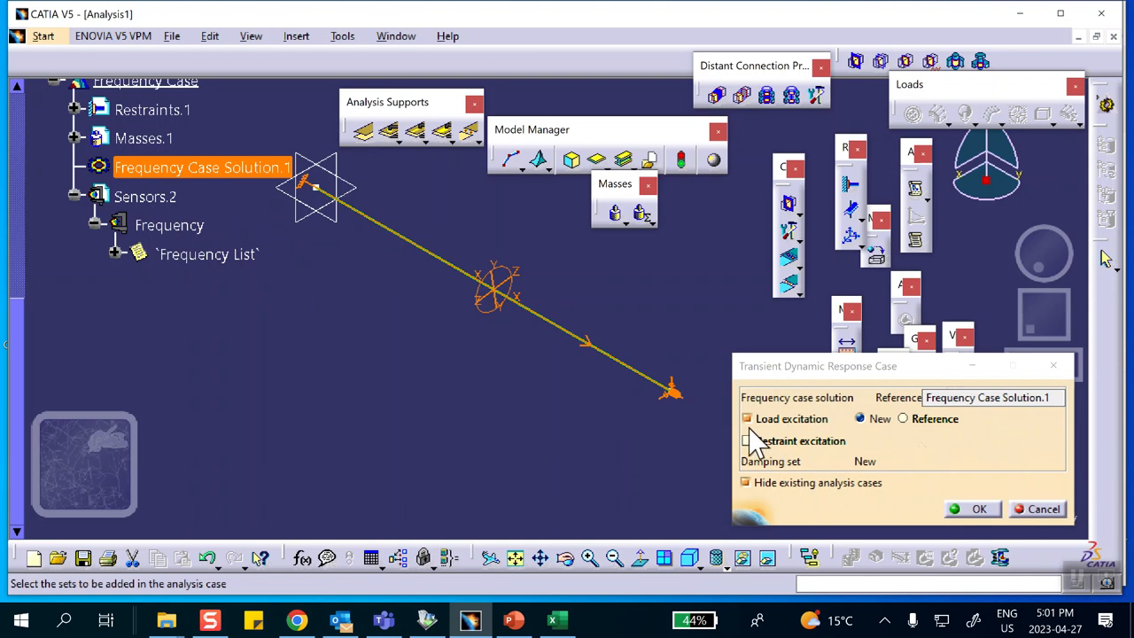
{"action": "left_click", "coordinate": [979, 511]}
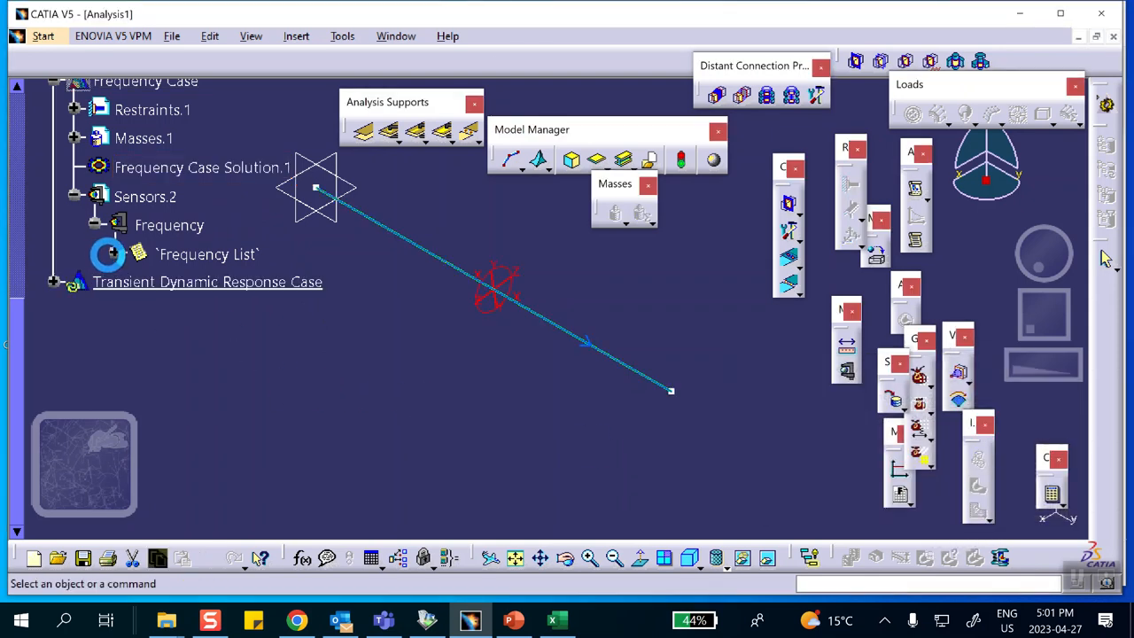
Set the transient case's modal damping to a global critical damping ratio of 0%.
{"action": "left_click", "coordinate": [54, 282]}
{"action": "scroll", "coordinate": [177, 301], "scroll_direction": "down", "scroll_amount": 1}
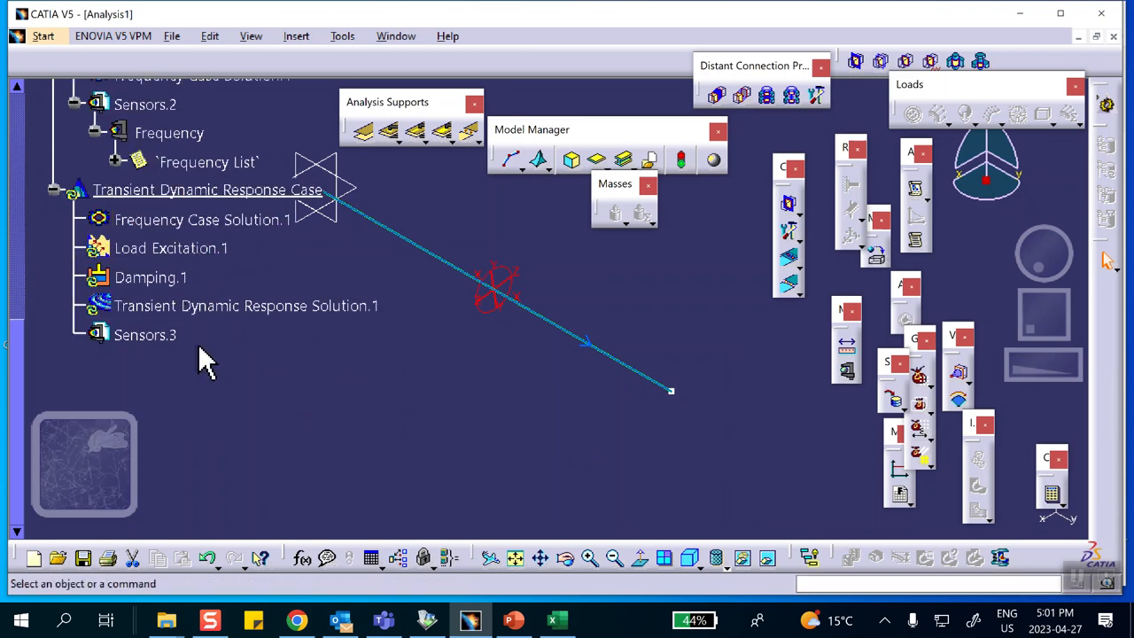
{"action": "double_click", "coordinate": [151, 279]}
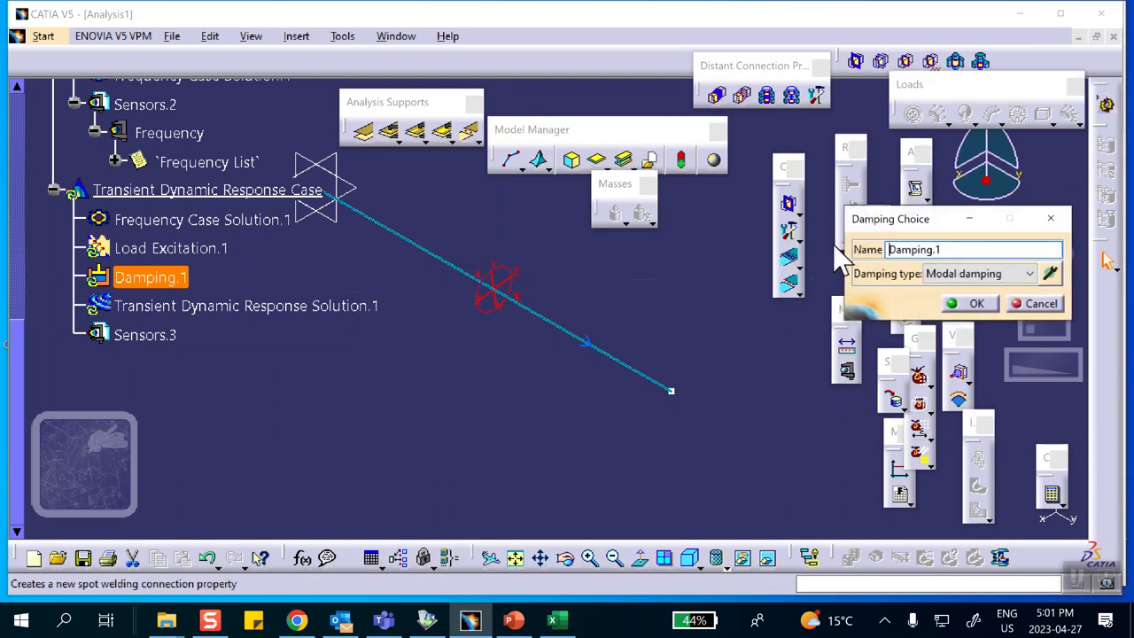
{"action": "left_click", "coordinate": [1049, 274]}
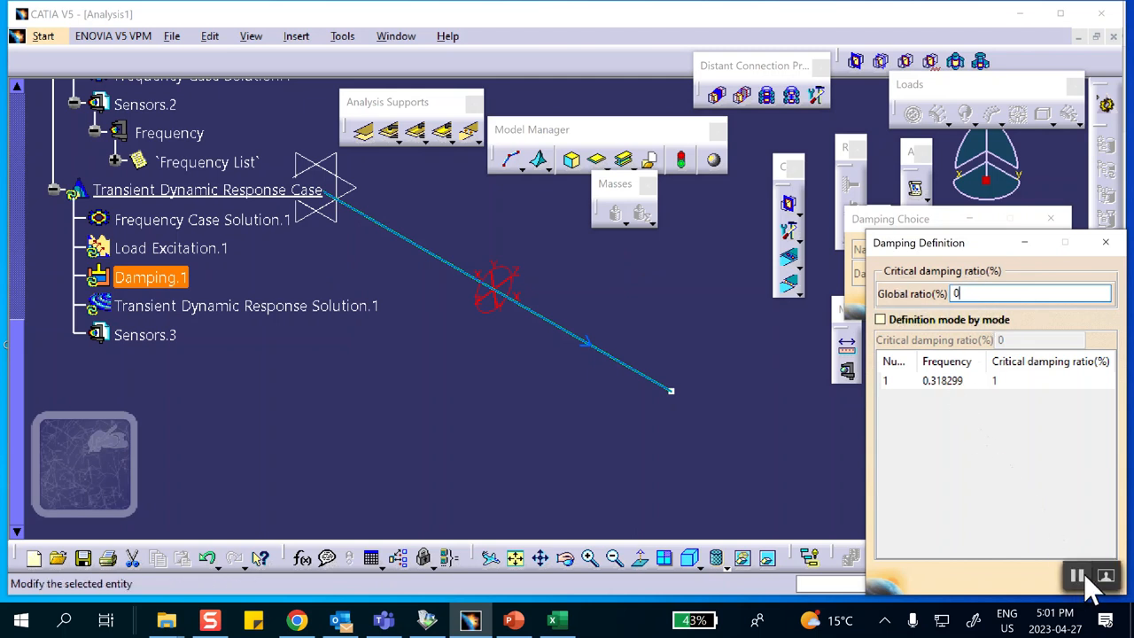
{"action": "left_click_drag", "start_coordinate": [975, 252], "coordinate": [878, 232]}
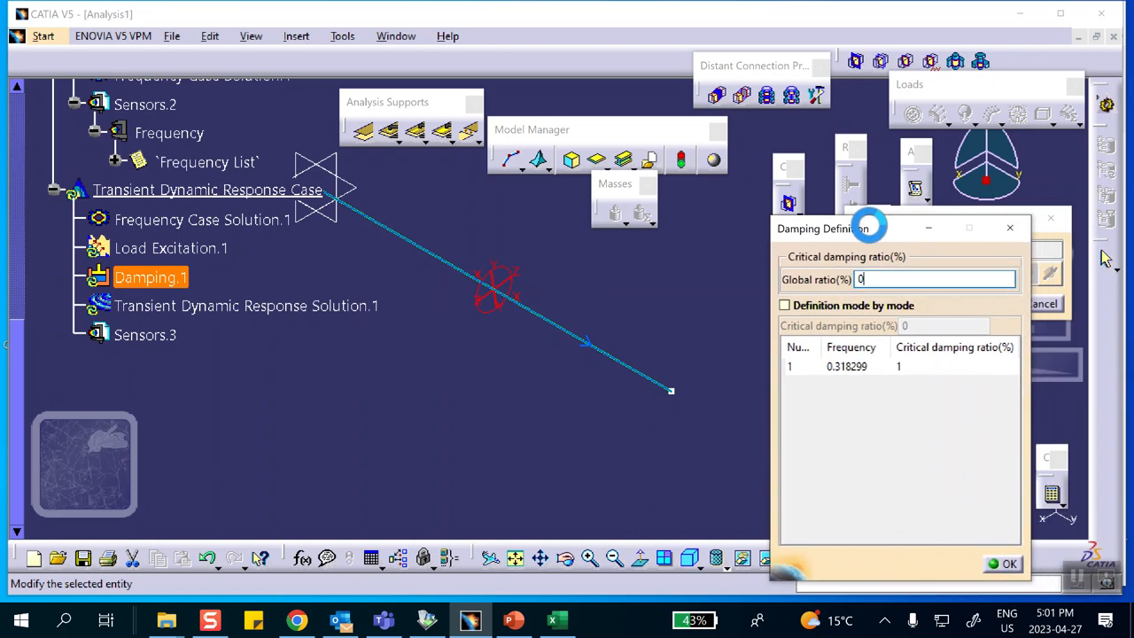
{"action": "left_click", "coordinate": [1001, 557]}
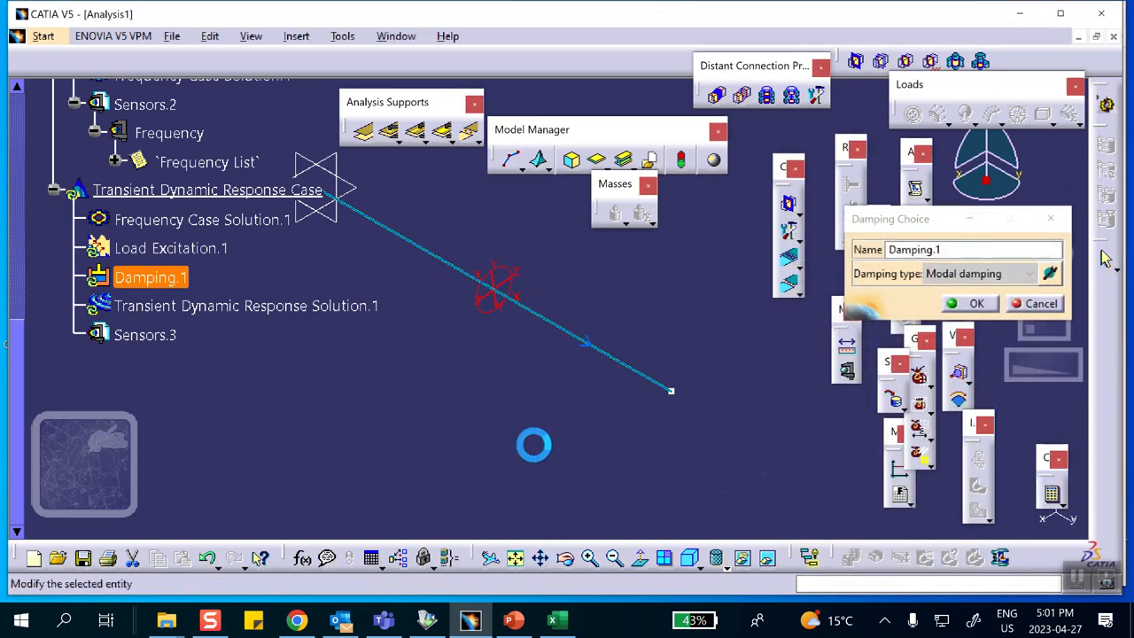
{"action": "left_click", "coordinate": [972, 305]}
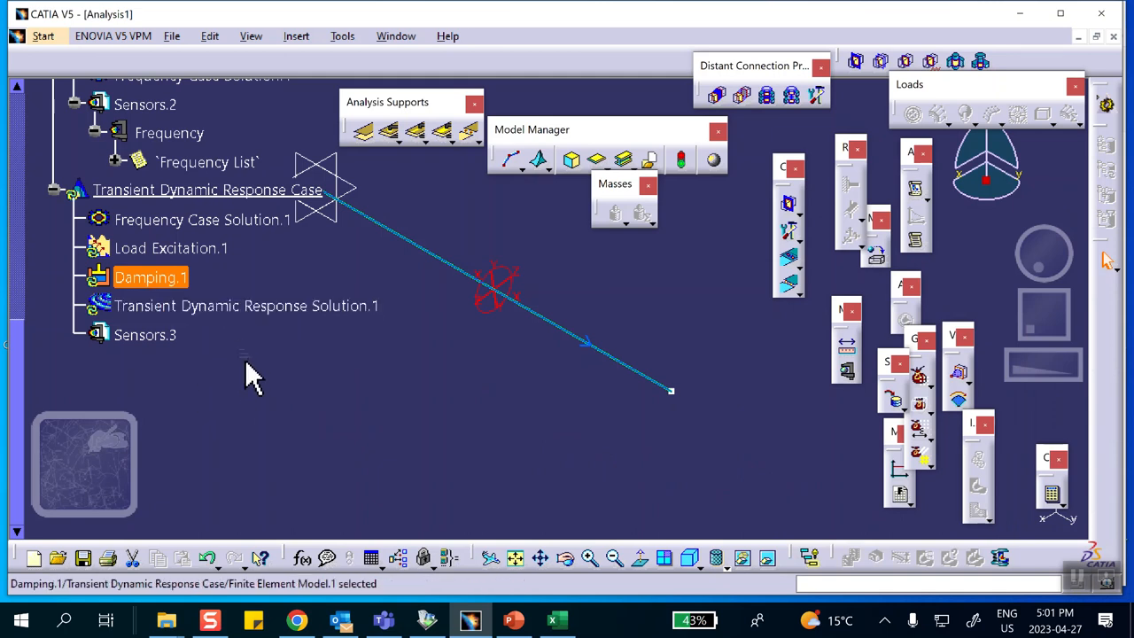
Set the transient dynamic response solution to a maximum sampling of 5 s with 200 steps.
{"action": "double_click", "coordinate": [257, 305]}
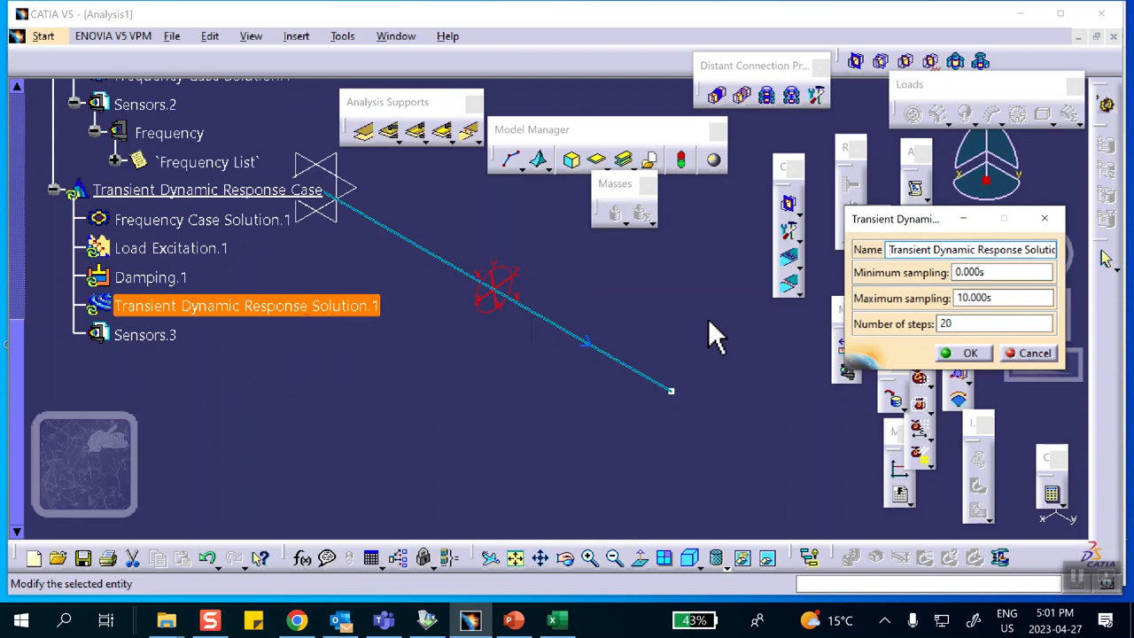
{"action": "left_click", "coordinate": [957, 324]}
{"action": "type", "text": "20"}
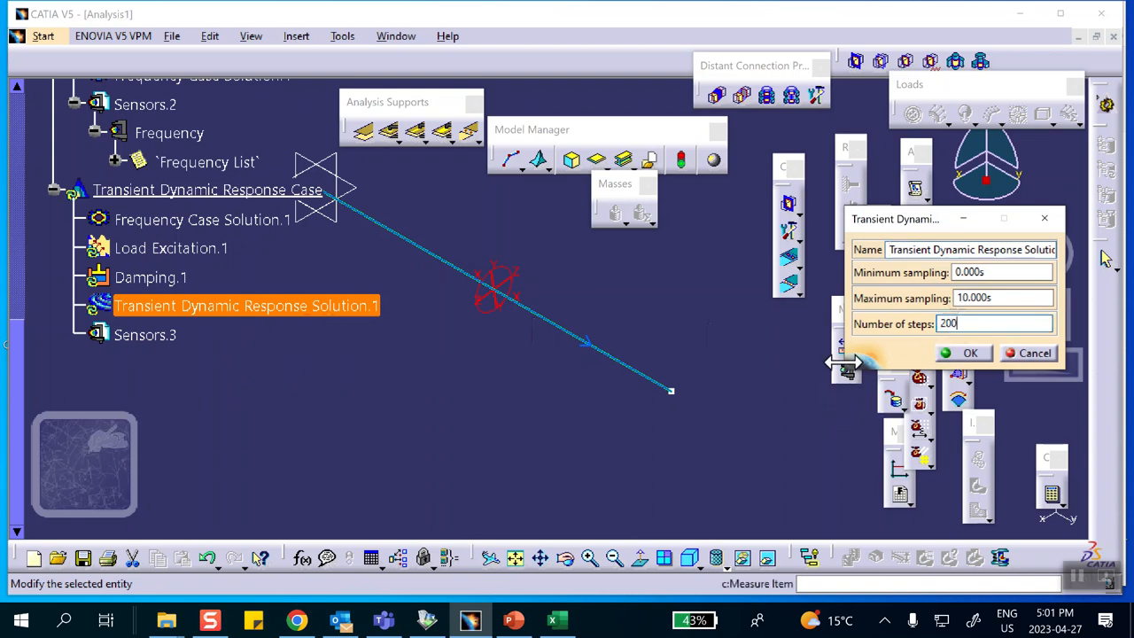
{"action": "left_click", "coordinate": [991, 298]}
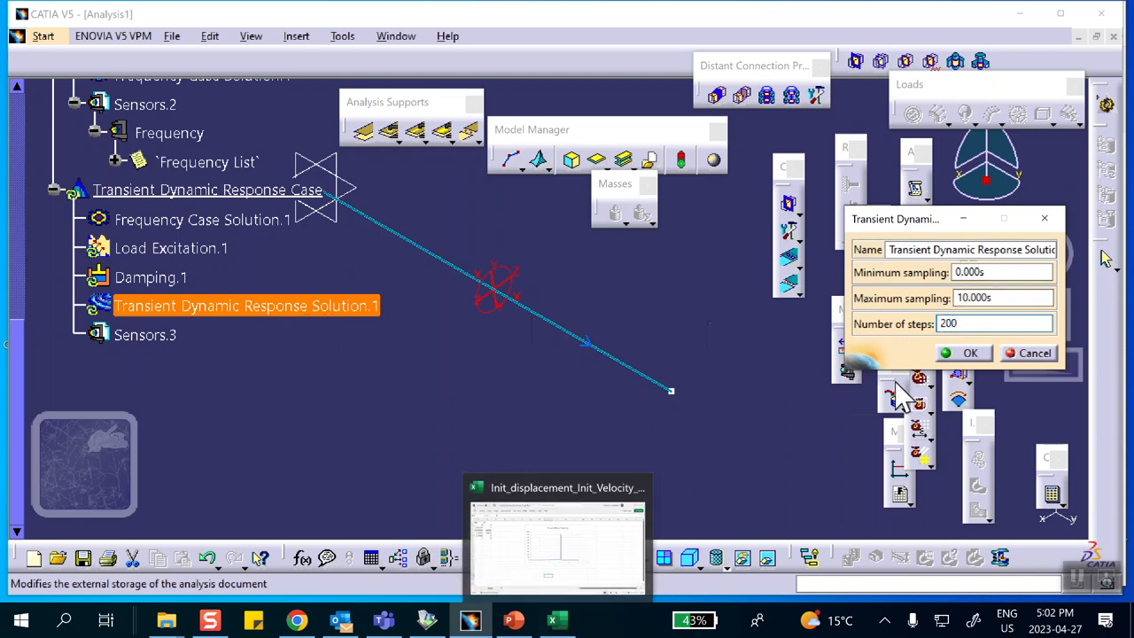
{"action": "left_click_drag", "start_coordinate": [1008, 301], "coordinate": [867, 291]}
{"action": "type", "text": "5"}
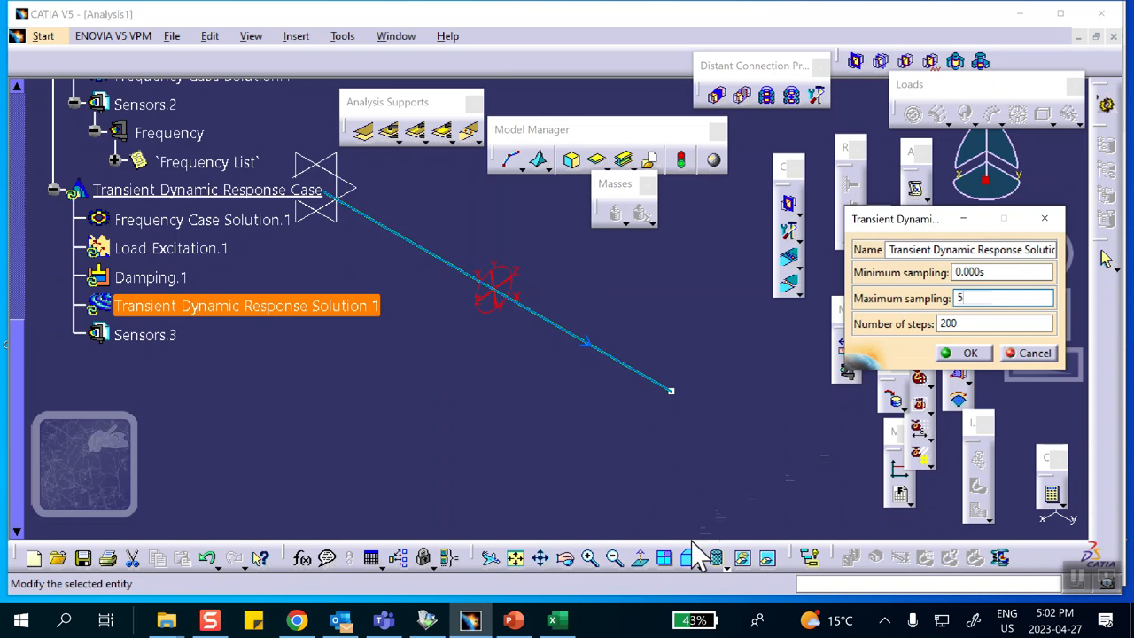
Check the force-time data in Excel and slide 1 in PowerPoint, return to CATIA and accept the transient solution settings.
{"action": "left_click", "coordinate": [557, 621]}
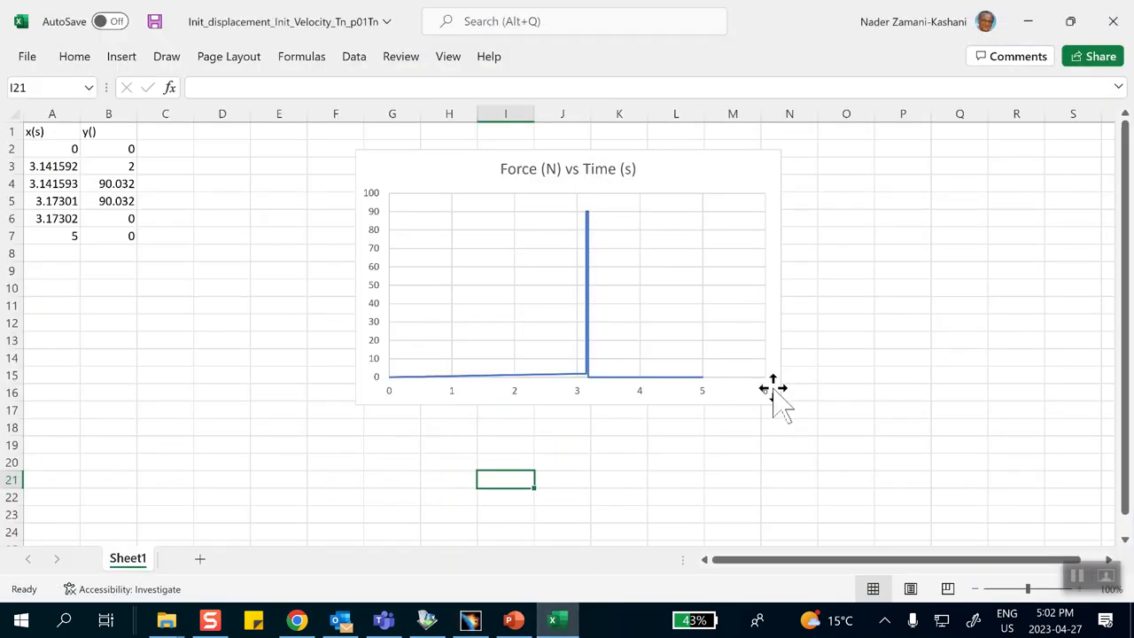
{"action": "left_click", "coordinate": [1028, 21]}
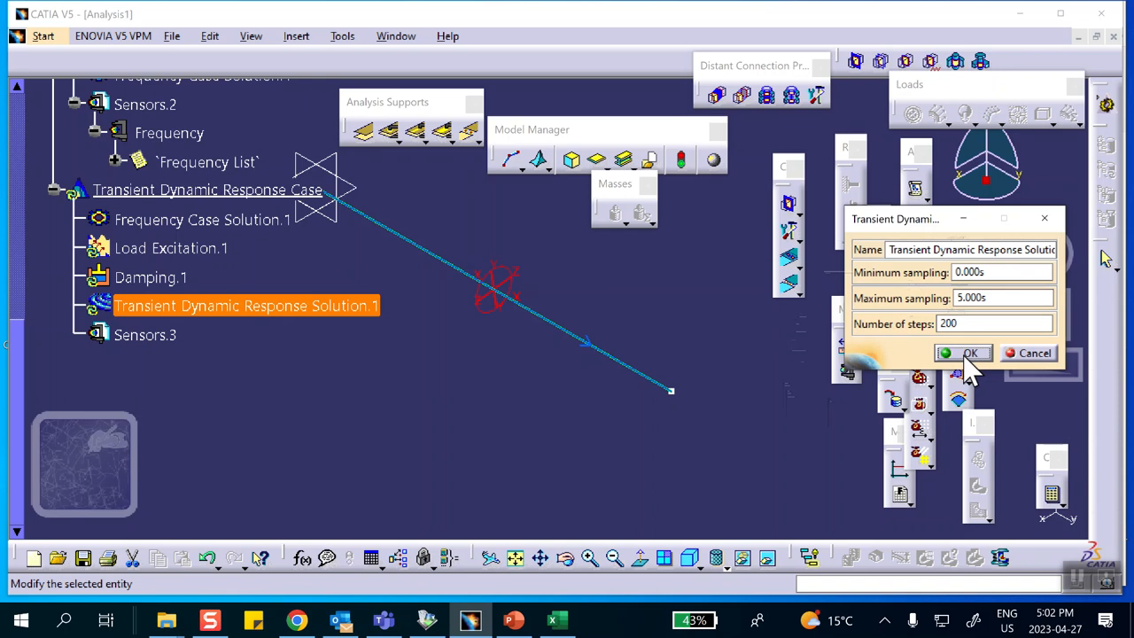
{"action": "left_click", "coordinate": [519, 618]}
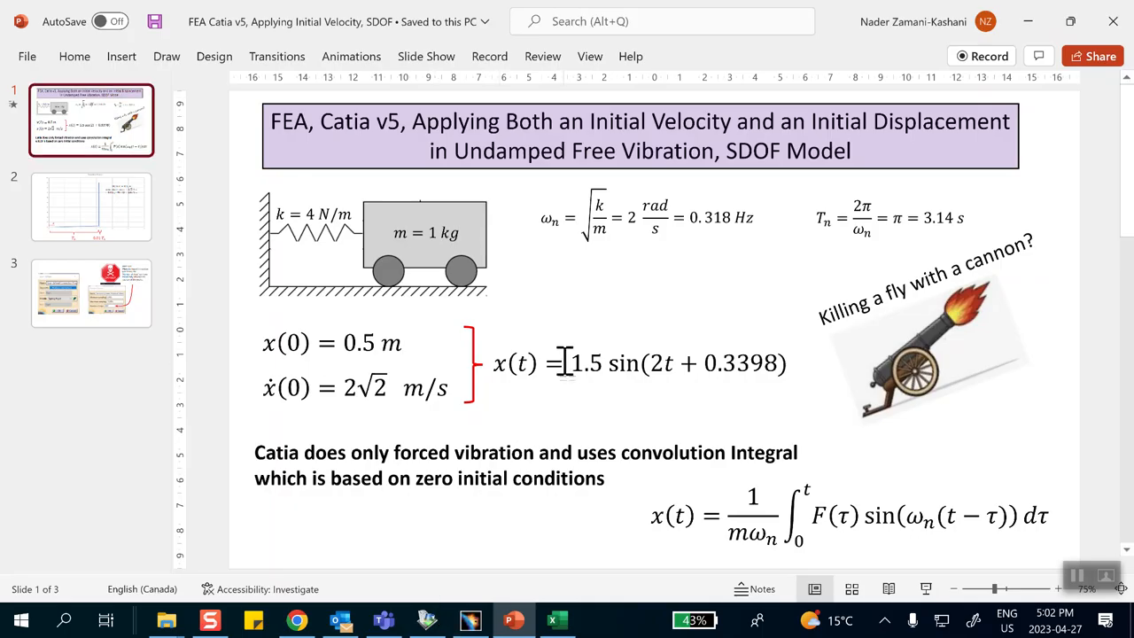
{"action": "left_click", "coordinate": [1028, 22]}
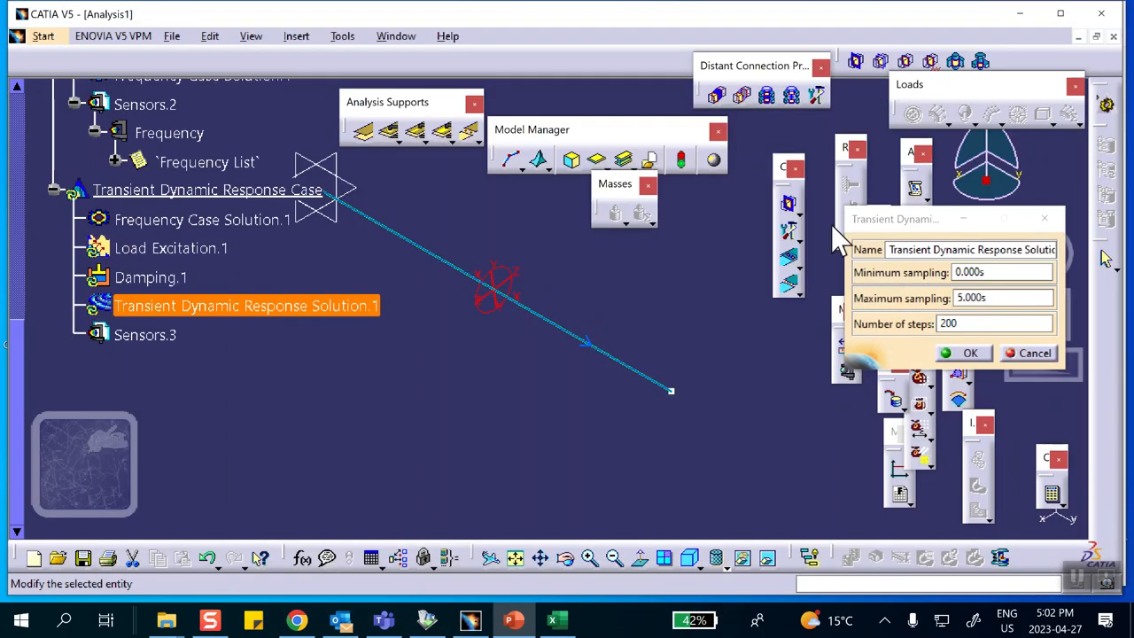
{"action": "left_click", "coordinate": [975, 357]}
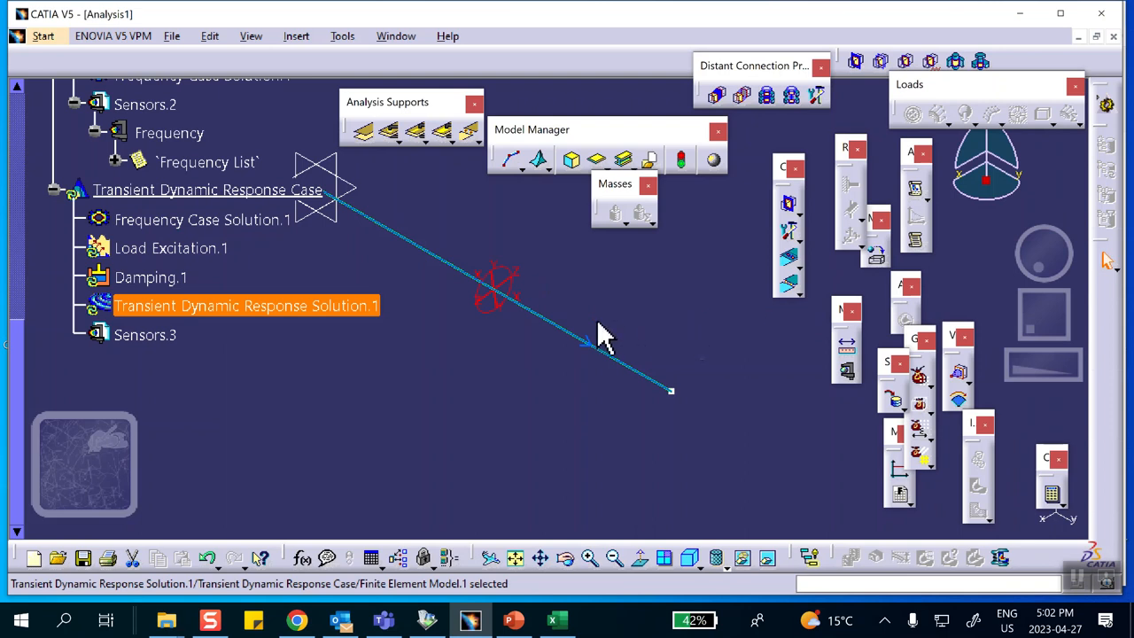
Try to assign the static case's Loads.1 and a modulation to the transient case's load excitation set.
{"action": "double_click", "coordinate": [187, 248]}
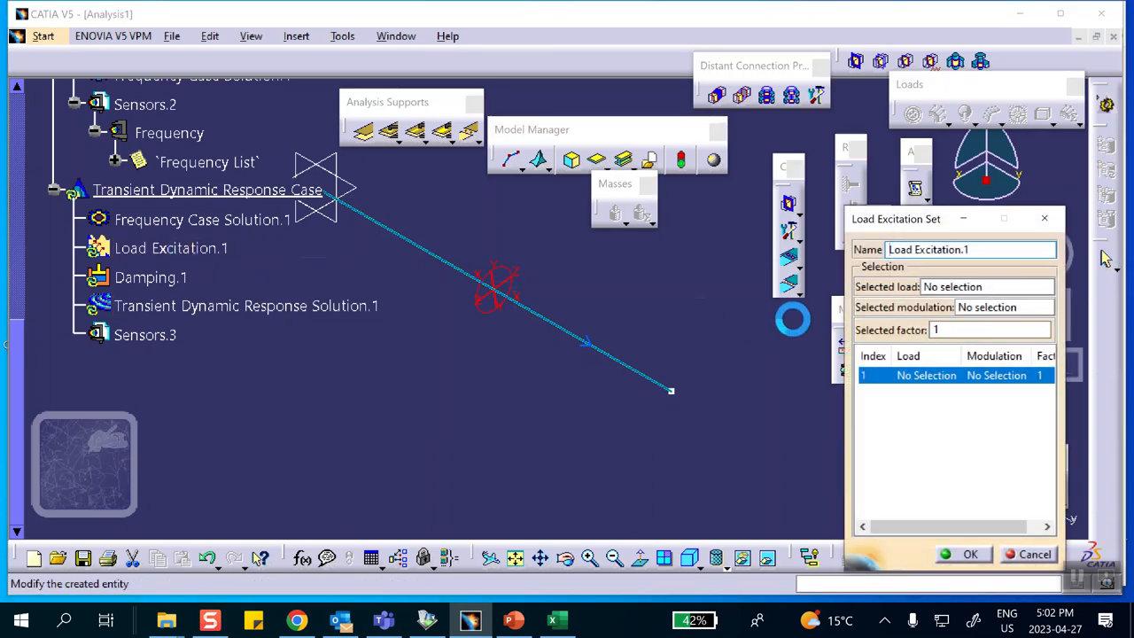
{"action": "left_click", "coordinate": [955, 290]}
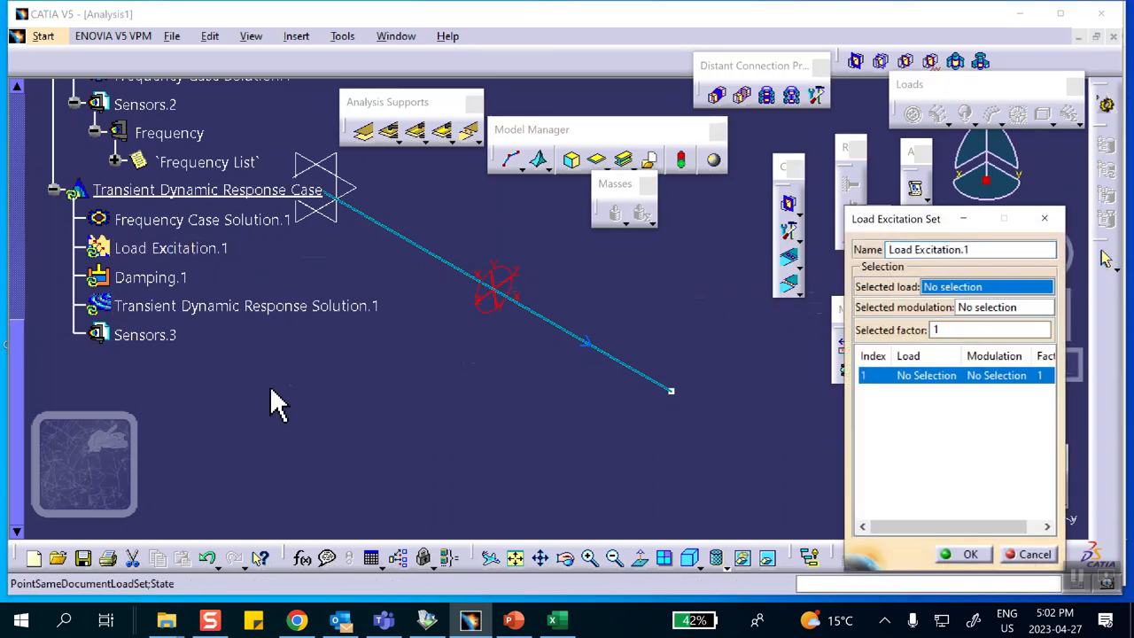
{"action": "scroll", "coordinate": [266, 381], "scroll_direction": "up", "scroll_amount": 3}
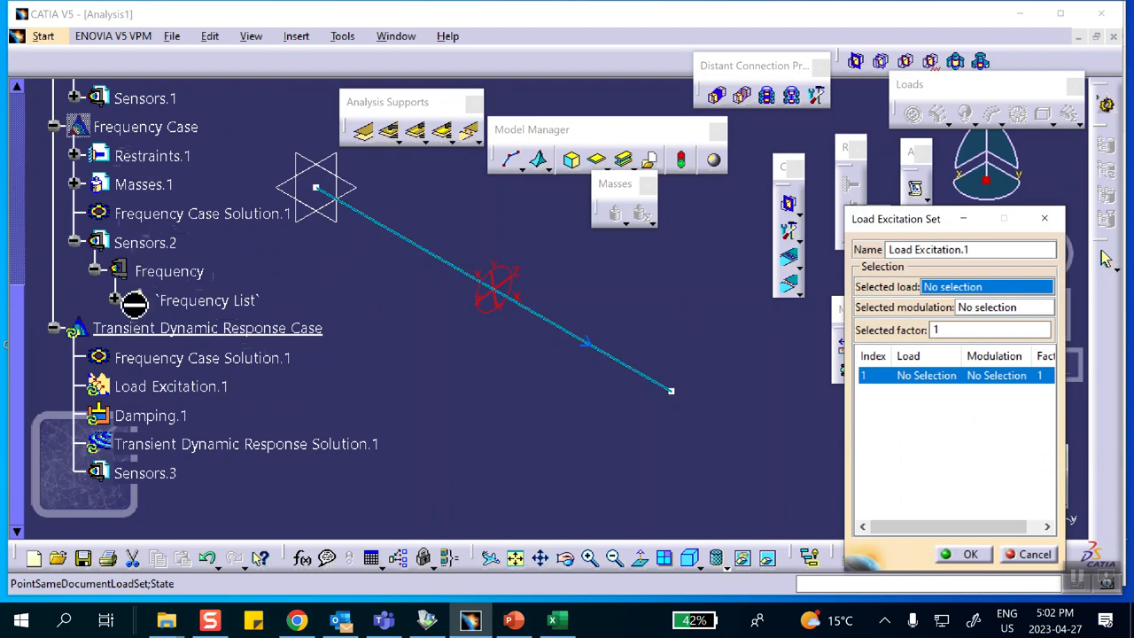
{"action": "scroll", "coordinate": [115, 184], "scroll_direction": "up", "scroll_amount": 3}
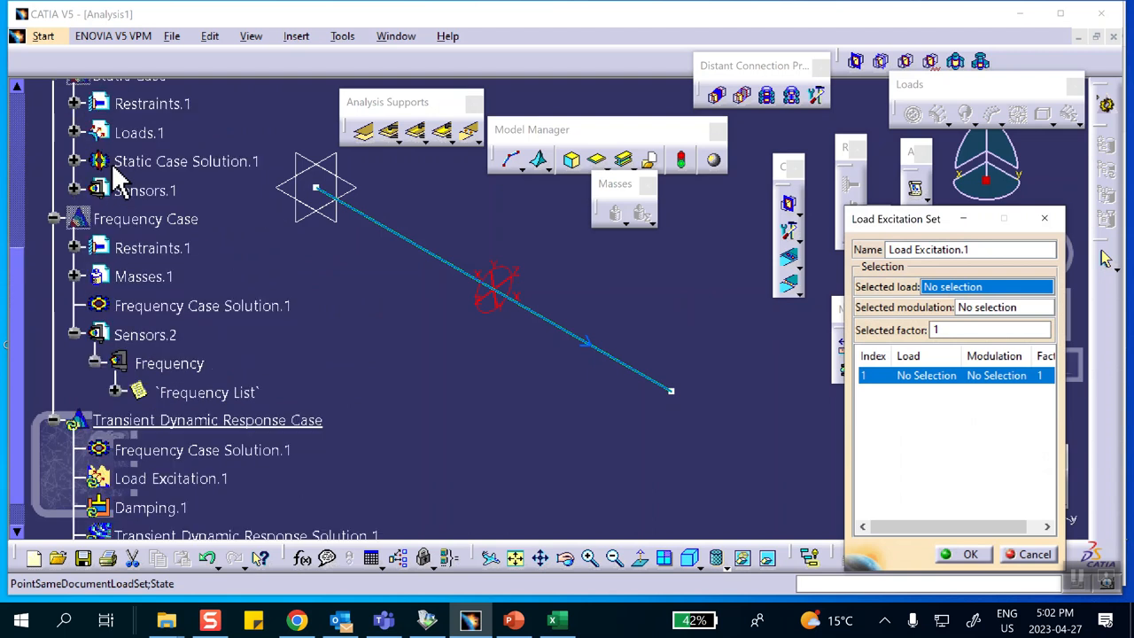
{"action": "scroll", "coordinate": [117, 182], "scroll_direction": "down", "scroll_amount": 6}
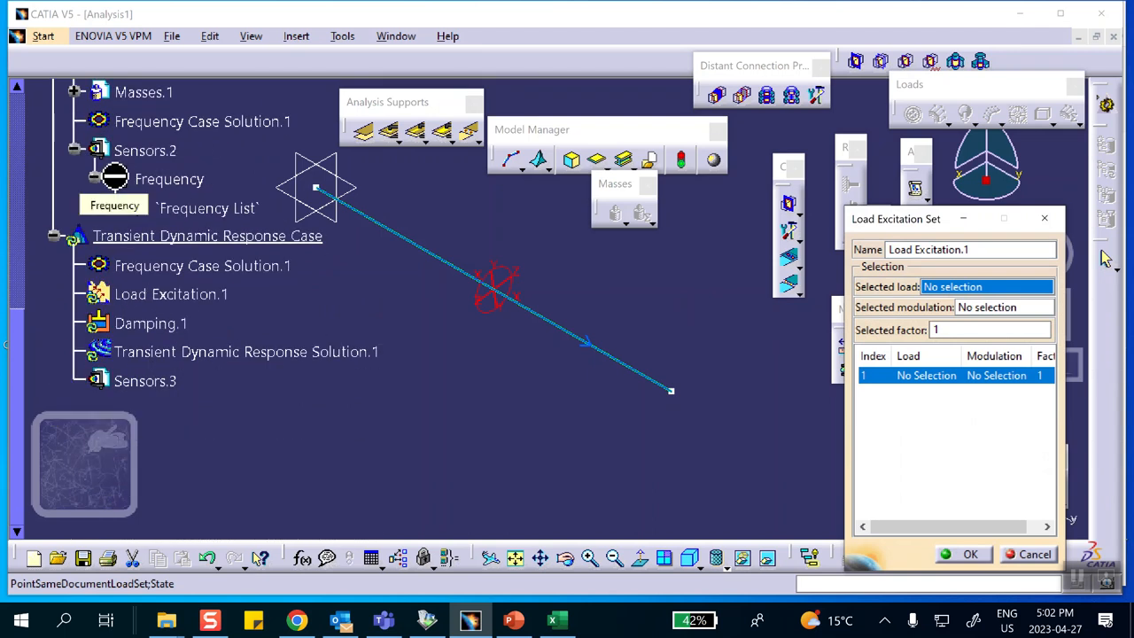
{"action": "scroll", "coordinate": [117, 181], "scroll_direction": "up", "scroll_amount": 3}
{"action": "left_click", "coordinate": [142, 178]}
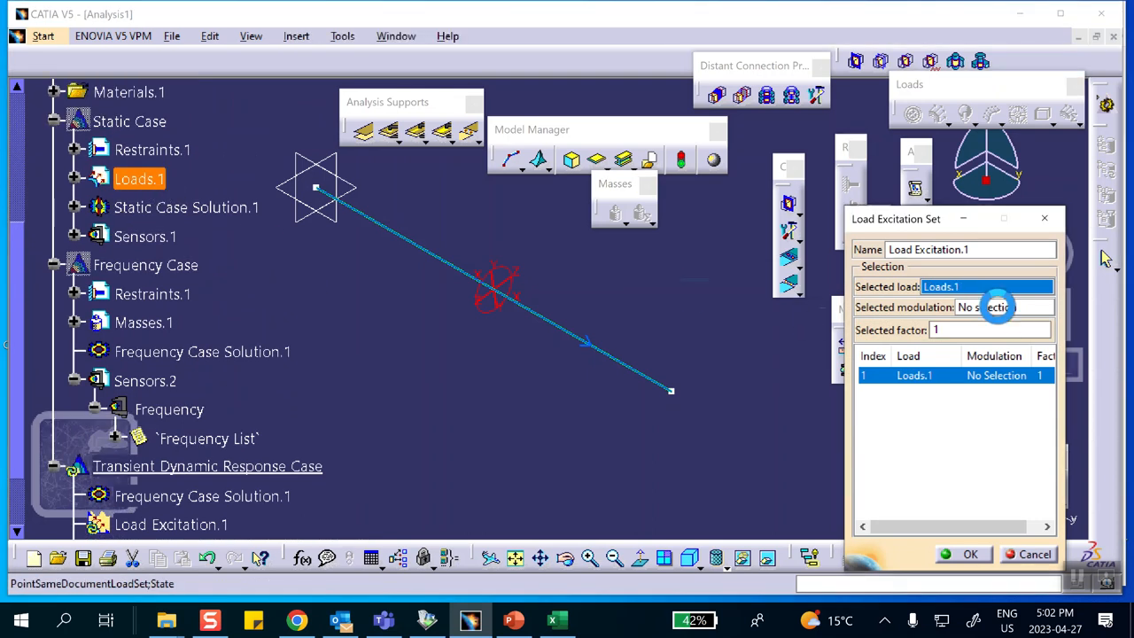
{"action": "left_click", "coordinate": [1001, 310]}
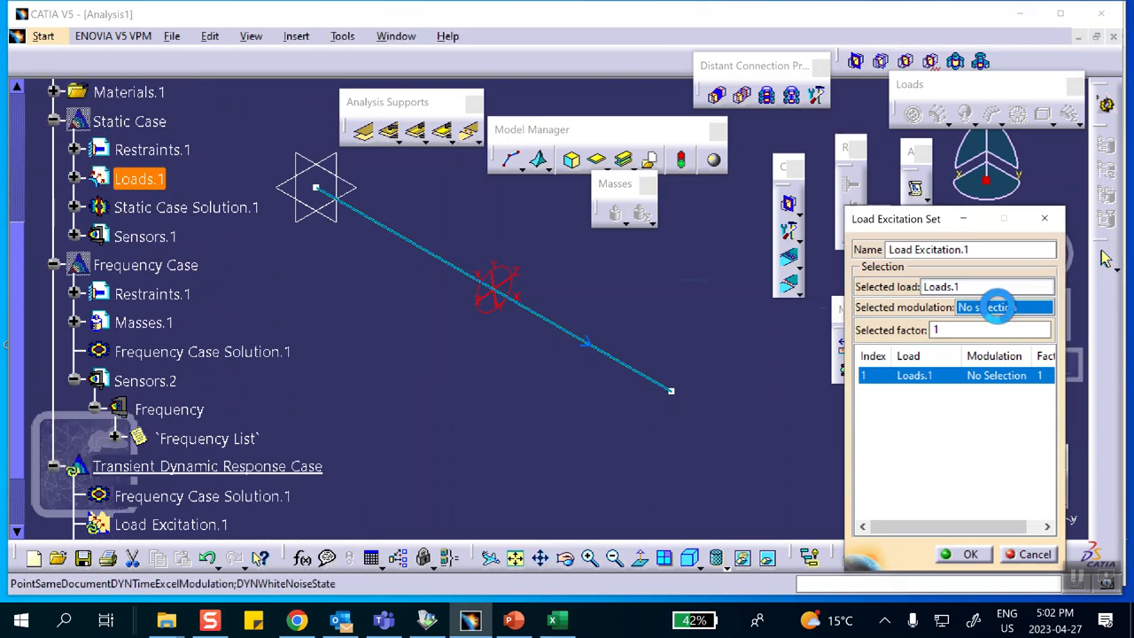
Review the force-time chart in Excel and slide 2 in PowerPoint, return to CATIA and close the load excitation set.
{"action": "left_click", "coordinate": [560, 621]}
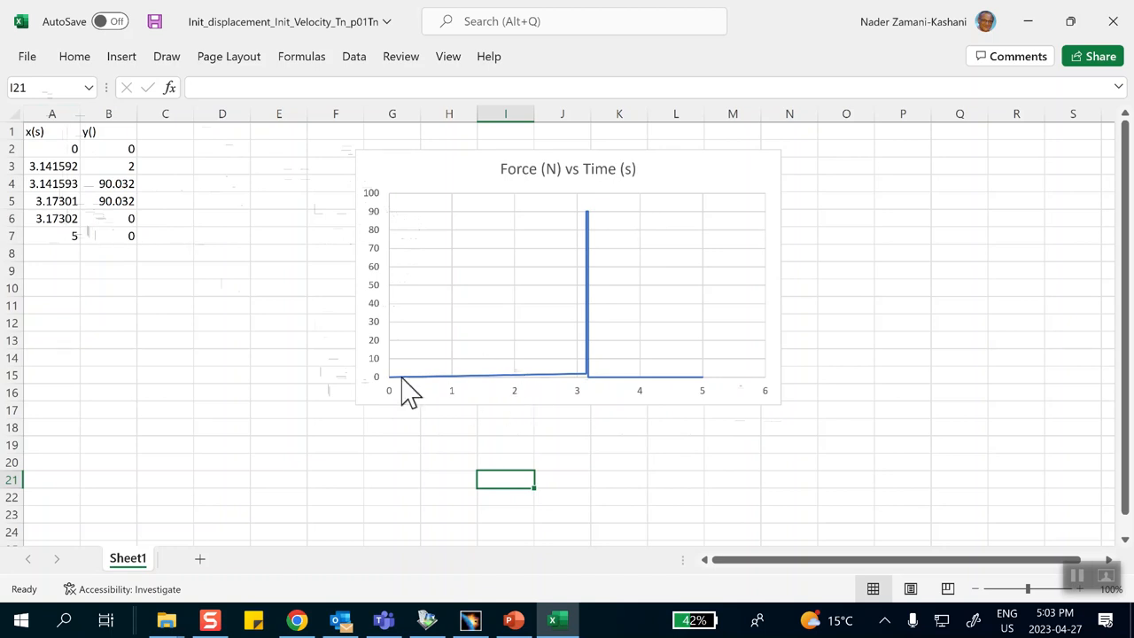
{"action": "mouse_move", "coordinate": [592, 388]}
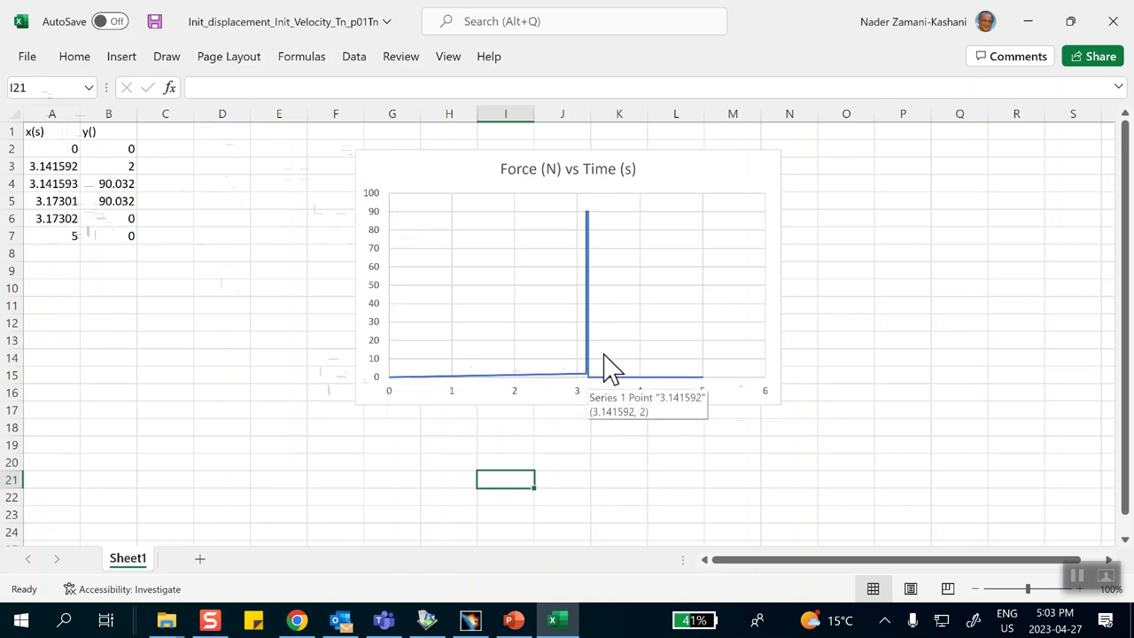
{"action": "left_click", "coordinate": [512, 620]}
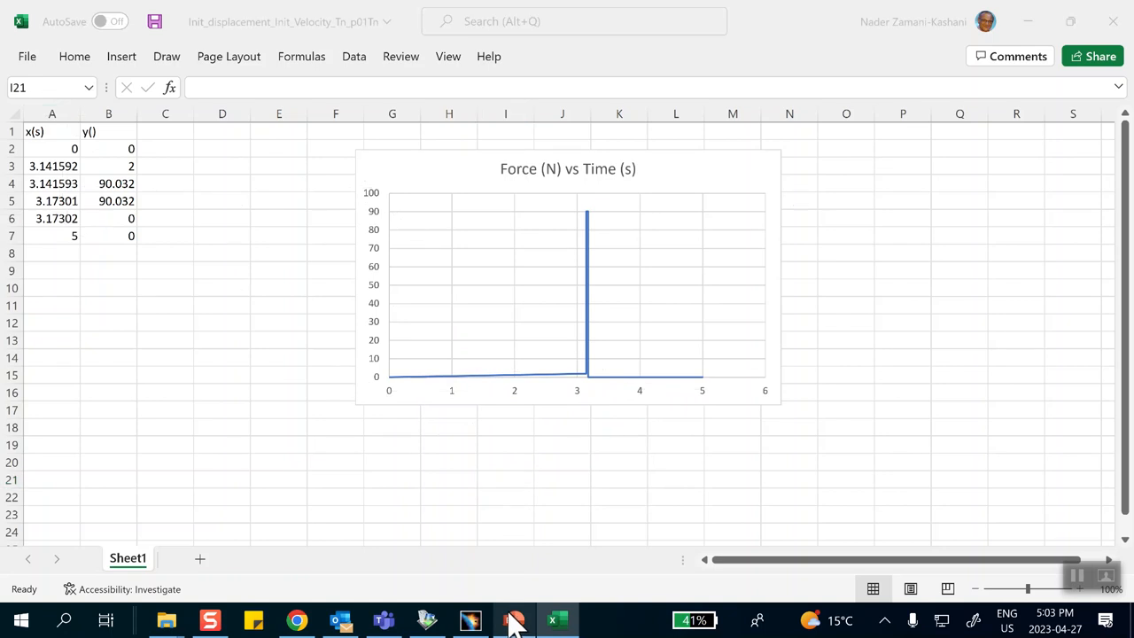
{"action": "left_click", "coordinate": [509, 618]}
{"action": "left_click", "coordinate": [509, 619]}
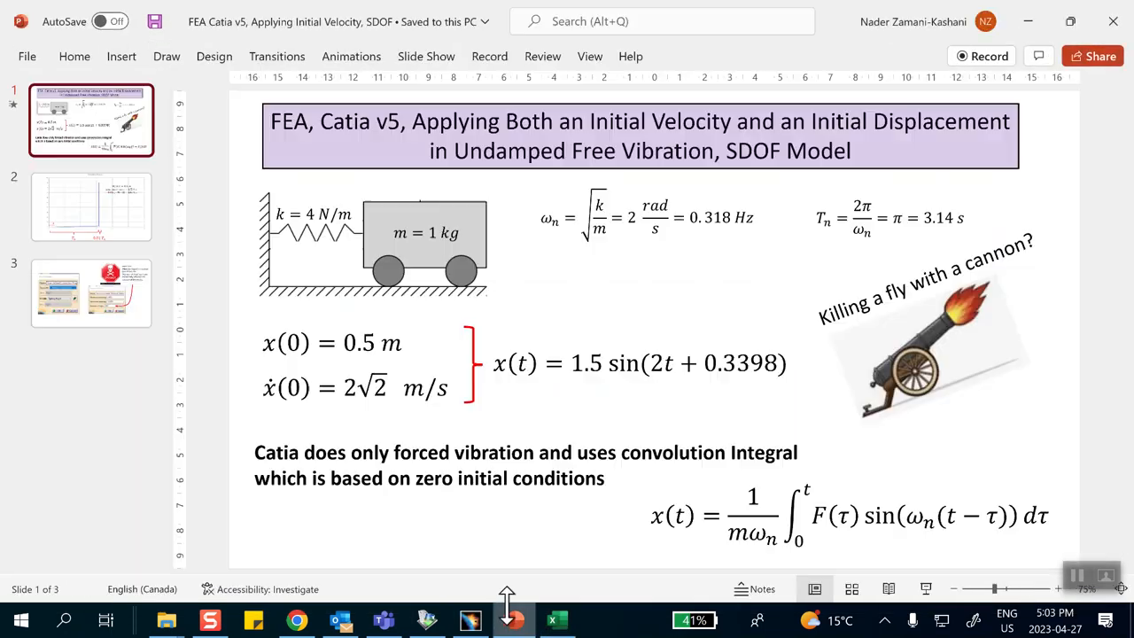
{"action": "left_click", "coordinate": [100, 222]}
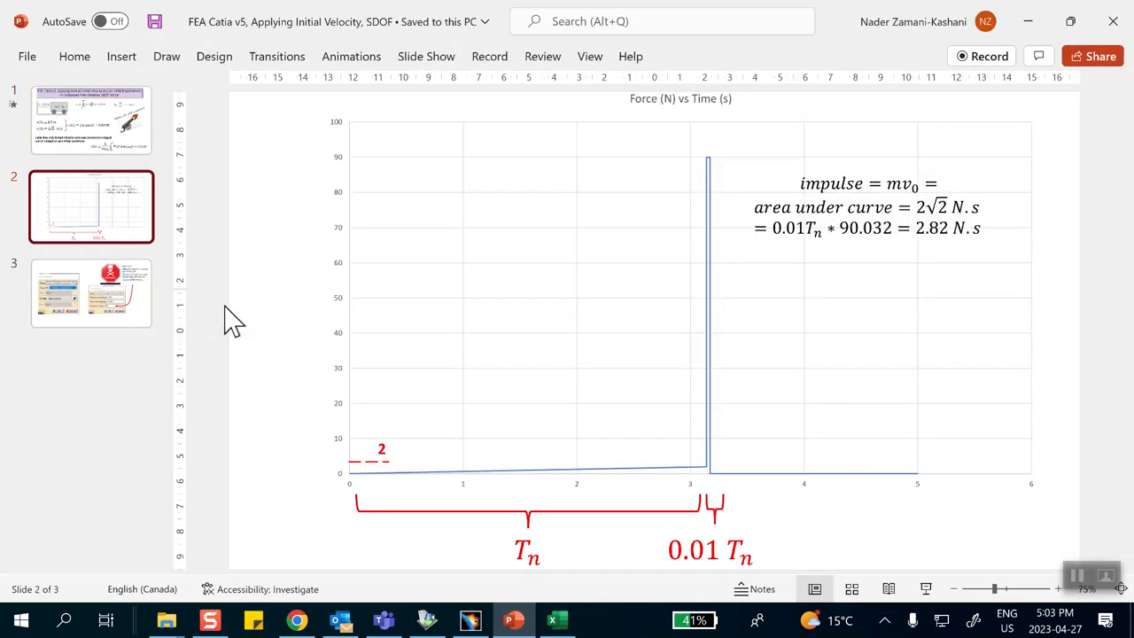
{"action": "left_click", "coordinate": [1028, 31]}
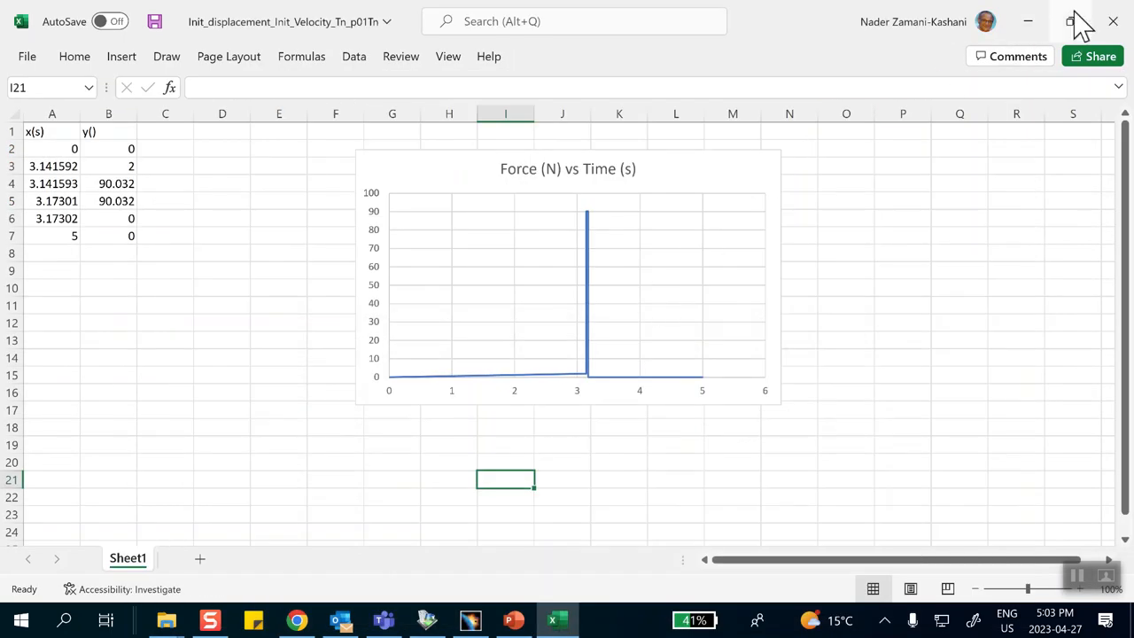
{"action": "left_click", "coordinate": [1030, 21]}
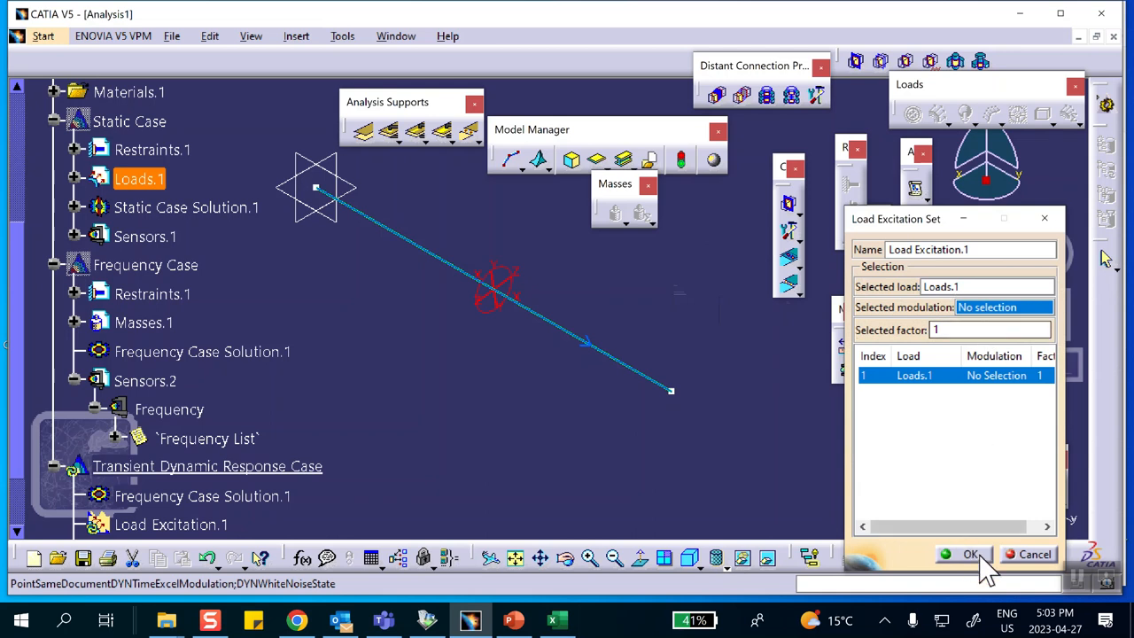
{"action": "left_click", "coordinate": [1028, 555]}
{"action": "scroll", "coordinate": [319, 330], "scroll_direction": "up", "scroll_amount": 2}
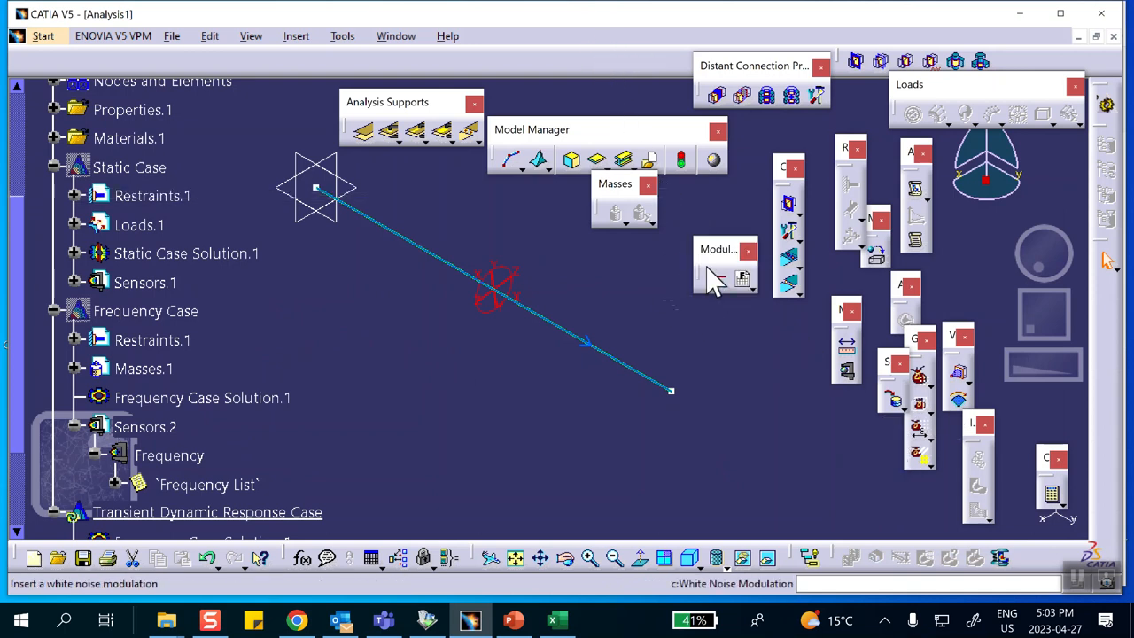
Insert a time modulation from the Excel file Init_displacement_Init_Velocity_Tn_p01Tn and expand Modulations.1 in the tree.
{"action": "left_click", "coordinate": [750, 284]}
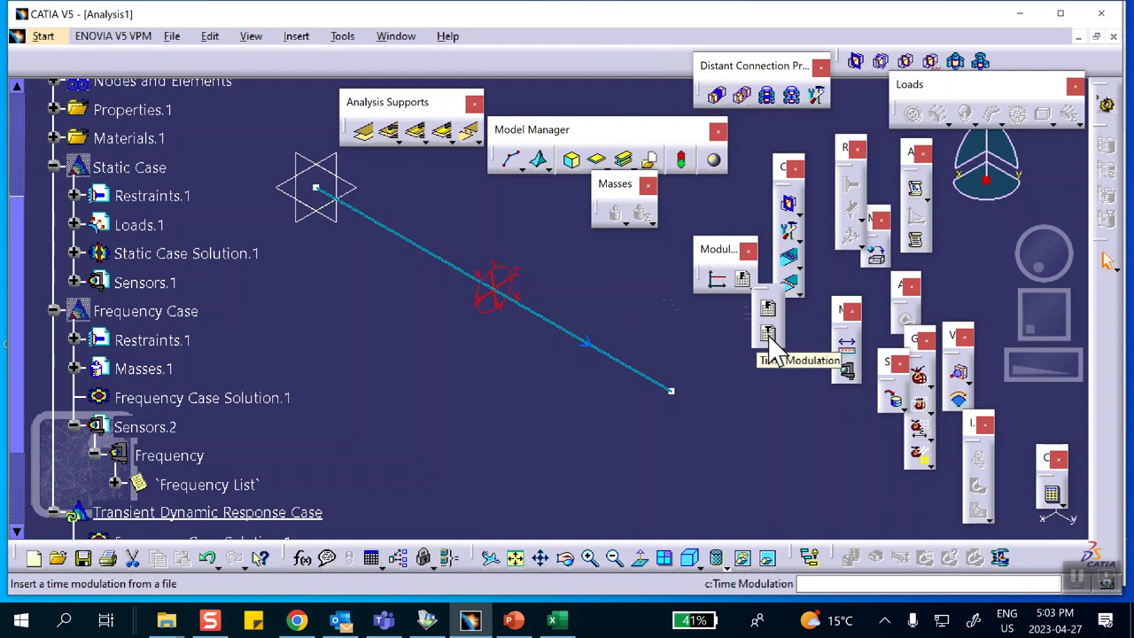
{"action": "left_click", "coordinate": [768, 334]}
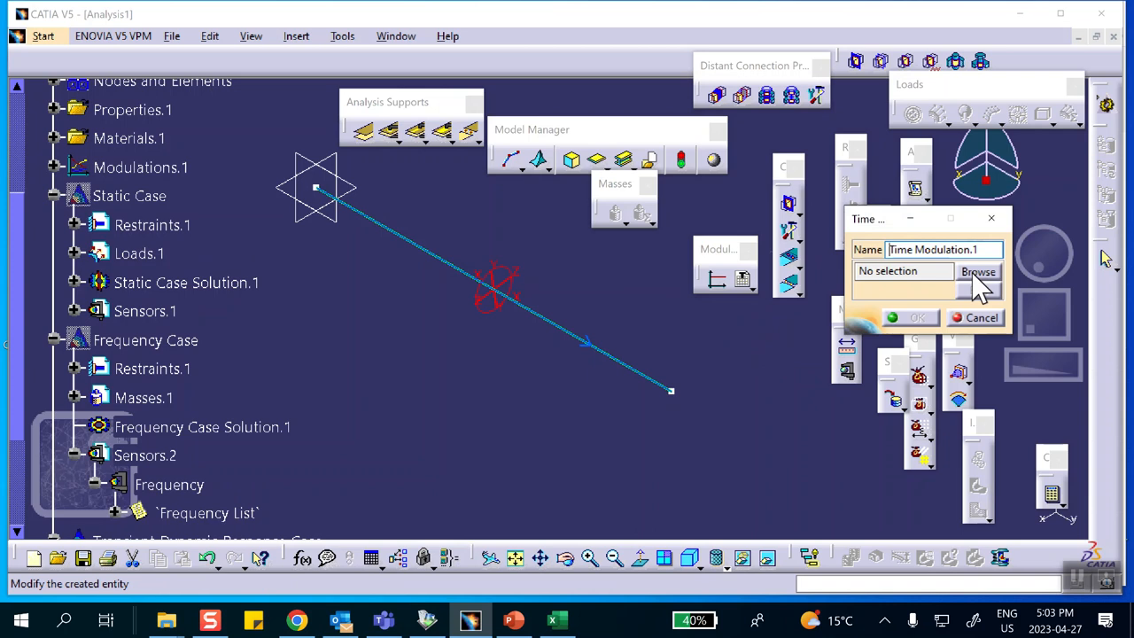
{"action": "left_click", "coordinate": [973, 277]}
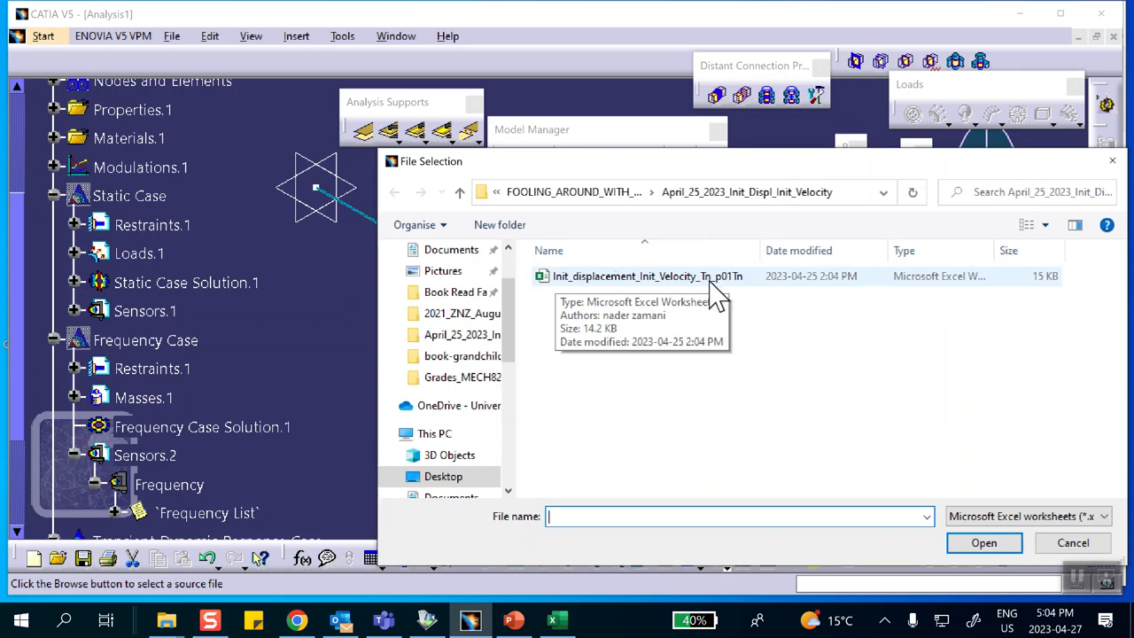
{"action": "left_click_drag", "start_coordinate": [759, 250], "coordinate": [802, 250]}
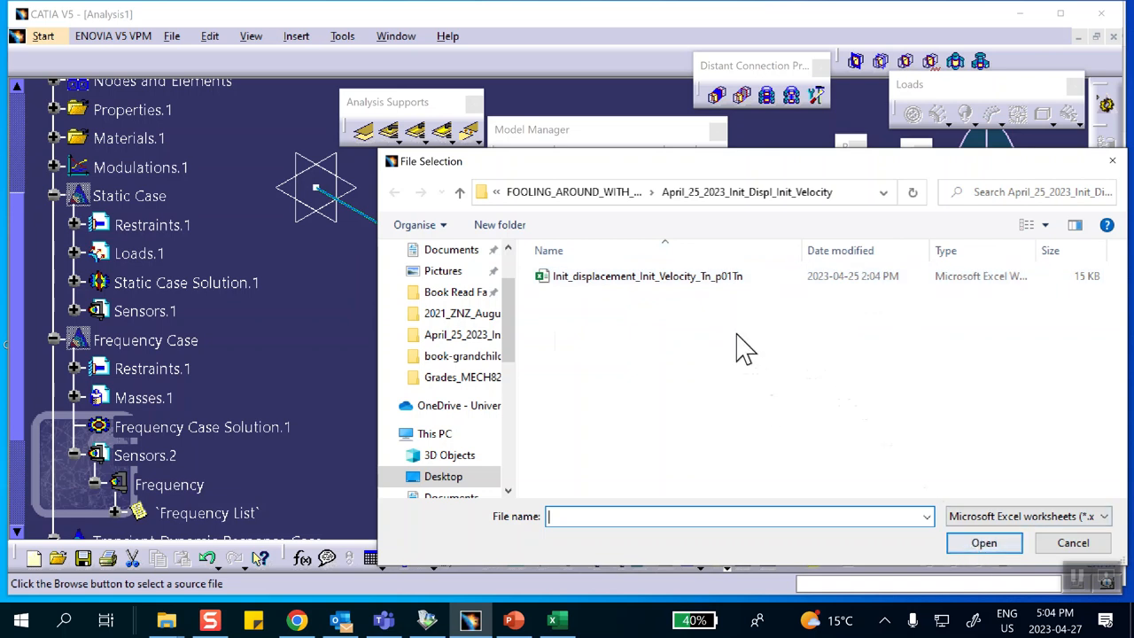
{"action": "left_click", "coordinate": [689, 278]}
{"action": "left_click", "coordinate": [981, 544]}
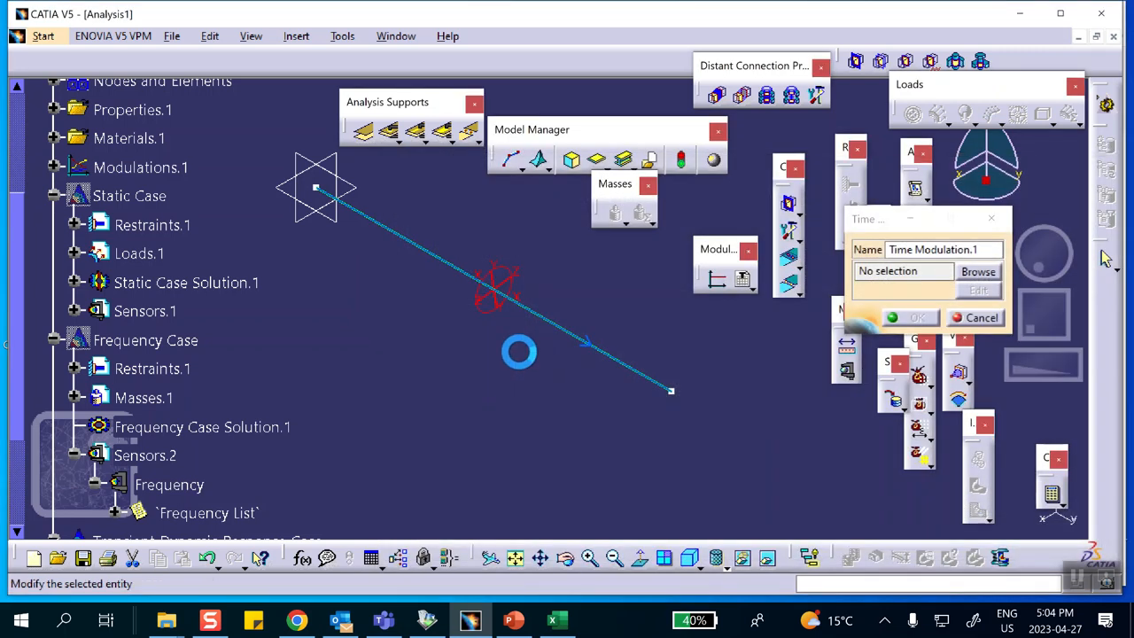
{"action": "left_click", "coordinate": [906, 317]}
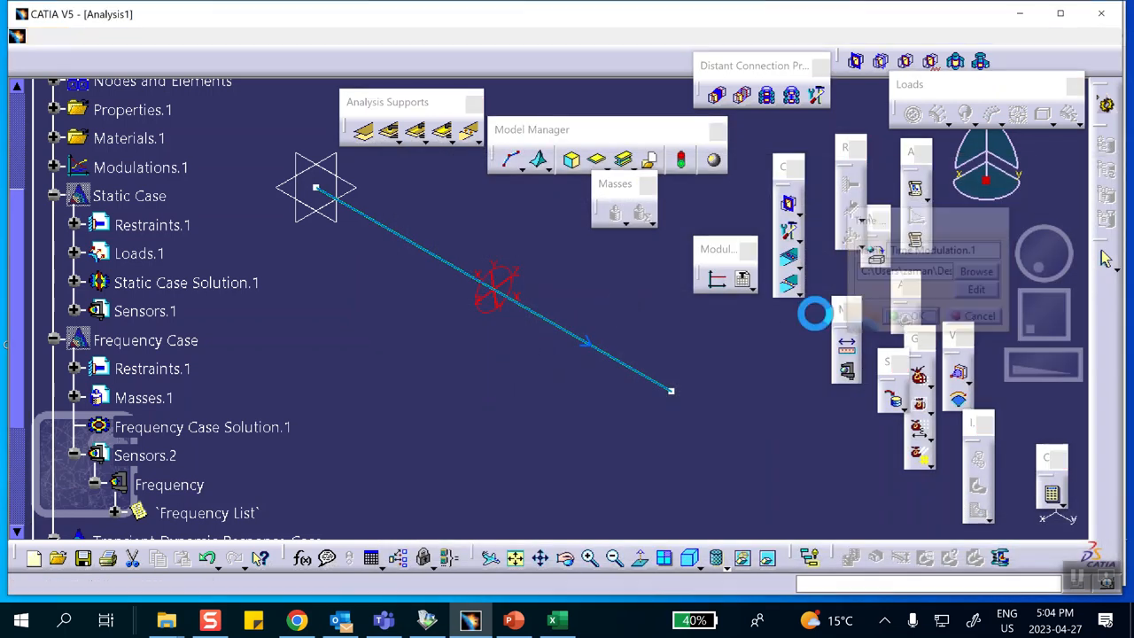
{"action": "left_click", "coordinate": [53, 167]}
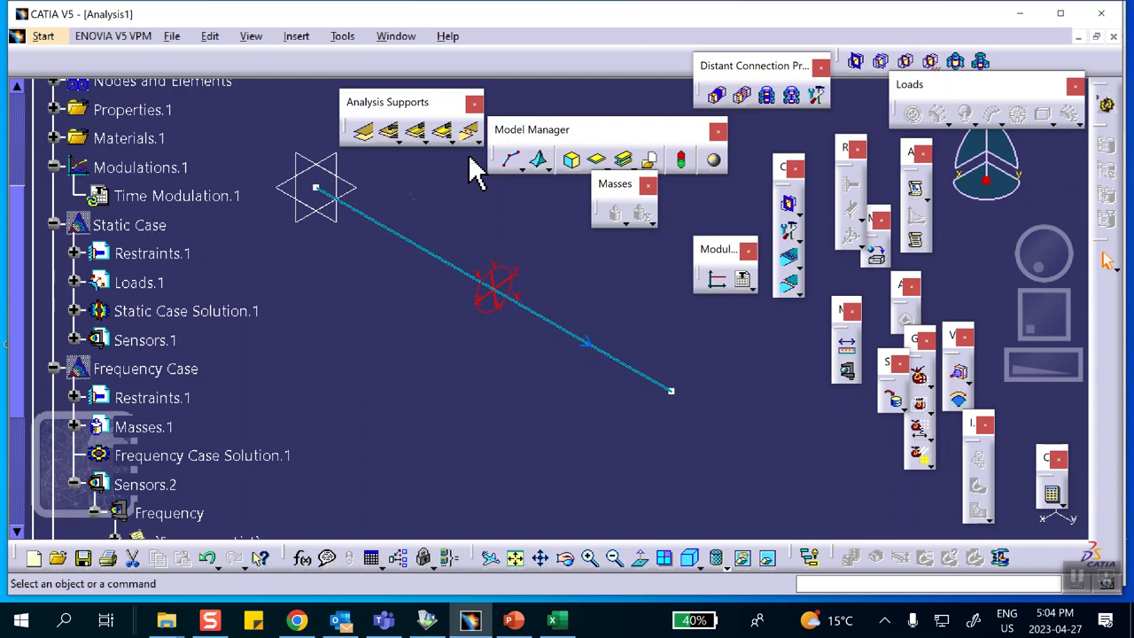
Assign the static case's Loads.1 and Time Modulation.1 to the transient case's Load Excitation.1.
{"action": "scroll", "coordinate": [390, 337], "scroll_direction": "down", "scroll_amount": 4}
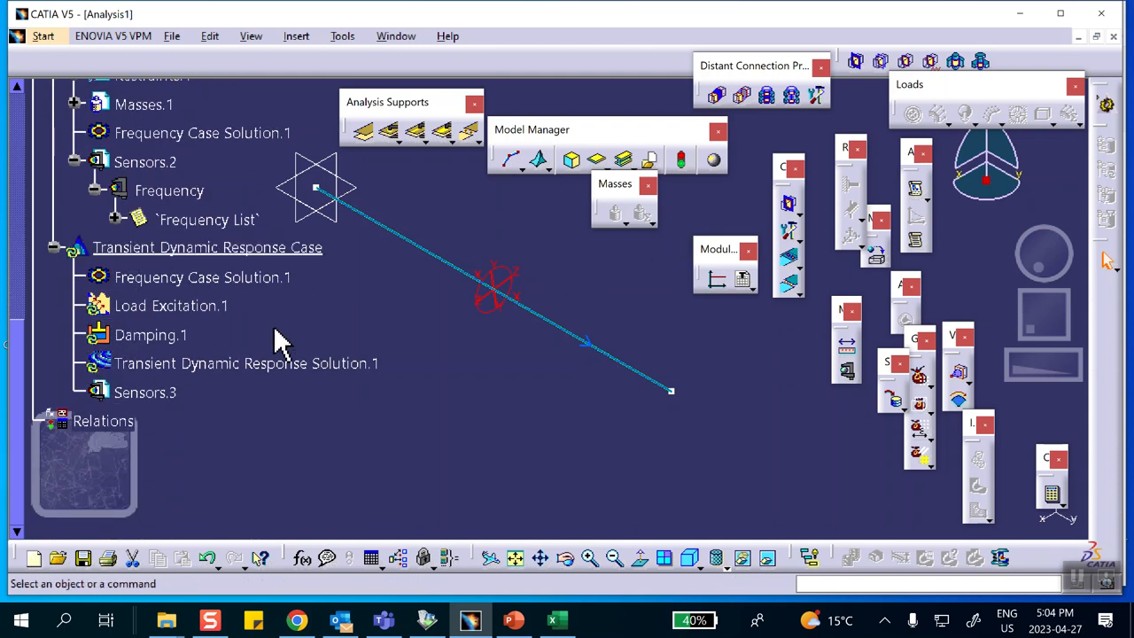
{"action": "double_click", "coordinate": [183, 306]}
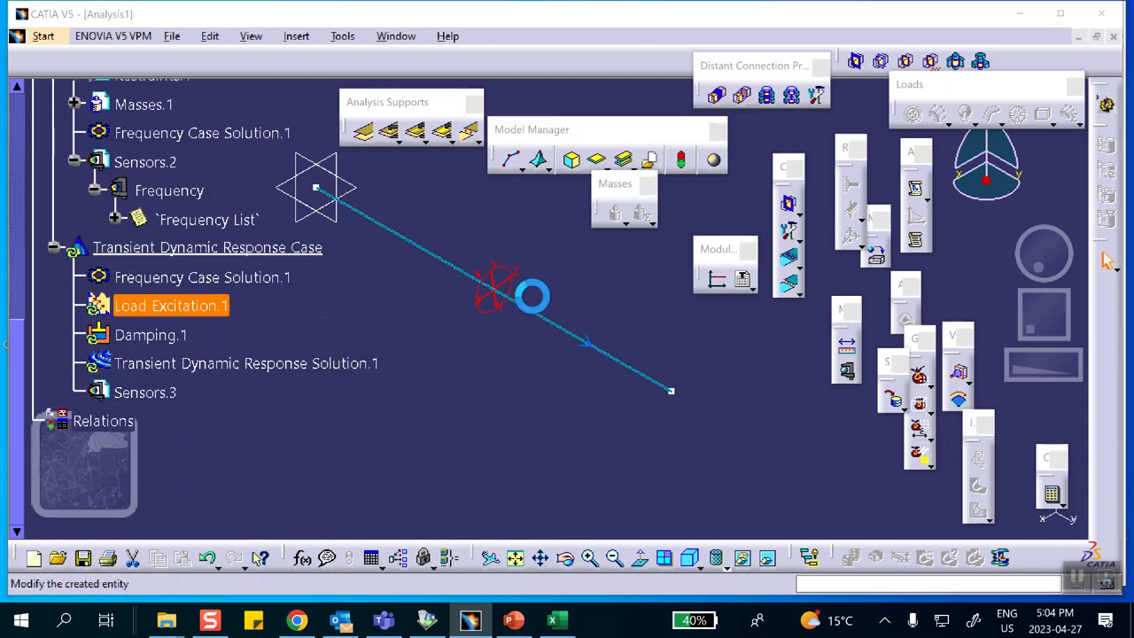
{"action": "left_click", "coordinate": [939, 287]}
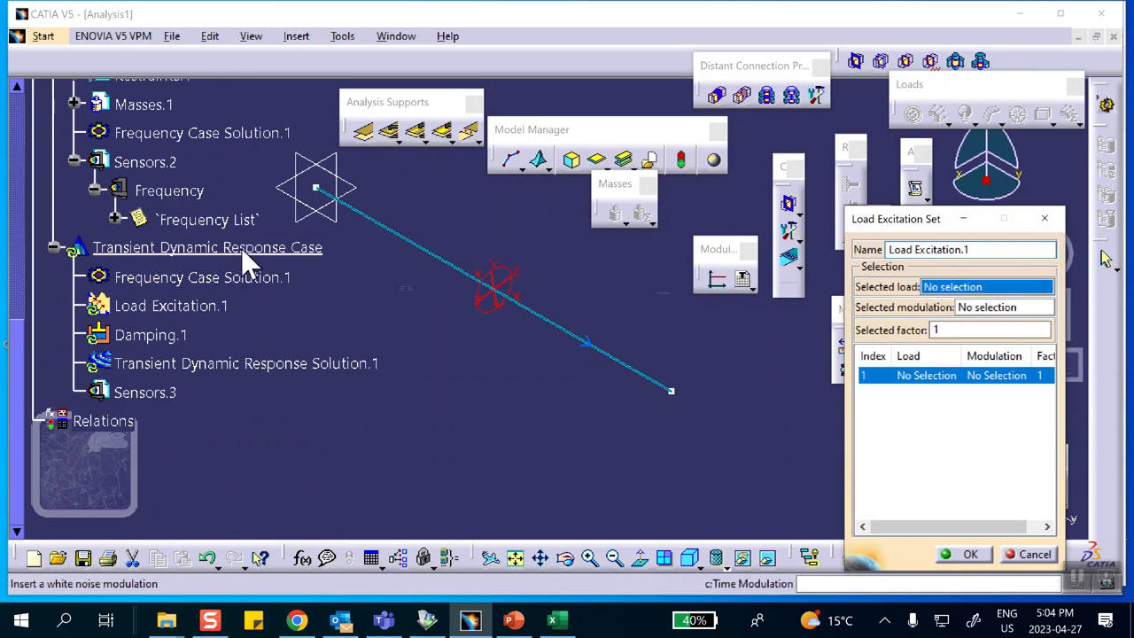
{"action": "scroll", "coordinate": [241, 248], "scroll_direction": "up", "scroll_amount": 1}
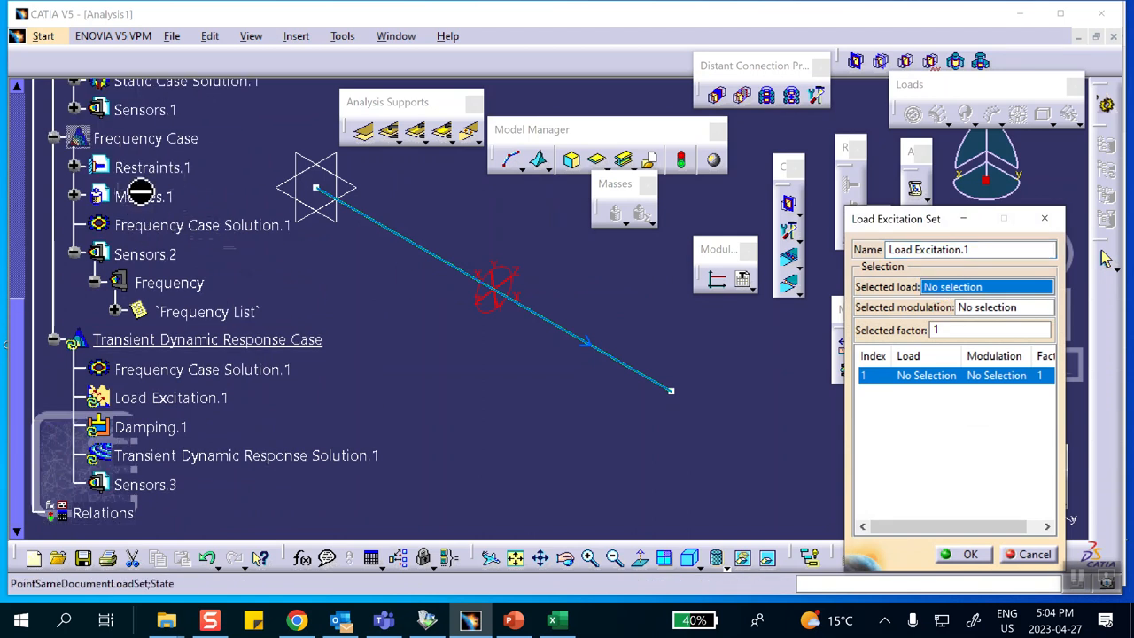
{"action": "scroll", "coordinate": [139, 190], "scroll_direction": "up", "scroll_amount": 1}
{"action": "left_click", "coordinate": [169, 151]}
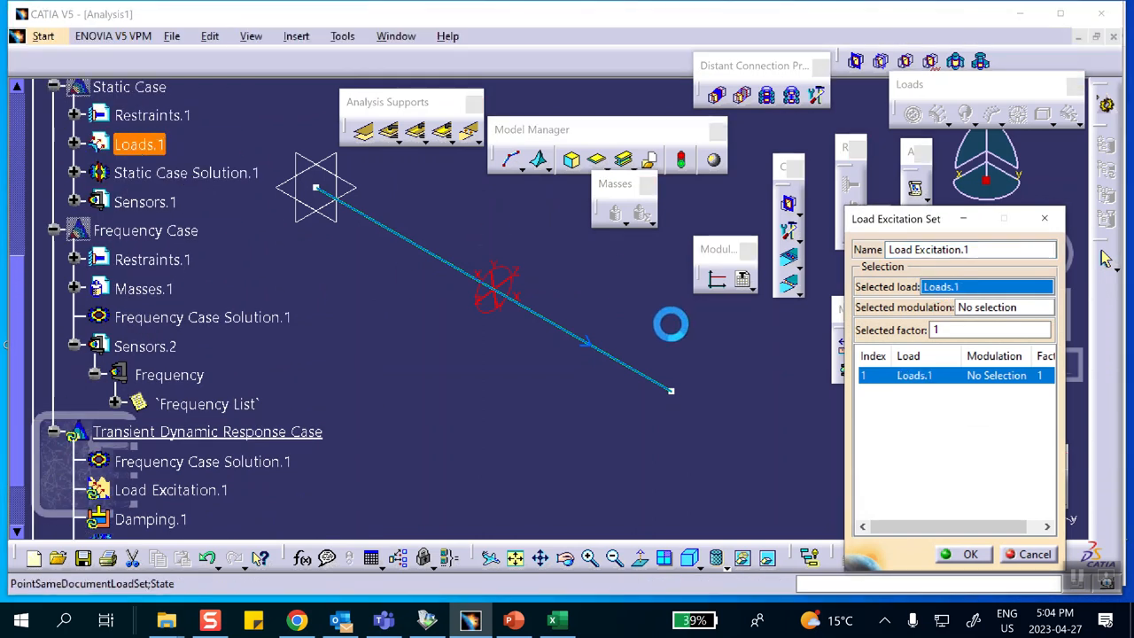
{"action": "left_click", "coordinate": [983, 307]}
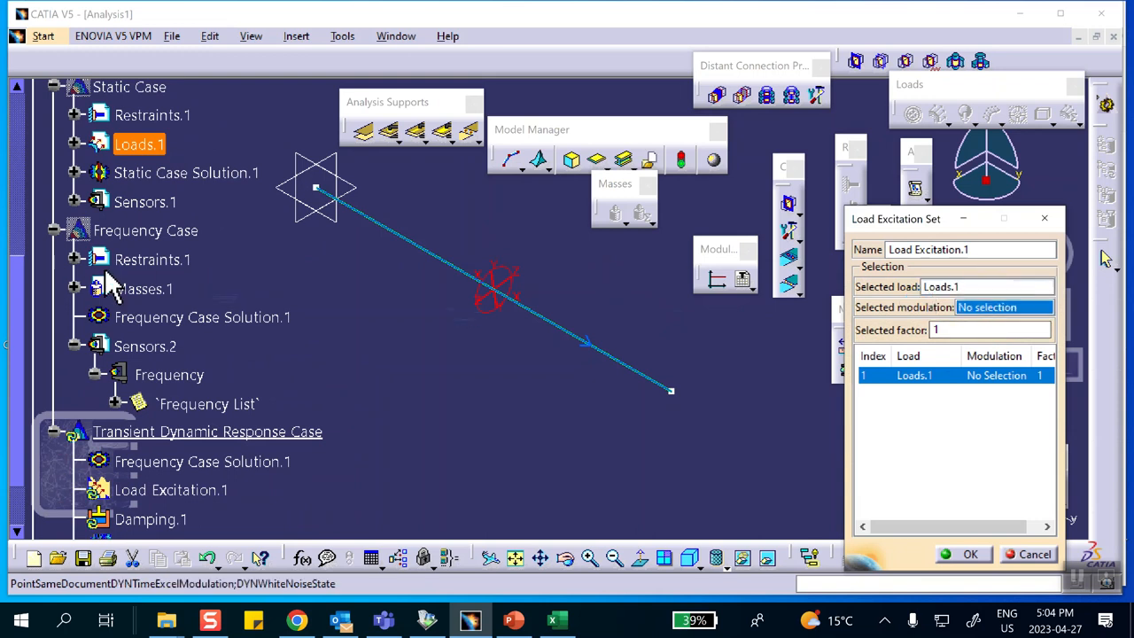
{"action": "scroll", "coordinate": [106, 278], "scroll_direction": "up", "scroll_amount": 2}
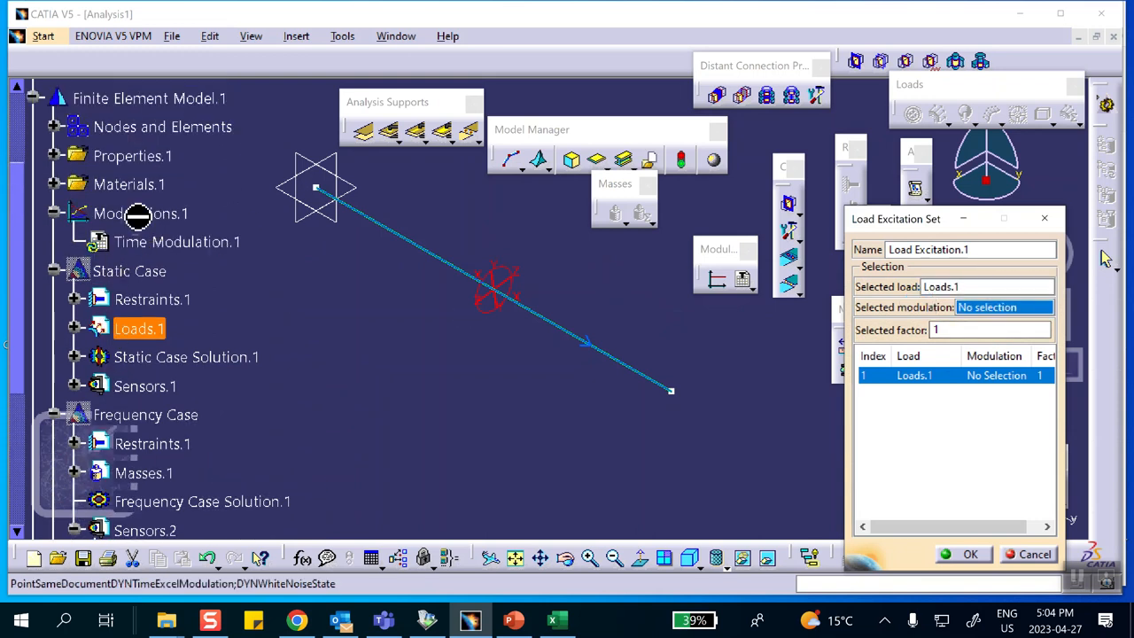
{"action": "left_click", "coordinate": [166, 243]}
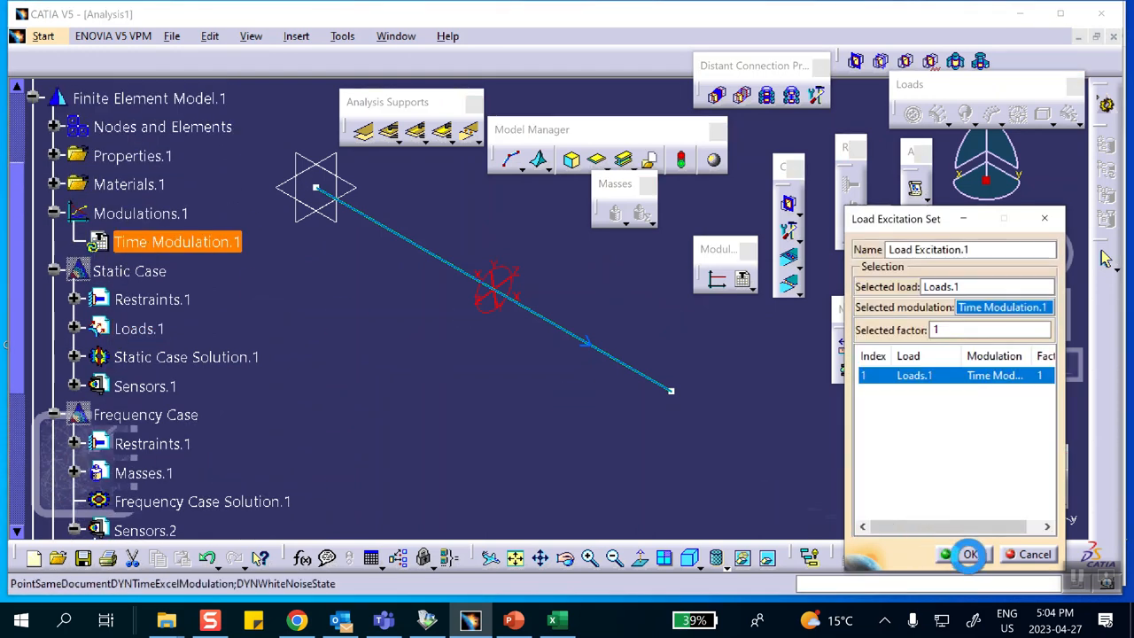
{"action": "left_click", "coordinate": [964, 554]}
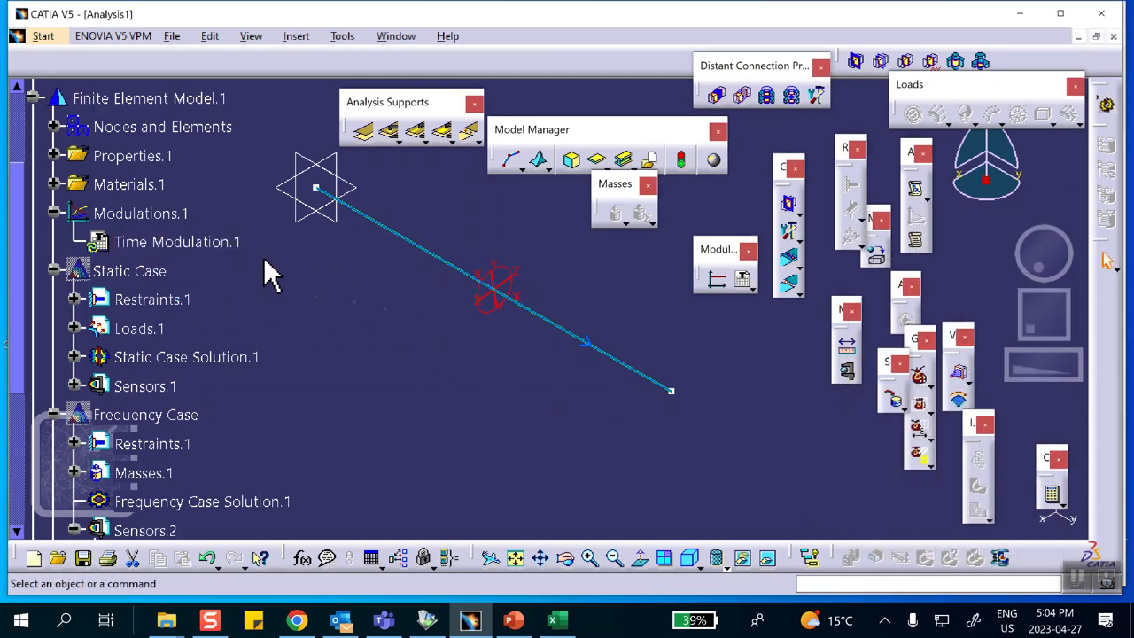
Generate a 2D display of Time Modulation.1 to inspect the force-time curve, and close the plot.
{"action": "right_click", "coordinate": [213, 246]}
{"action": "left_click", "coordinate": [285, 514]}
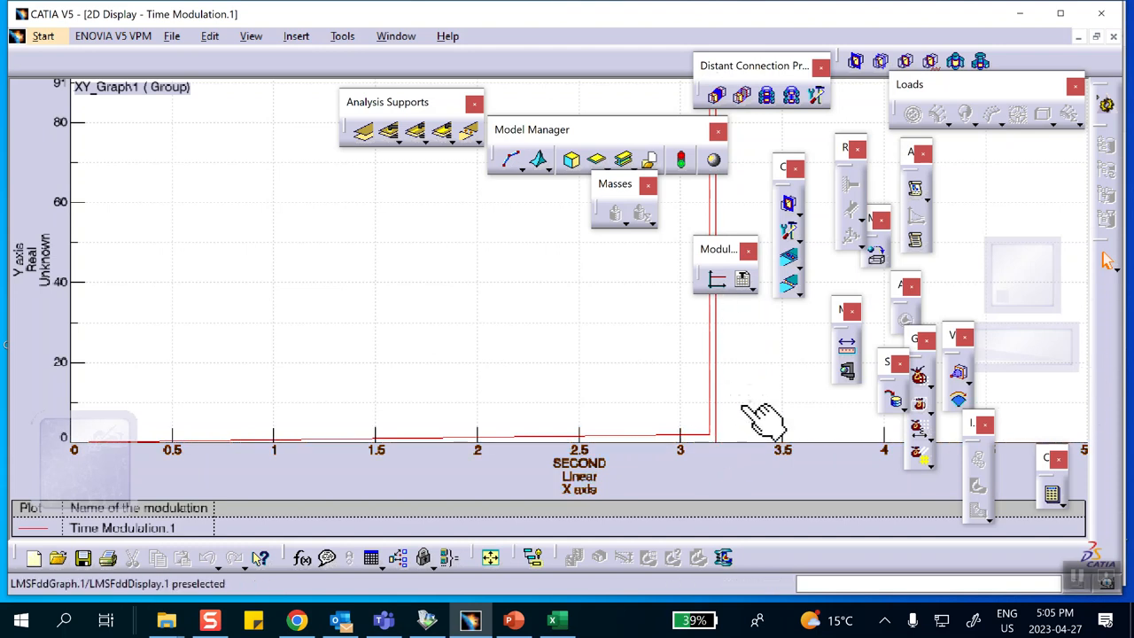
{"action": "left_click", "coordinate": [1114, 36]}
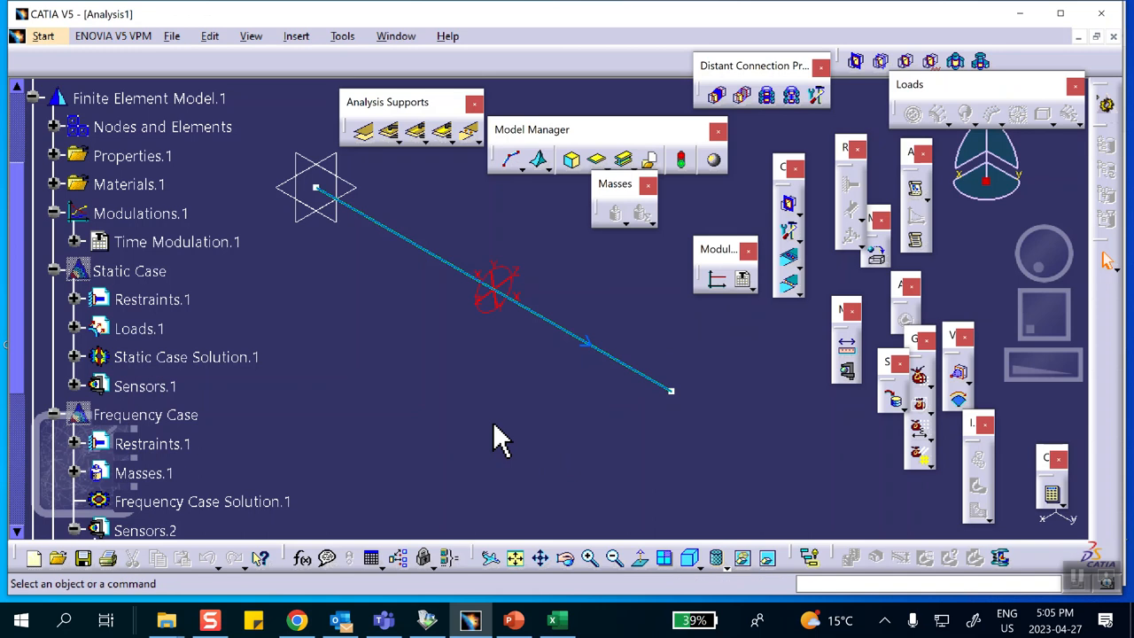
Compute the transient dynamic response case.
{"action": "scroll", "coordinate": [417, 419], "scroll_direction": "down", "scroll_amount": 3}
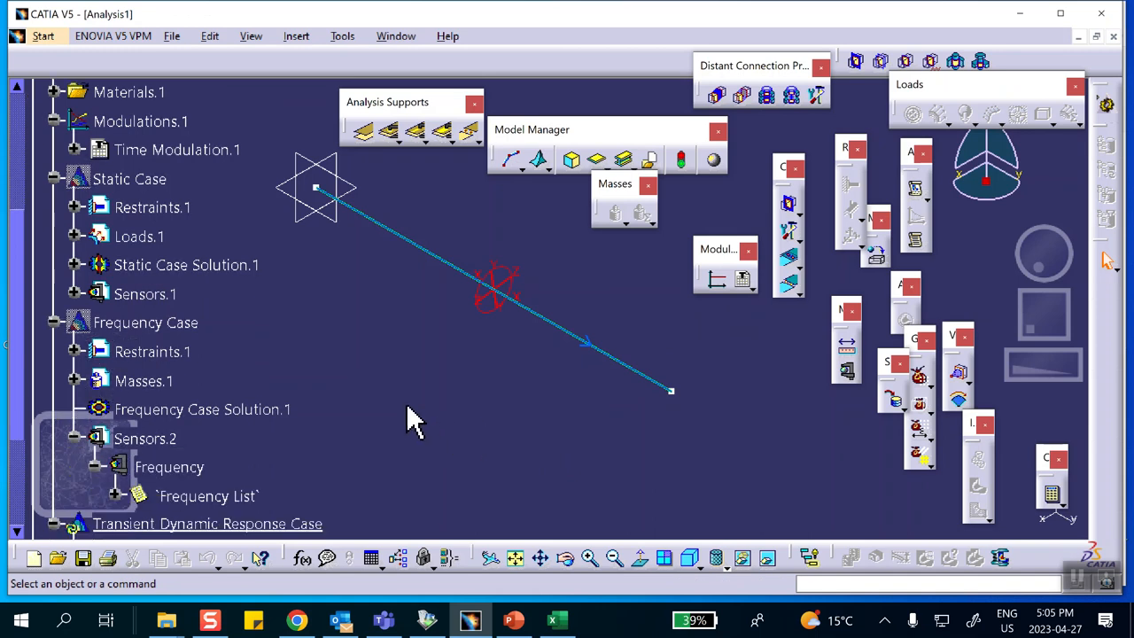
{"action": "scroll", "coordinate": [401, 414], "scroll_direction": "down", "scroll_amount": 2}
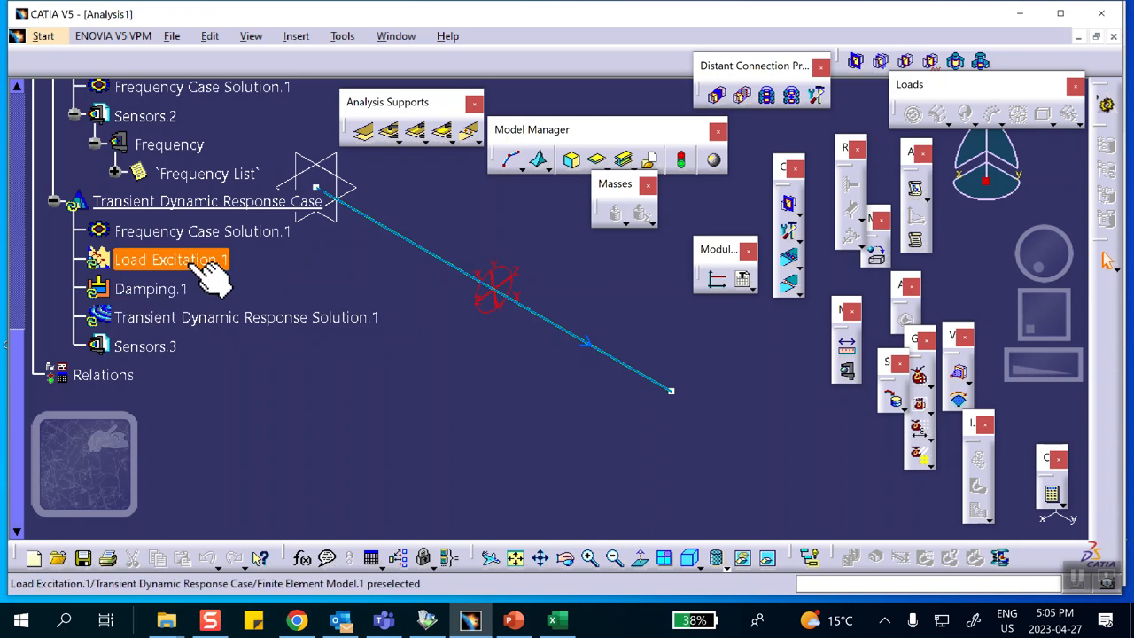
{"action": "right_click", "coordinate": [256, 321]}
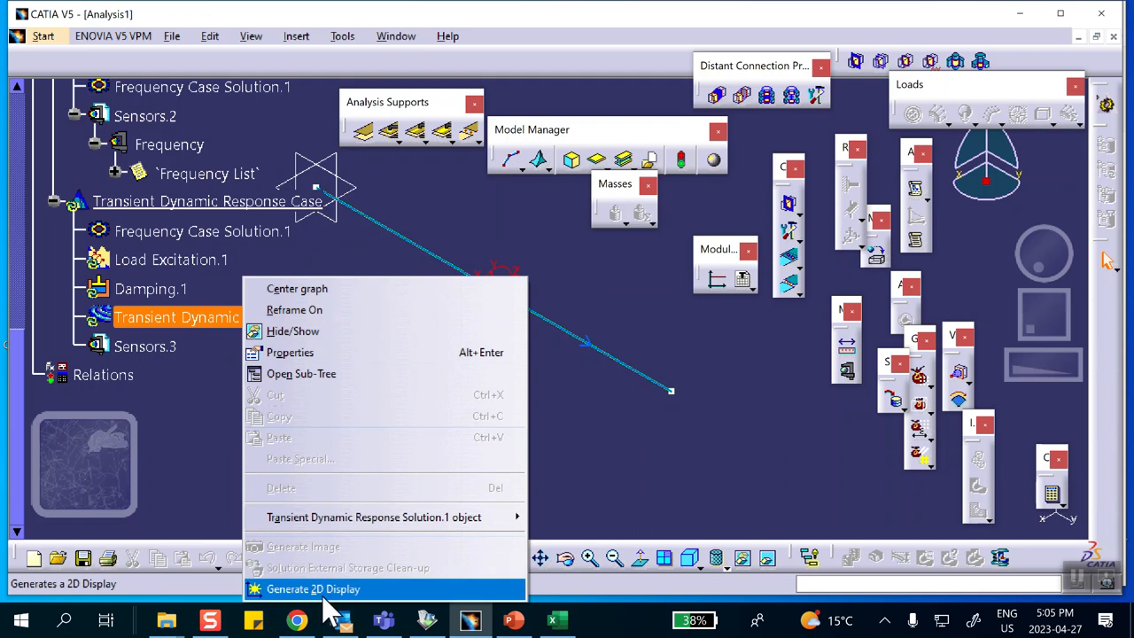
{"action": "left_click", "coordinate": [609, 477]}
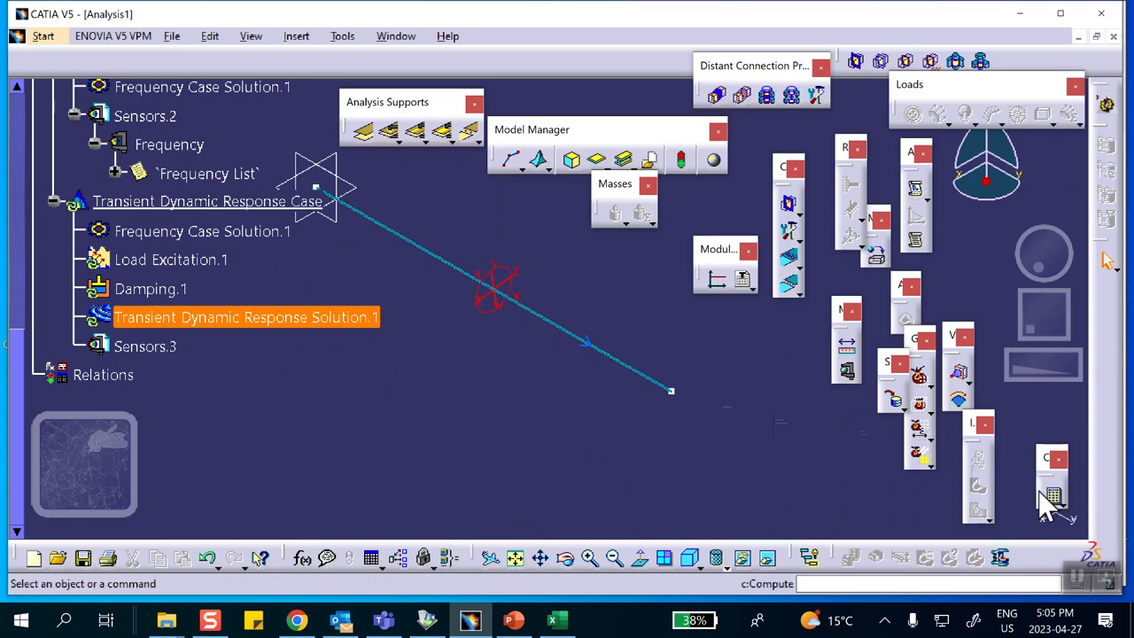
{"action": "left_click_drag", "start_coordinate": [1043, 457], "coordinate": [1023, 439]}
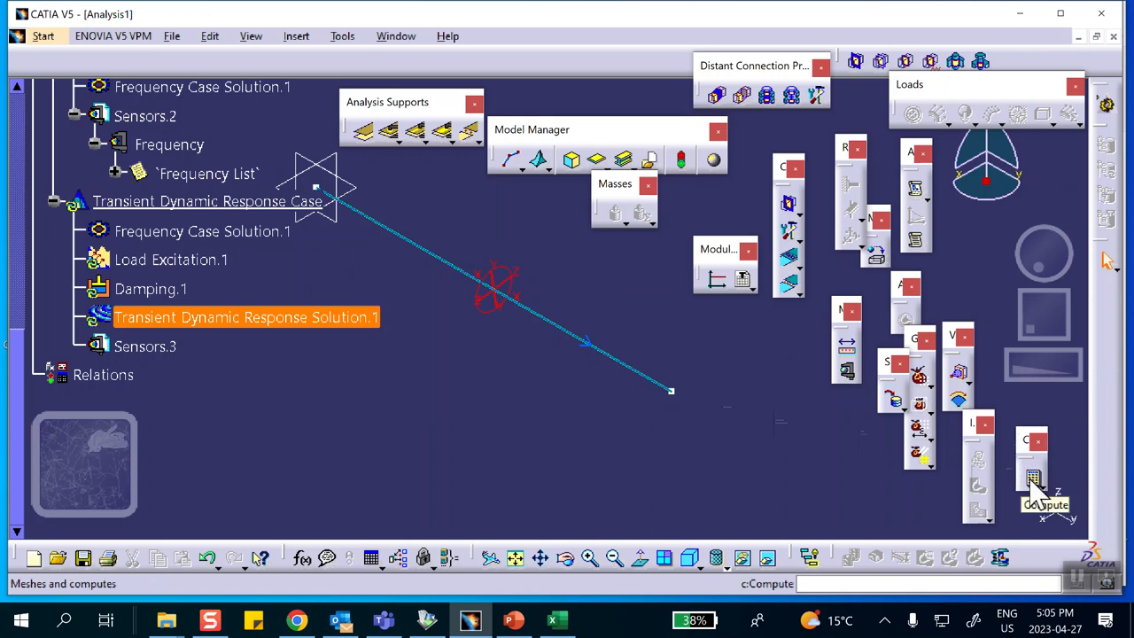
{"action": "left_click", "coordinate": [1033, 483]}
{"action": "left_click", "coordinate": [936, 326]}
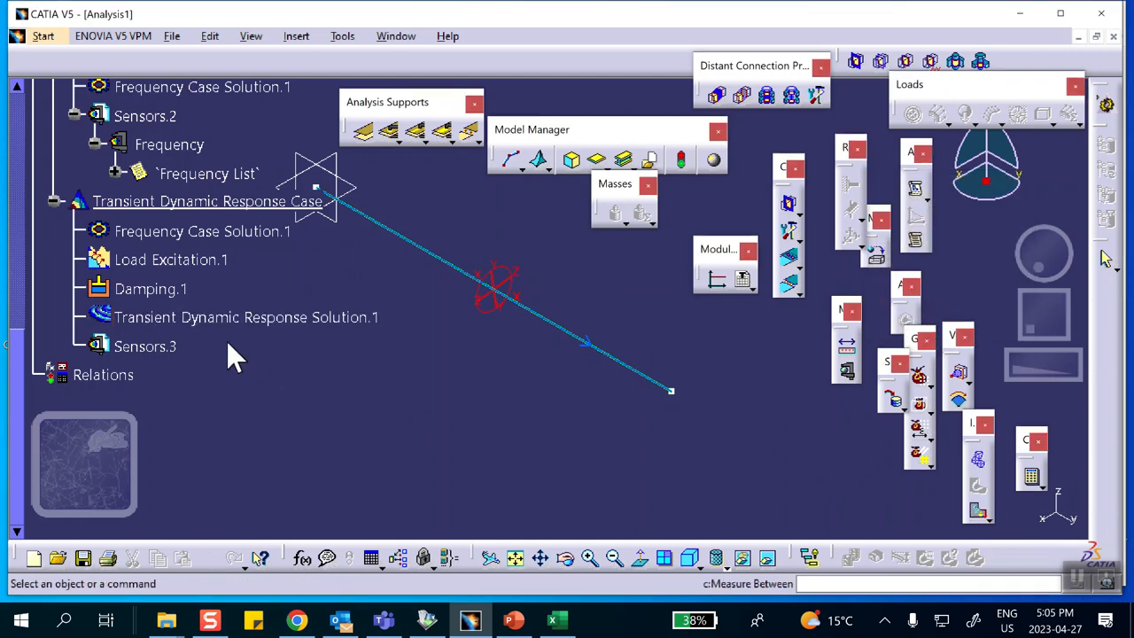
Generate a 2D display of Transient Dynamic Response Solution.1 with results in absolute axis and a layout of 2 graphs.
{"action": "right_click", "coordinate": [223, 317]}
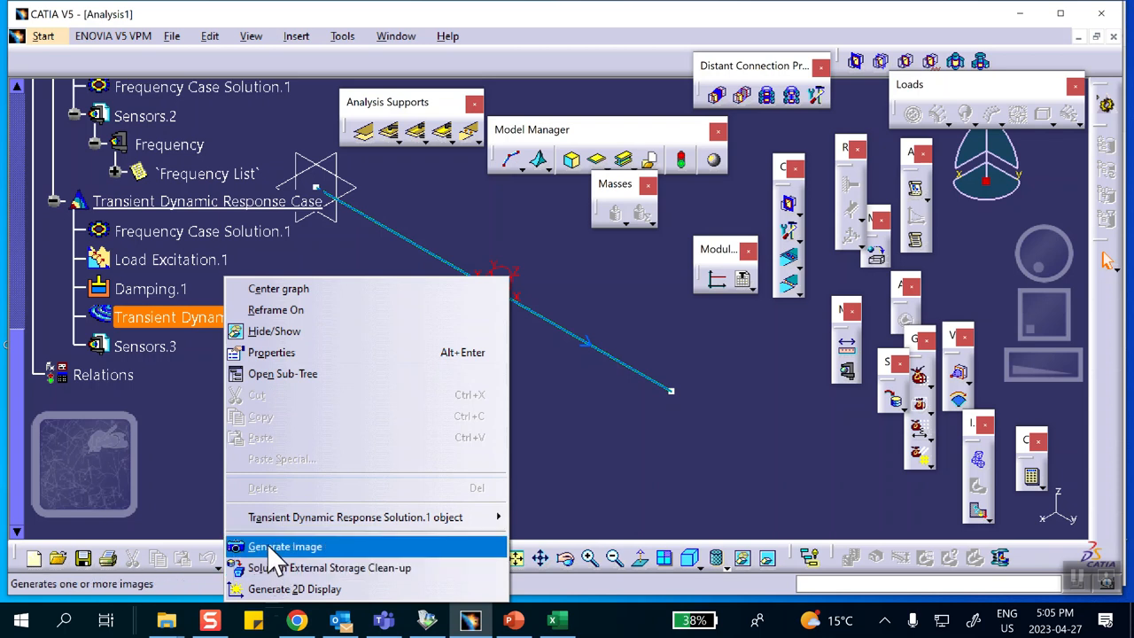
{"action": "left_click", "coordinate": [295, 590]}
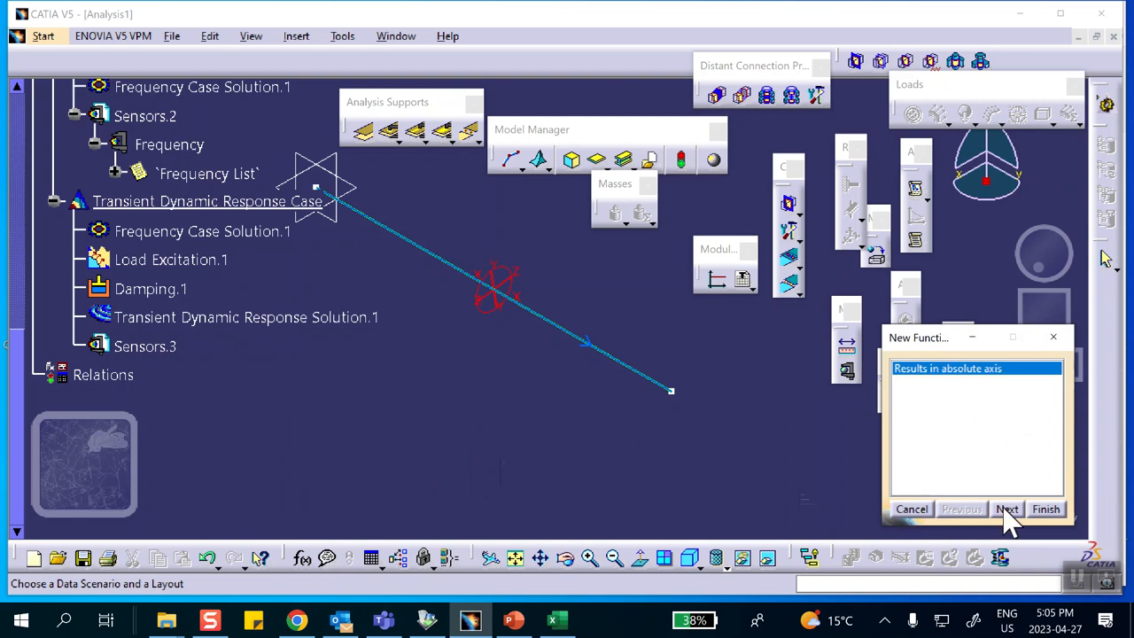
{"action": "left_click", "coordinate": [1007, 509]}
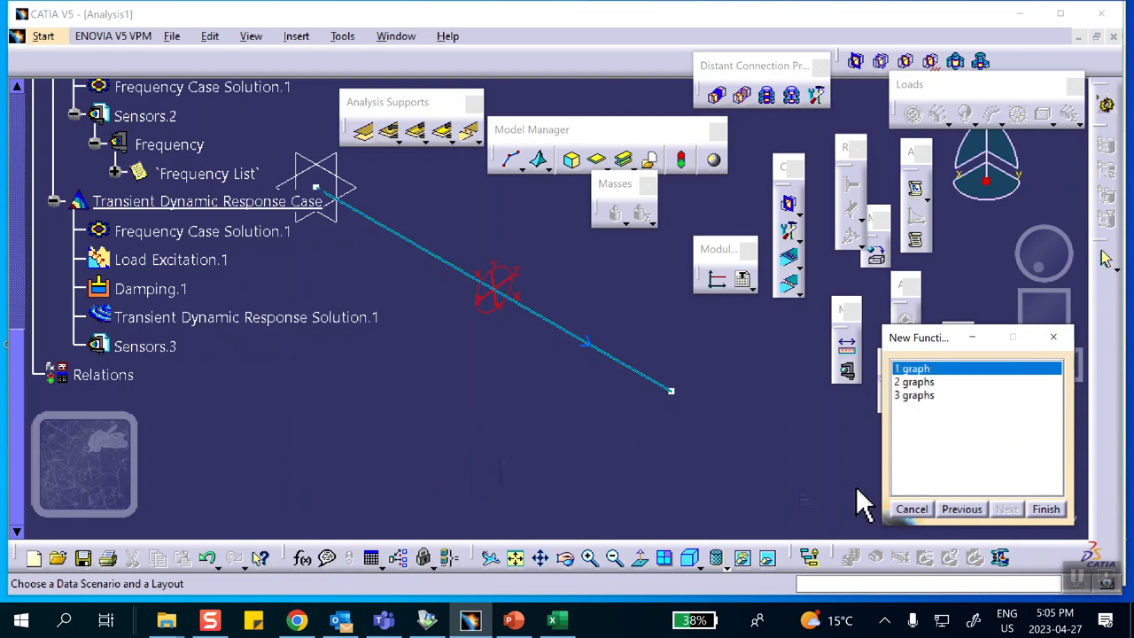
{"action": "left_click", "coordinate": [924, 382]}
{"action": "left_click", "coordinate": [919, 368]}
{"action": "left_click", "coordinate": [917, 382]}
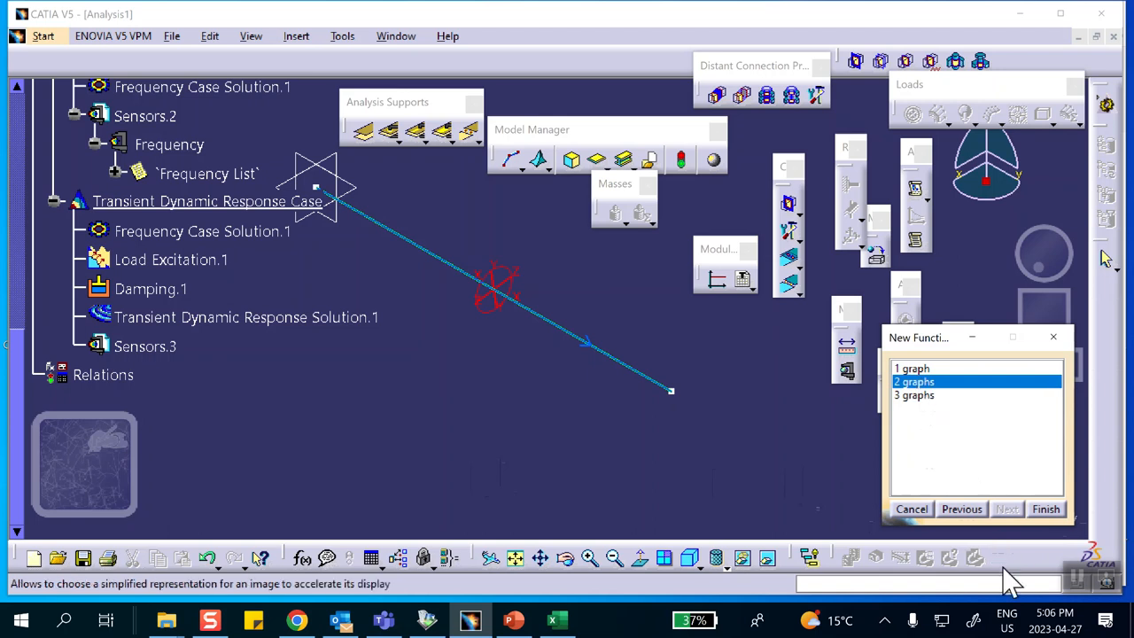
{"action": "left_click", "coordinate": [1045, 510]}
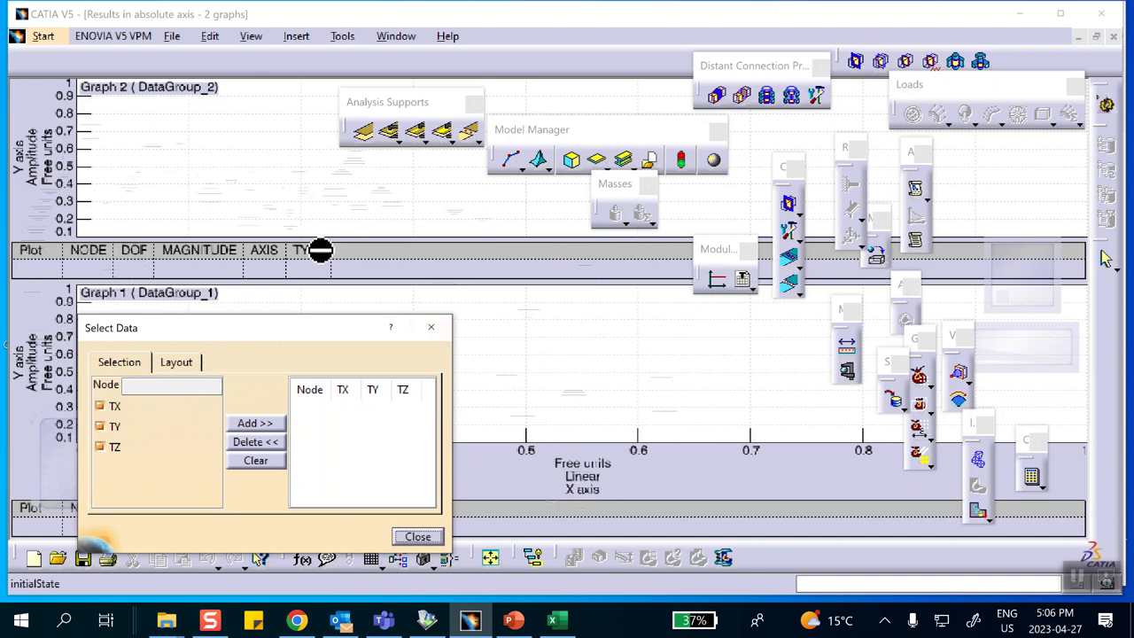
In the Analysis1 window, hide the line geometry covering the connection mesh and select its lower end node for the graph data.
{"action": "left_click", "coordinate": [1086, 53]}
{"action": "left_click", "coordinate": [1079, 38]}
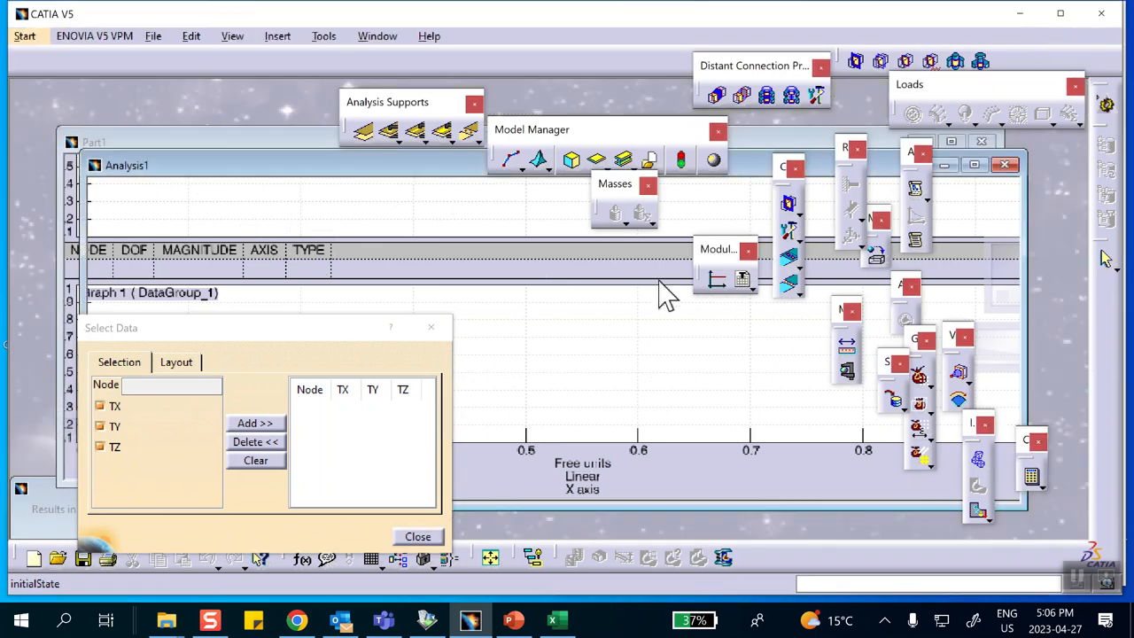
{"action": "middle_click_drag", "start_coordinate": [536, 306], "coordinate": [540, 236]}
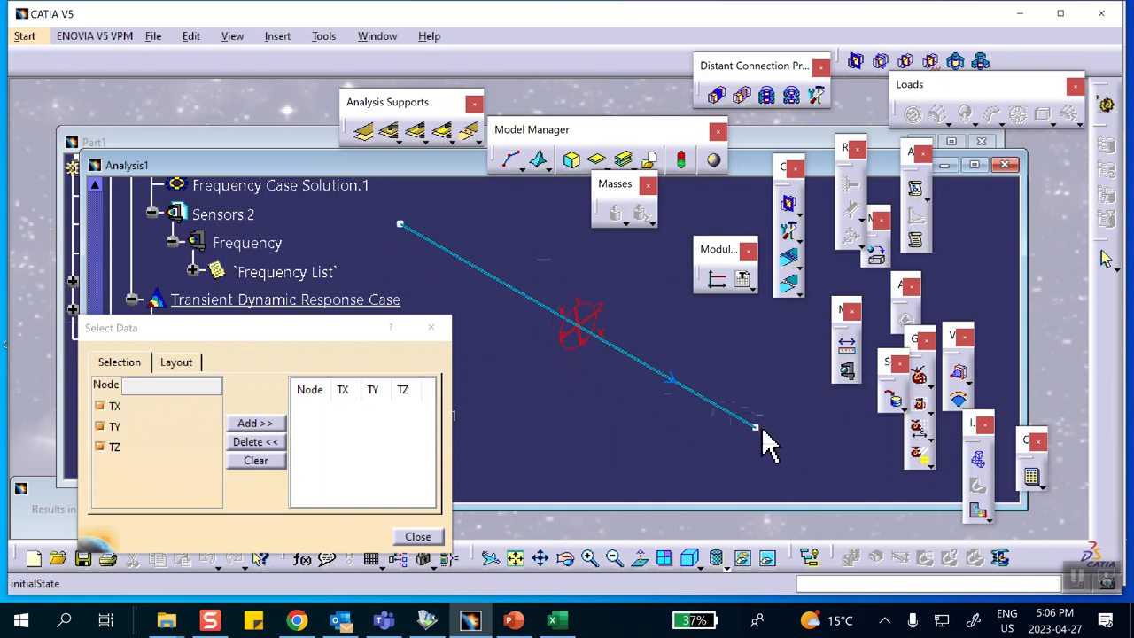
{"action": "right_click", "coordinate": [725, 412]}
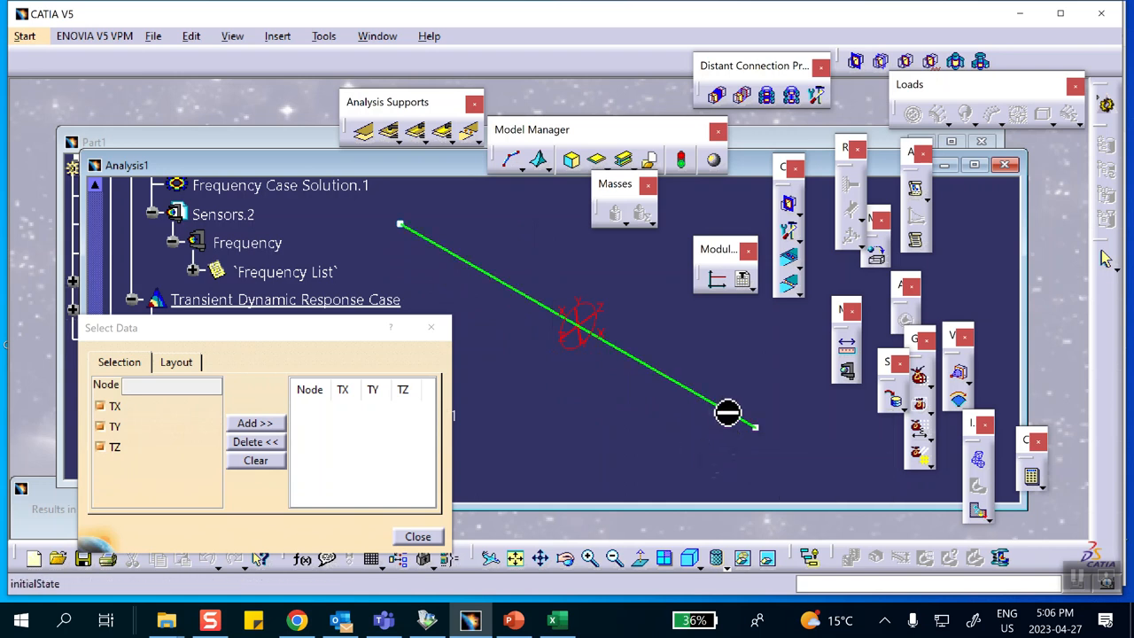
{"action": "right_click", "coordinate": [707, 413]}
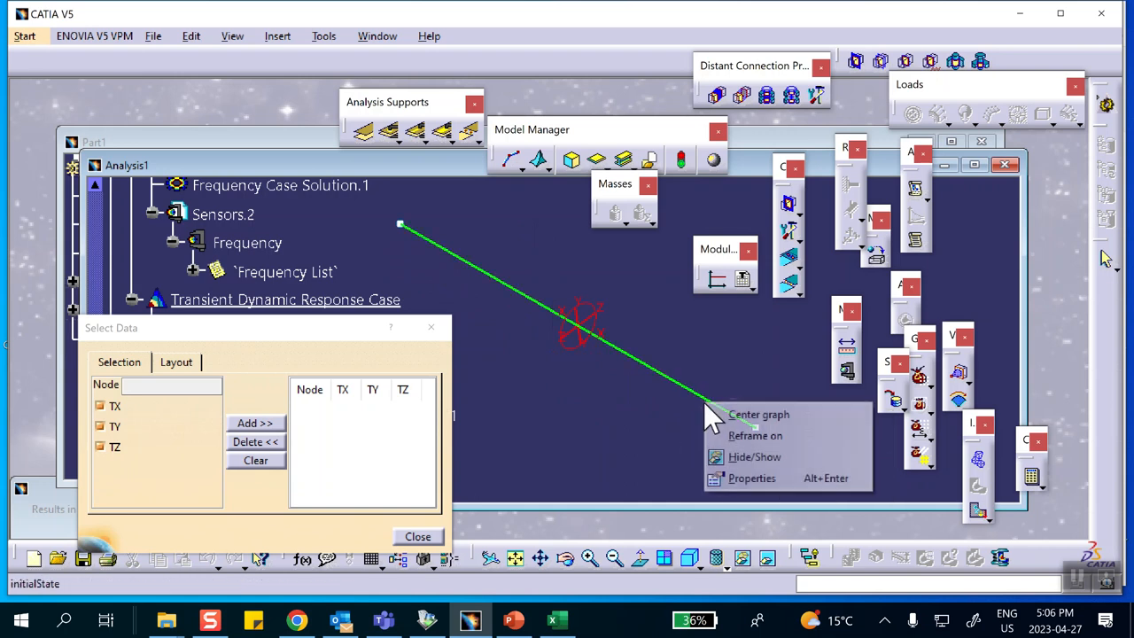
{"action": "left_click", "coordinate": [726, 458]}
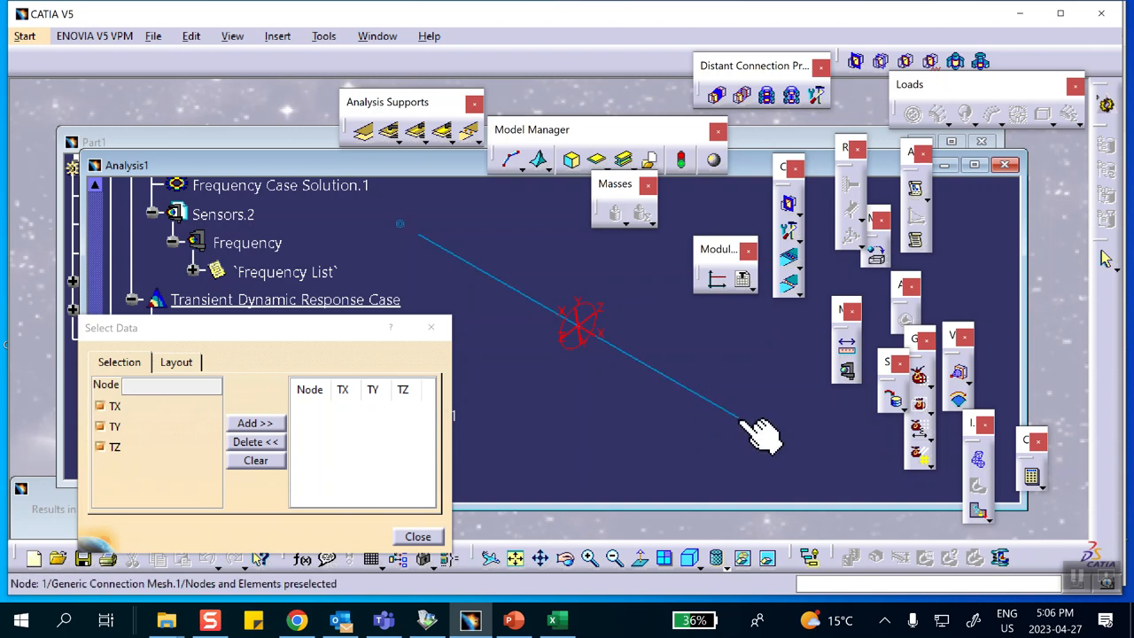
{"action": "left_click", "coordinate": [752, 427]}
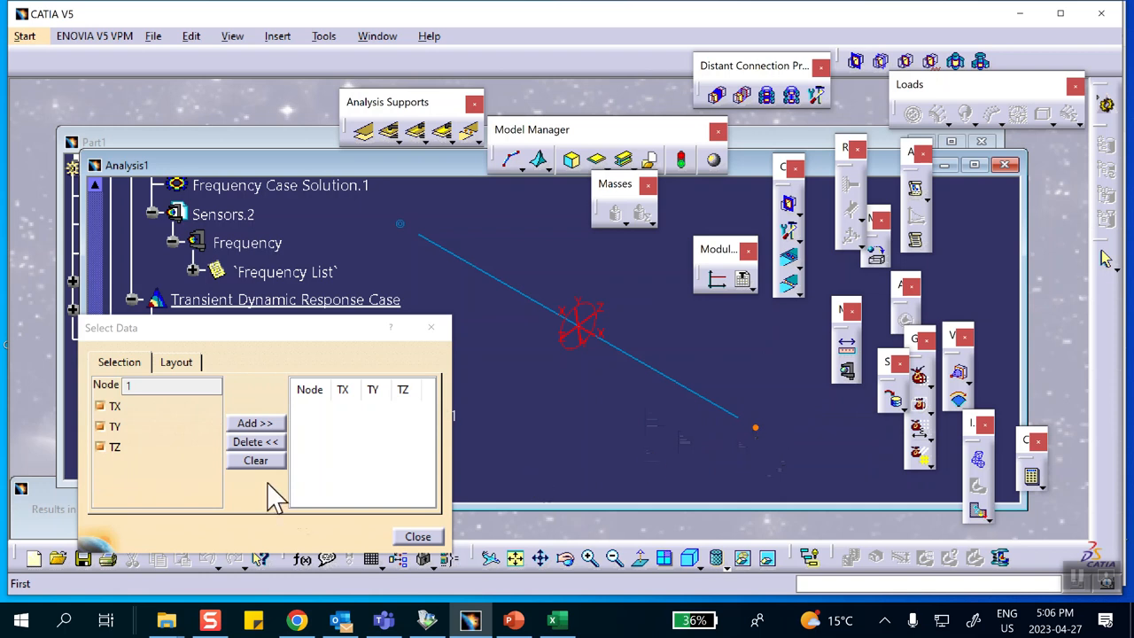
Add the selected node's TX, TY and TZ components to the graph data, check the graph layout, and close the data selection.
{"action": "left_click", "coordinate": [245, 423]}
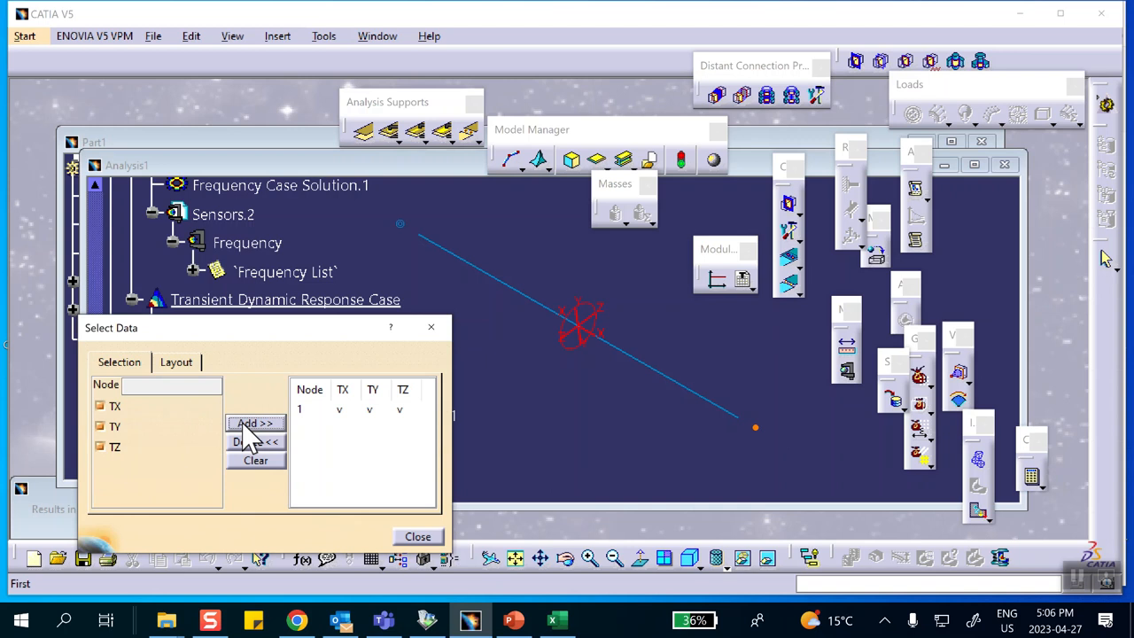
{"action": "left_click", "coordinate": [183, 365]}
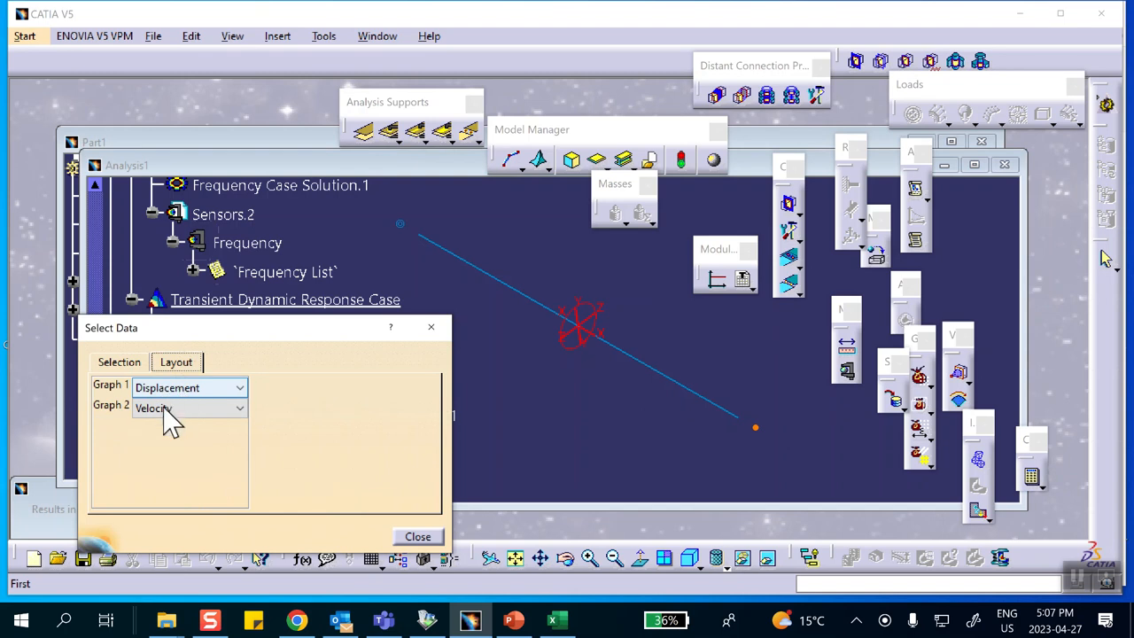
{"action": "left_click", "coordinate": [418, 537]}
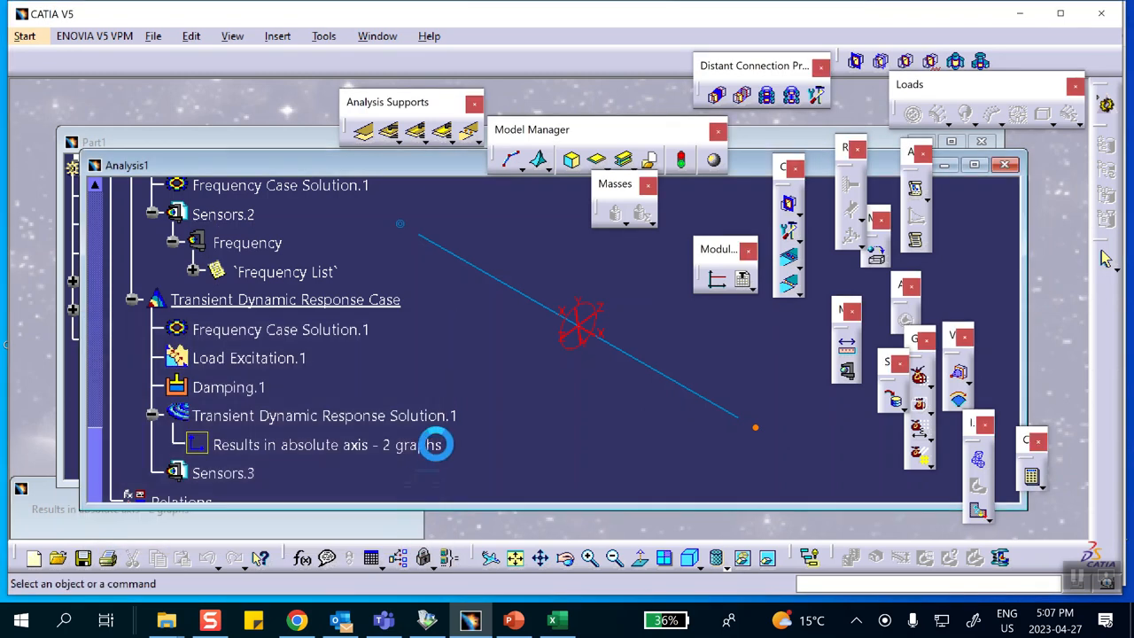
Open the options of the absolute-axis 2-graph results, maximize the plot window, and close the data selection and image editing dialogs.
{"action": "right_click", "coordinate": [341, 446]}
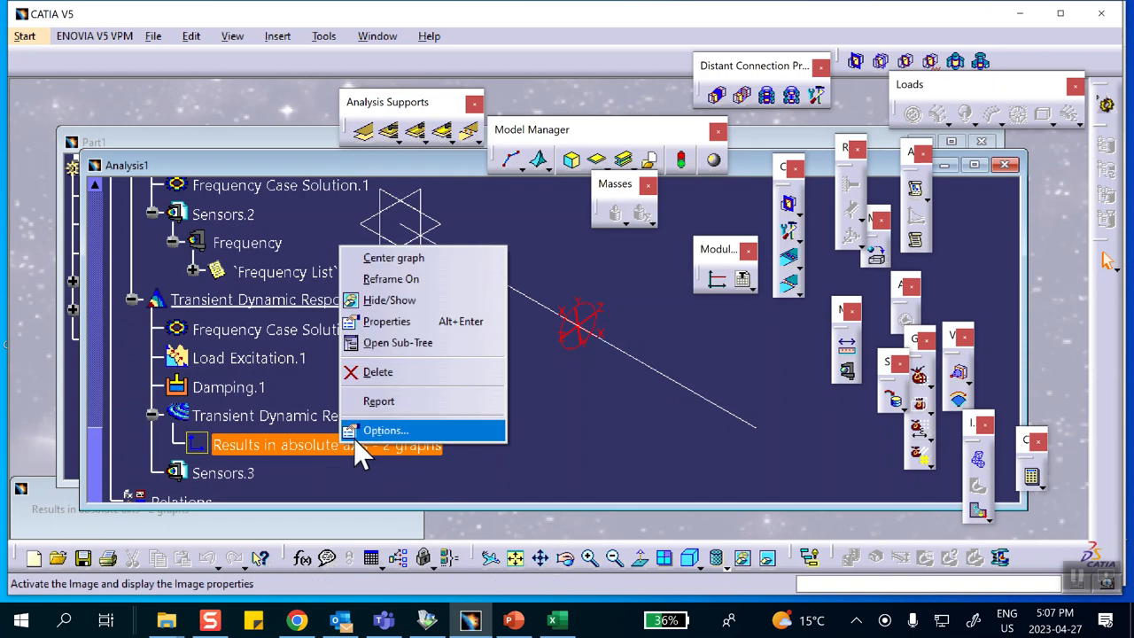
{"action": "left_click", "coordinate": [356, 437]}
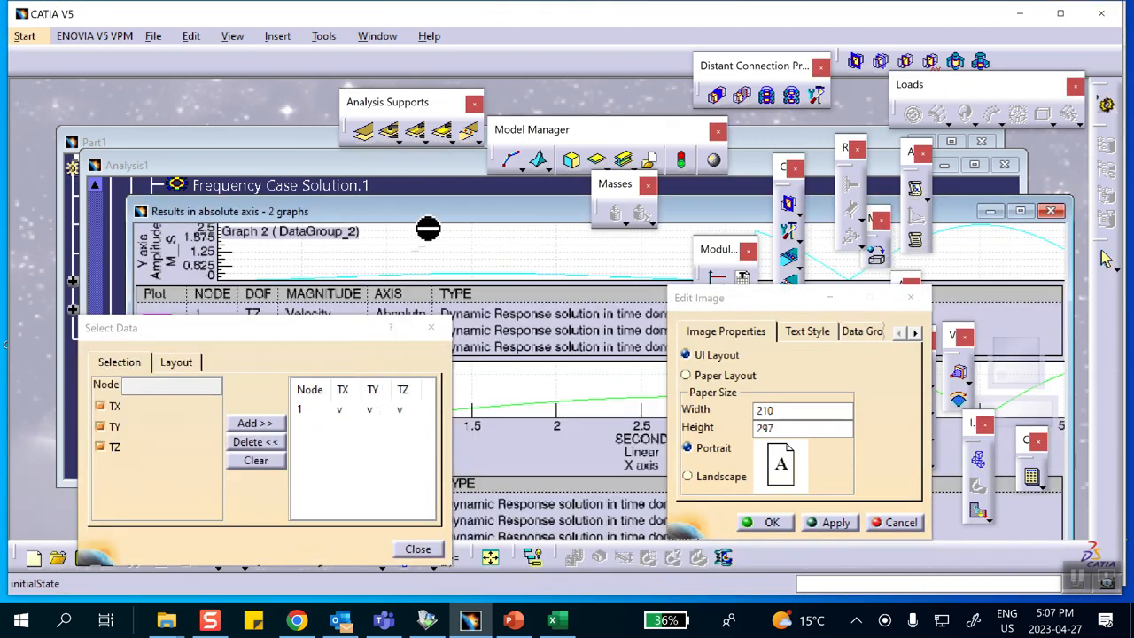
{"action": "left_click", "coordinate": [1021, 212]}
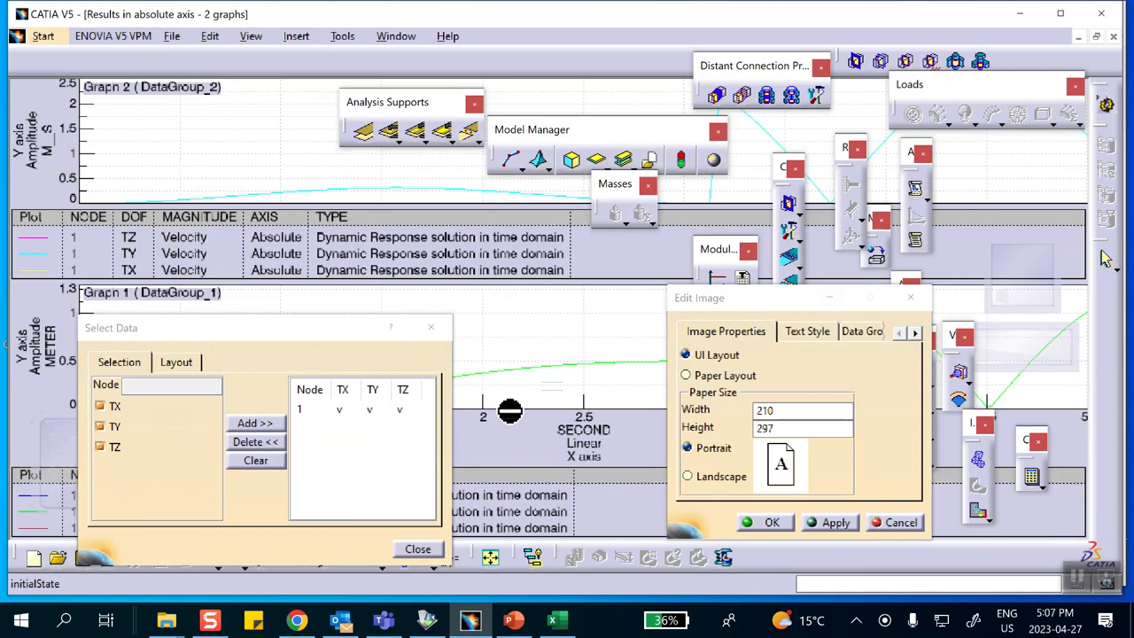
{"action": "left_click", "coordinate": [419, 551]}
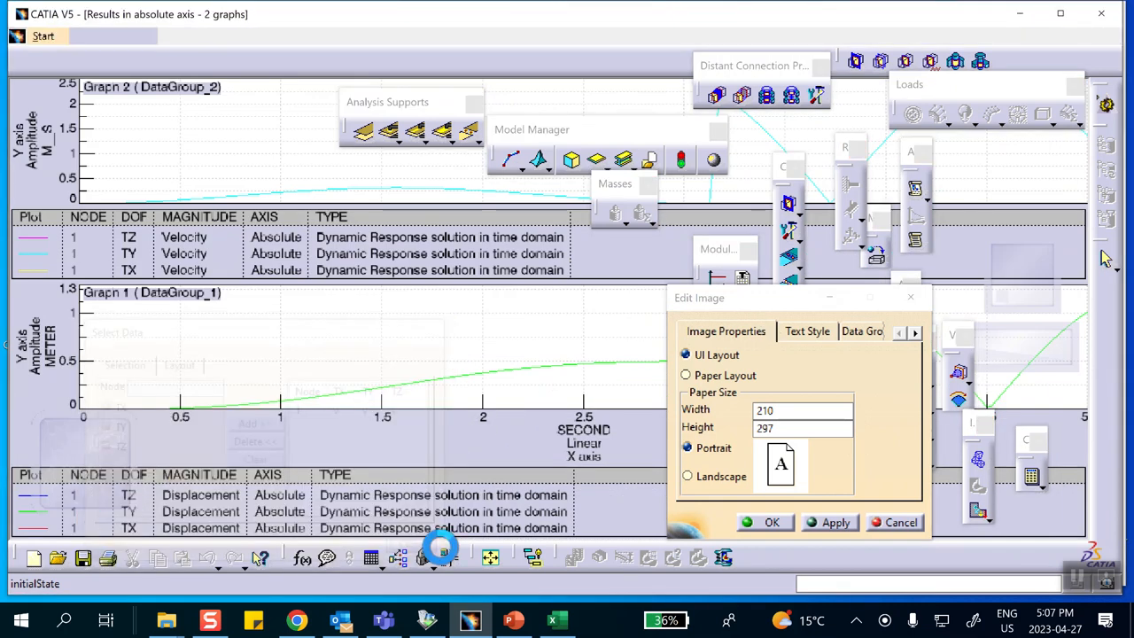
{"action": "left_click", "coordinate": [751, 523]}
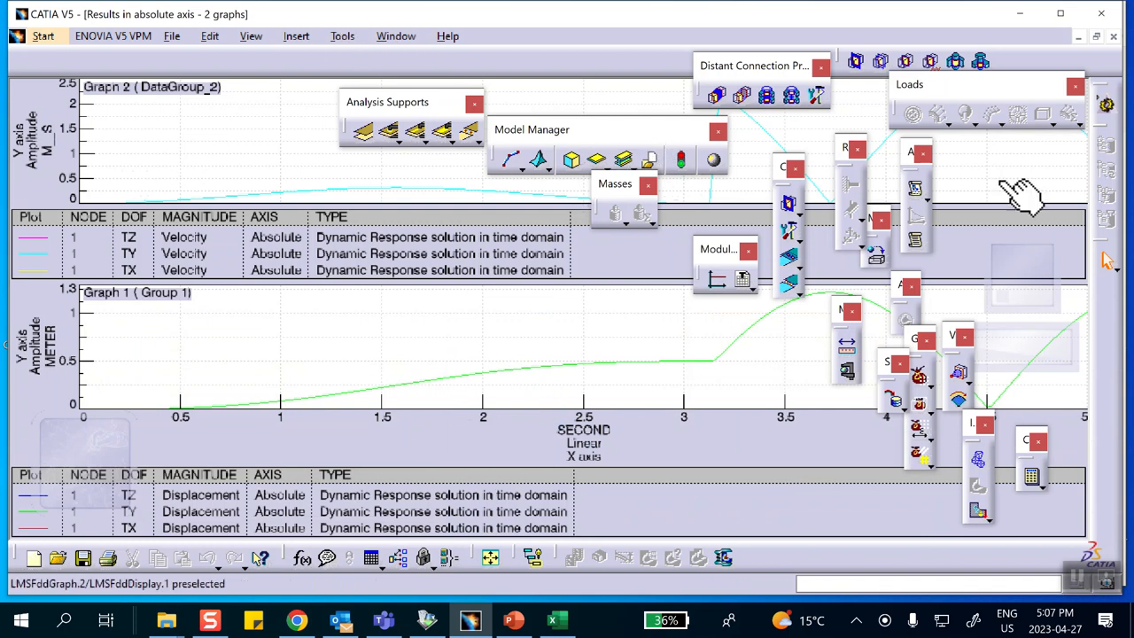
Restore the default position of all toolbars and close the floating ENOVIA V5 VPM Navigator toolbar.
{"action": "left_click", "coordinate": [340, 36]}
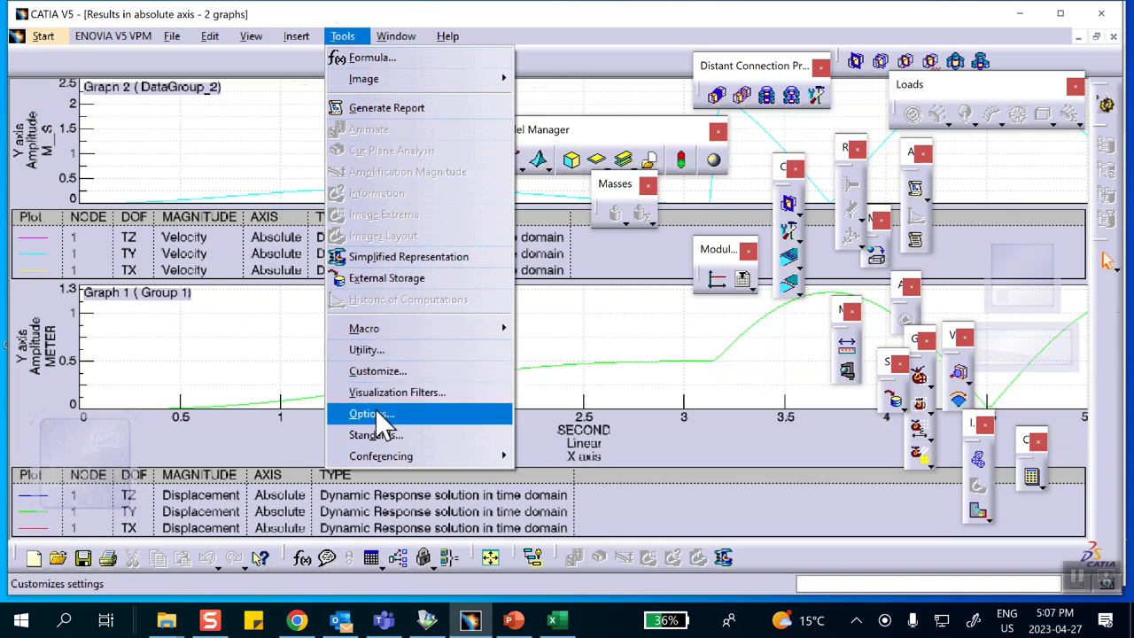
{"action": "left_click", "coordinate": [376, 384]}
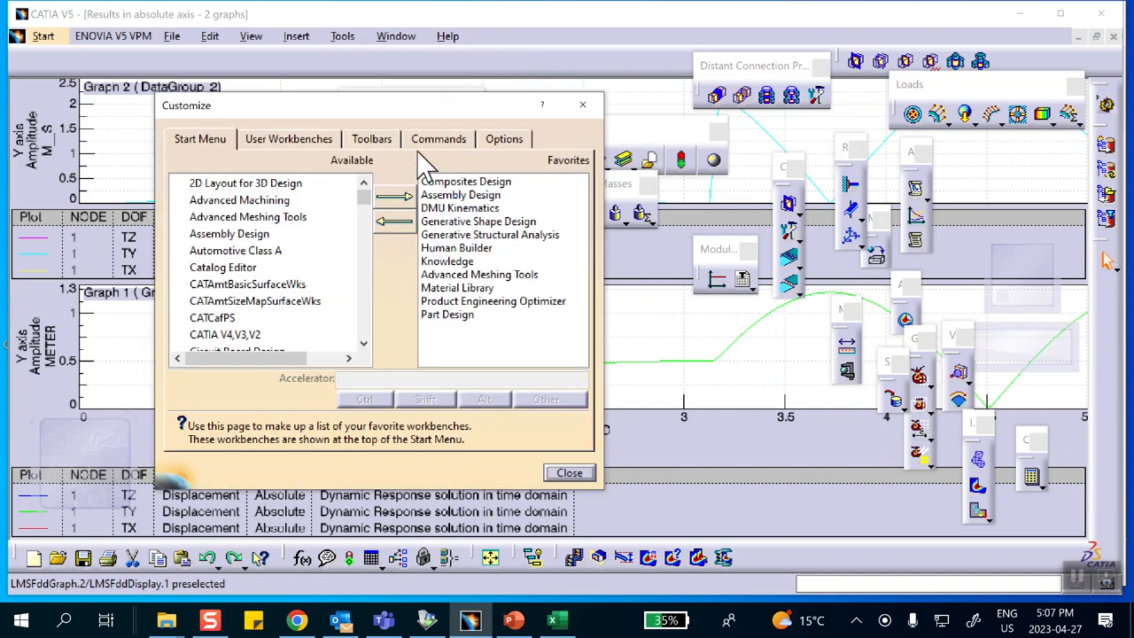
{"action": "left_click", "coordinate": [372, 142]}
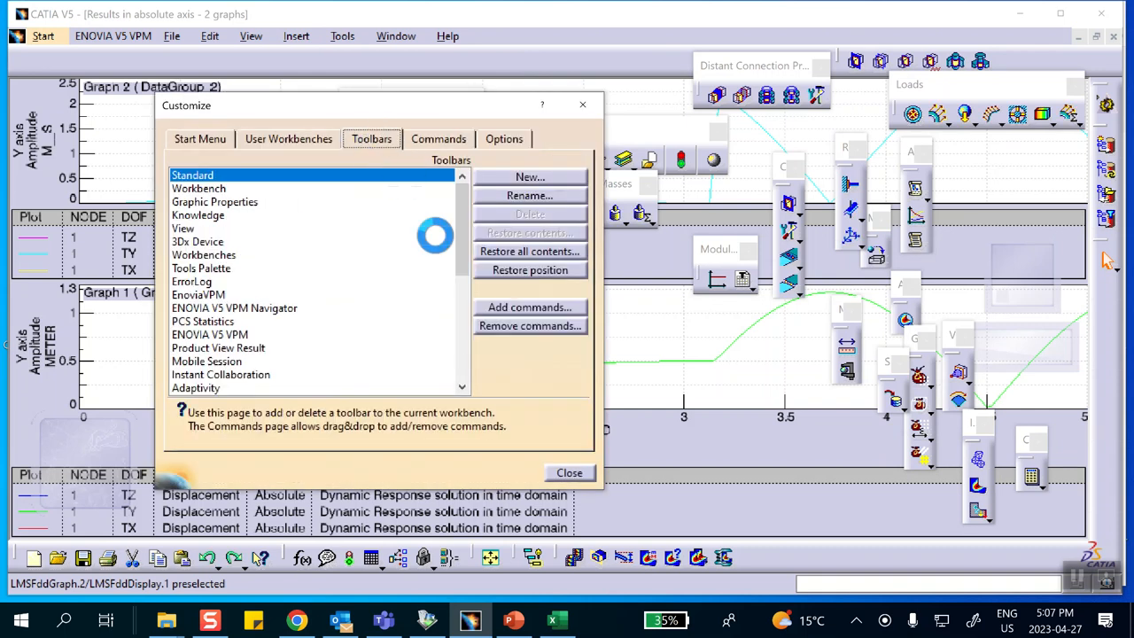
{"action": "left_click", "coordinate": [516, 271]}
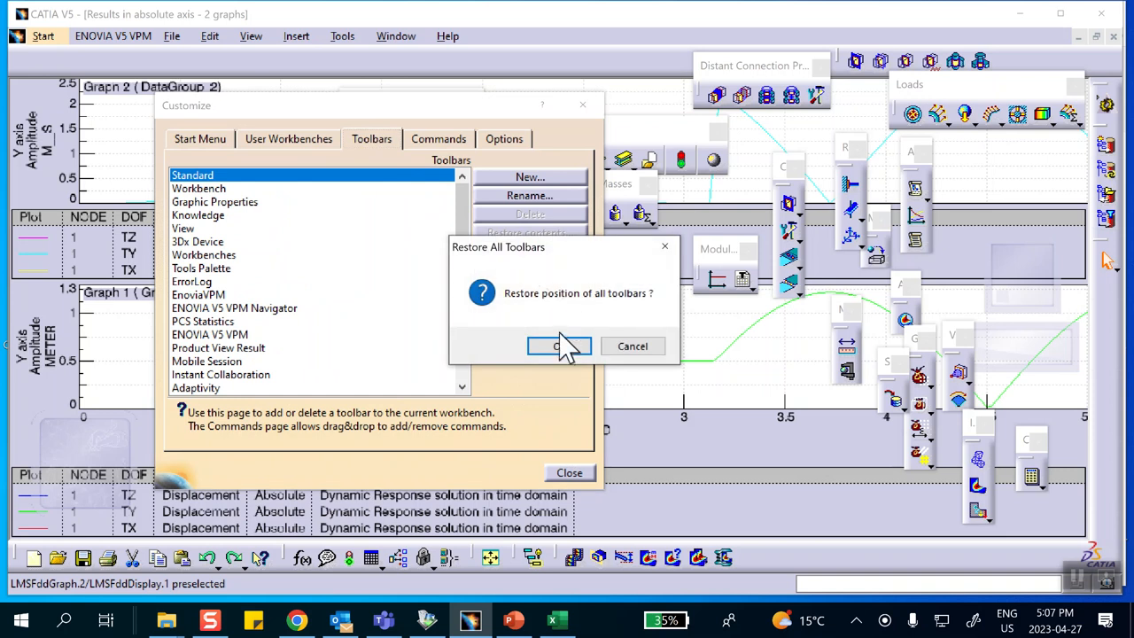
{"action": "left_click", "coordinate": [560, 347]}
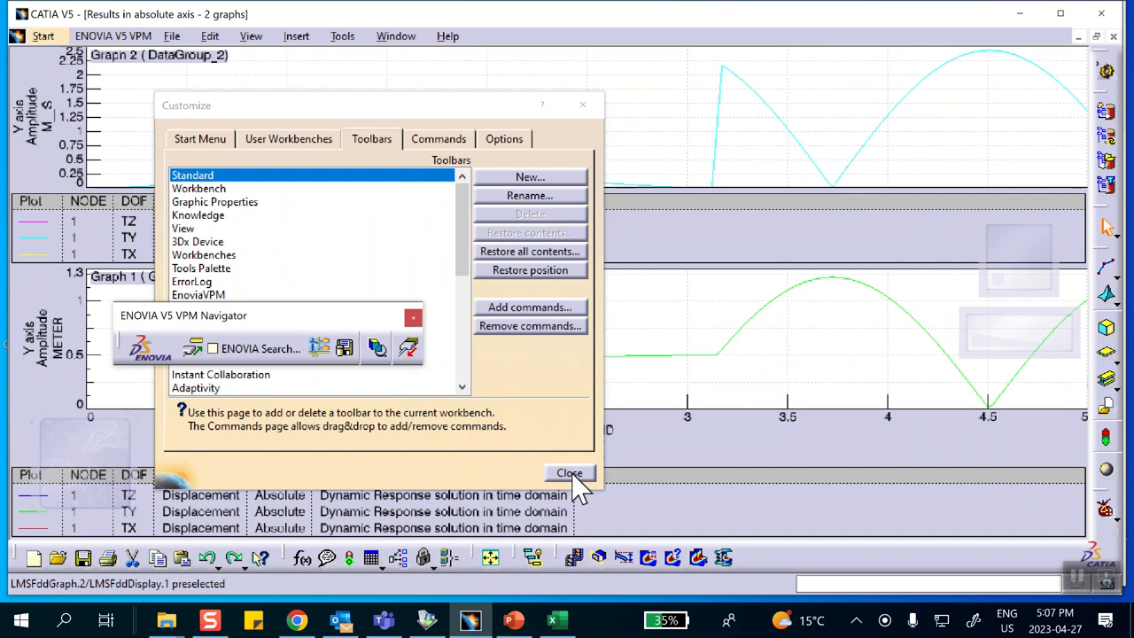
{"action": "left_click", "coordinate": [570, 474]}
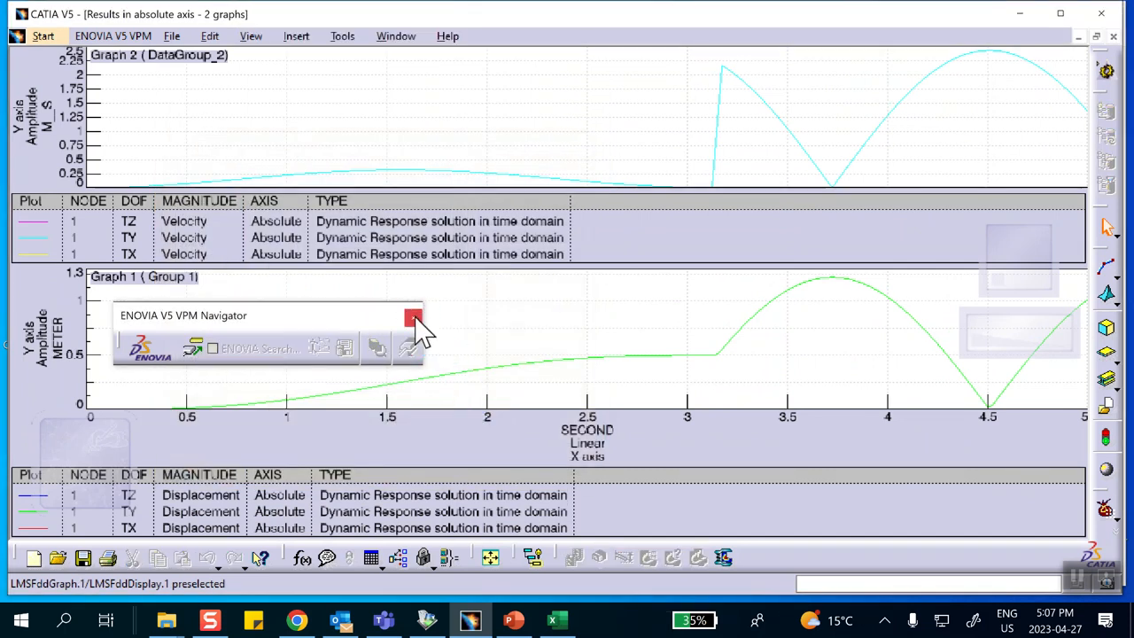
{"action": "left_click", "coordinate": [413, 317]}
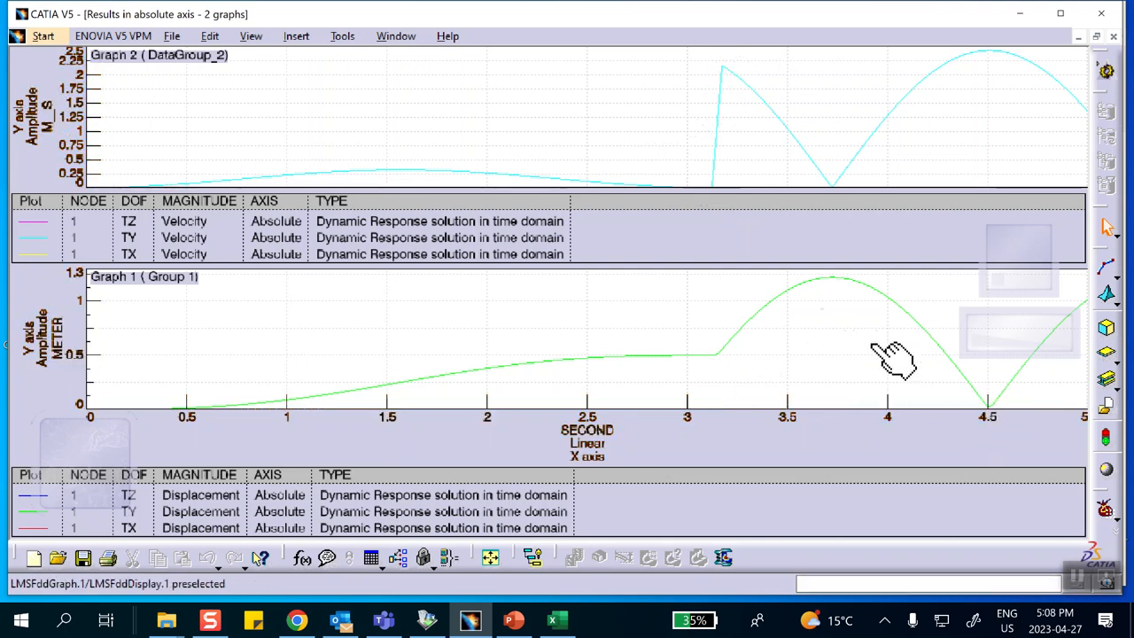
Set the Y-axis format to Real on both the displacement graph and the velocity graph.
{"action": "right_click", "coordinate": [44, 338]}
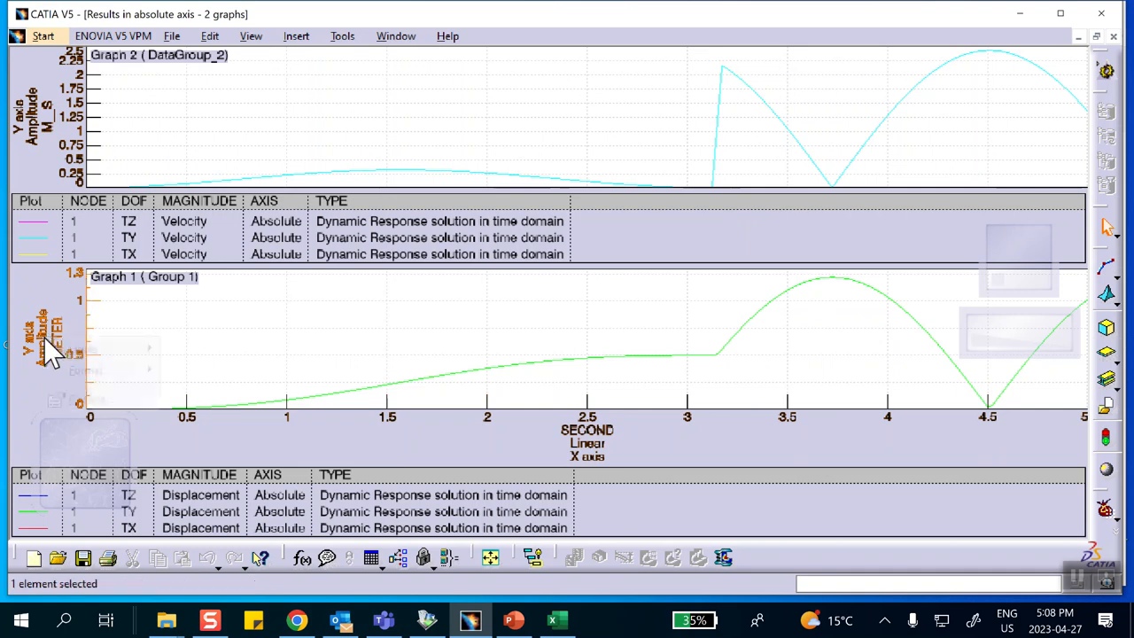
{"action": "mouse_move", "coordinate": [88, 371]}
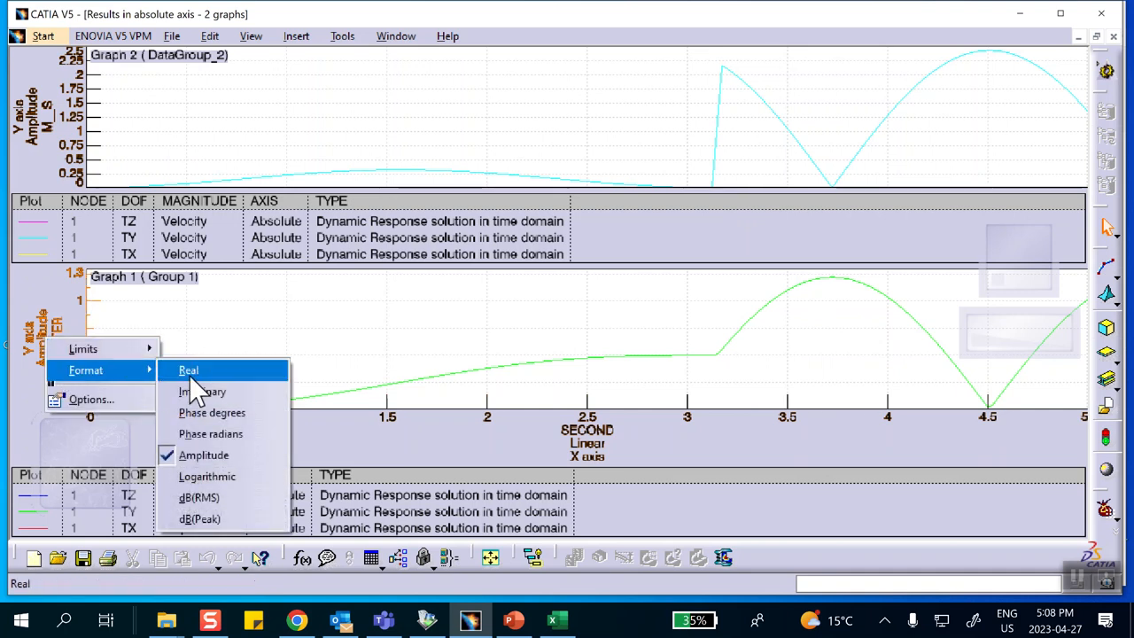
{"action": "left_click", "coordinate": [172, 372]}
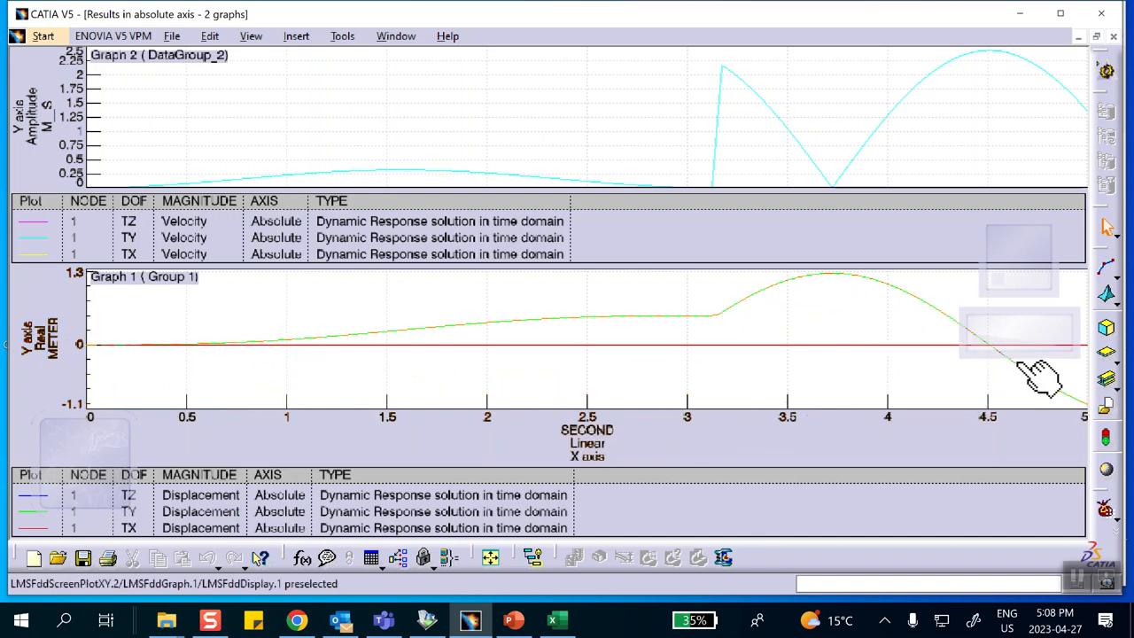
{"action": "right_click", "coordinate": [38, 116]}
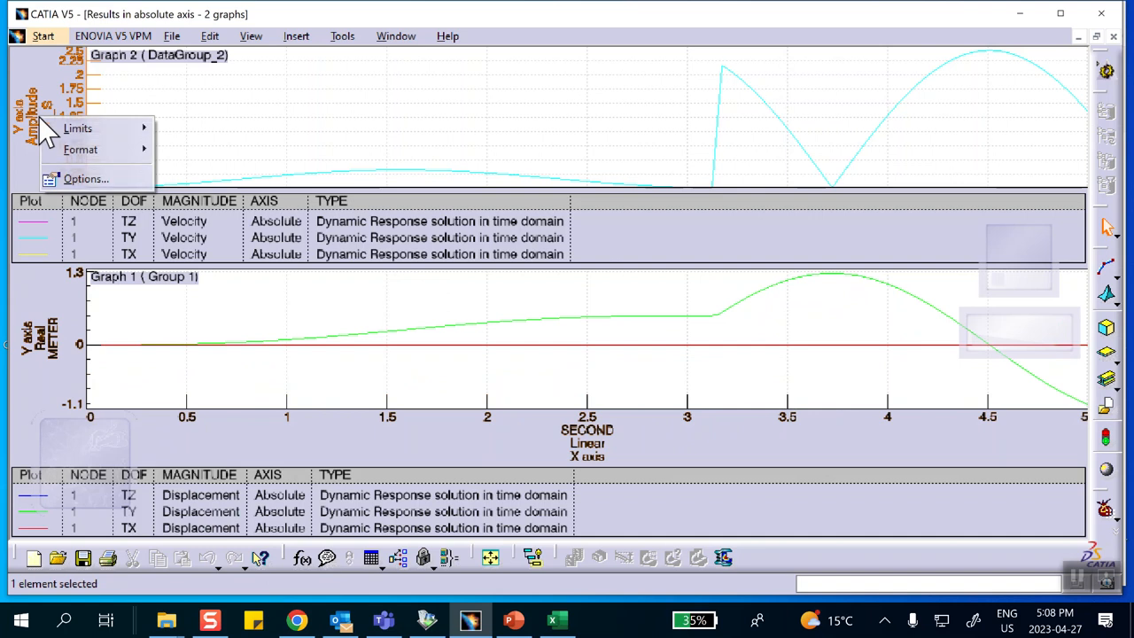
{"action": "mouse_move", "coordinate": [53, 144]}
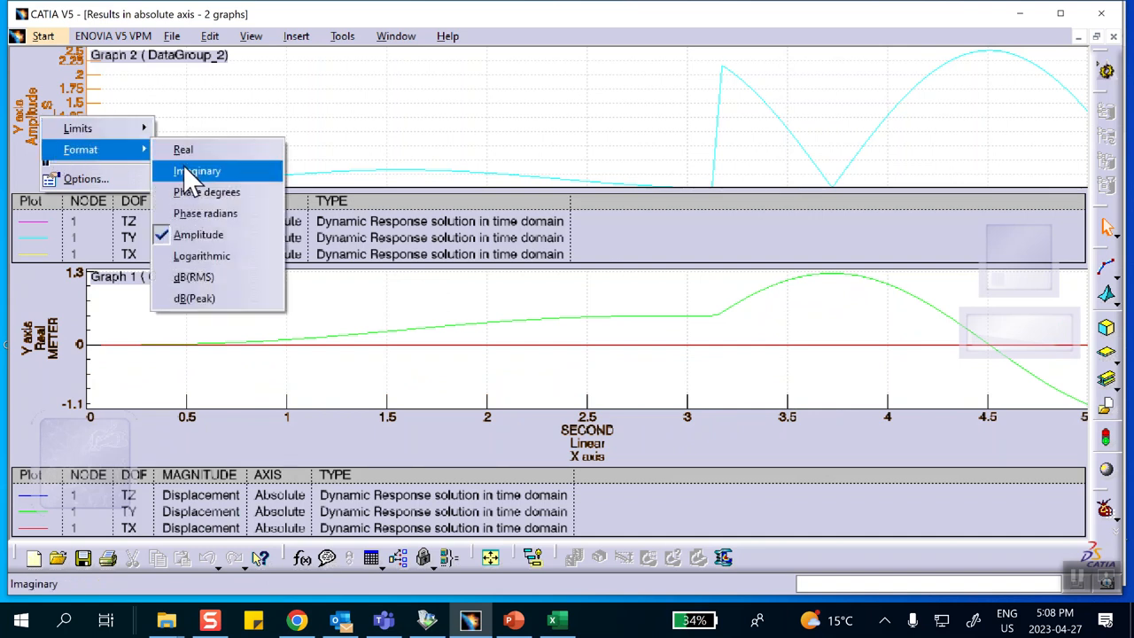
{"action": "left_click", "coordinate": [184, 150]}
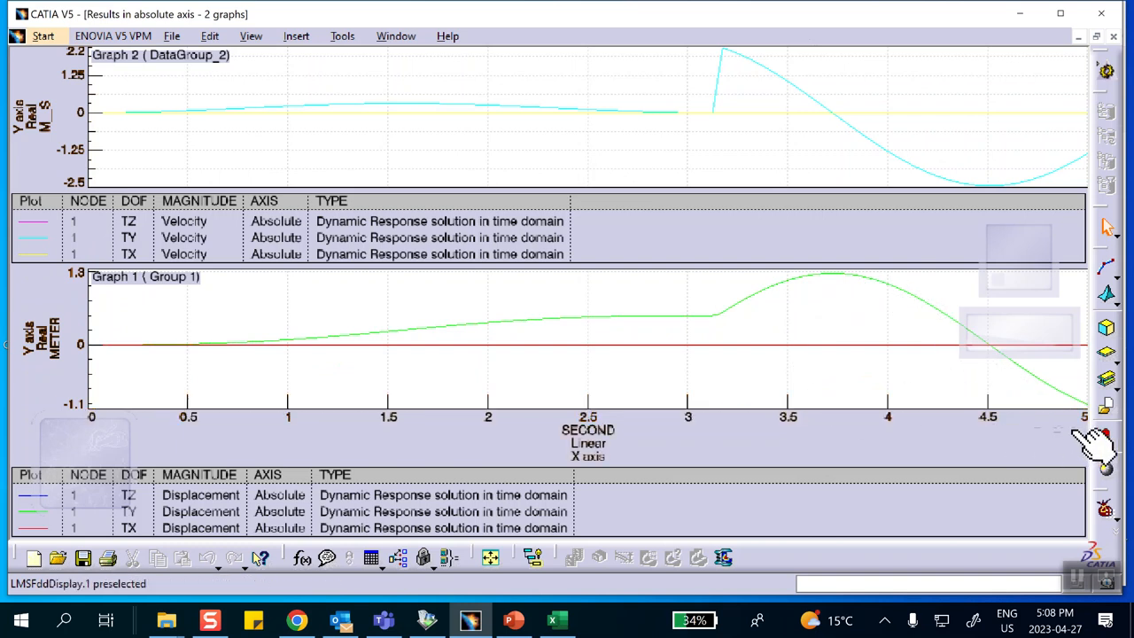
Close the plot window and set the maximum sampling of Transient Dynamic Response Solution.1 to 10 s.
{"action": "left_click", "coordinate": [1113, 36]}
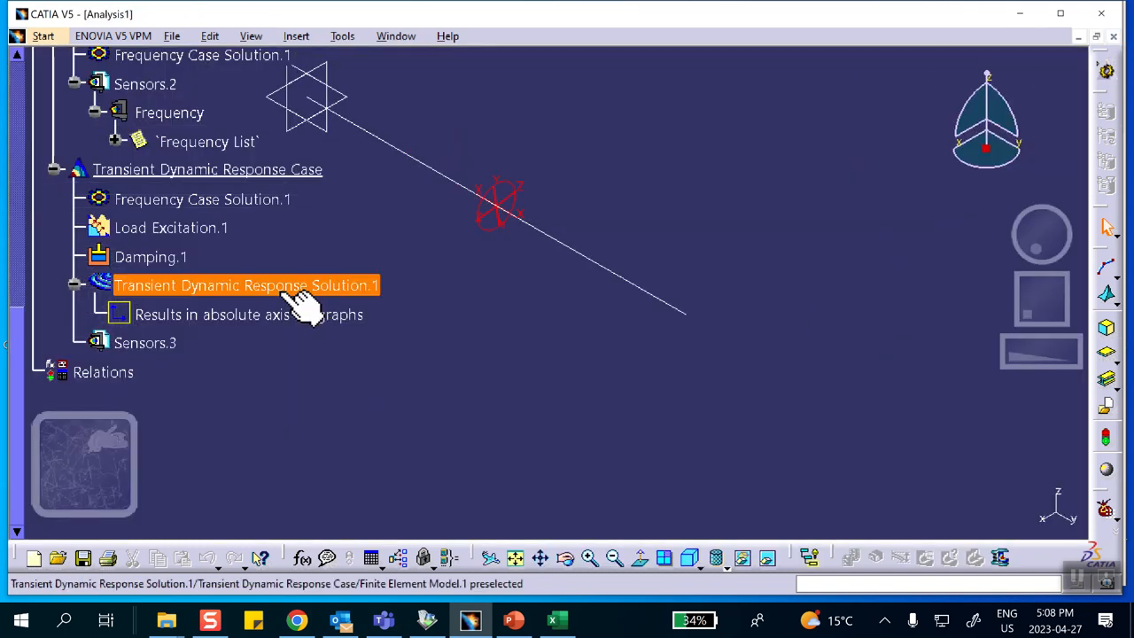
{"action": "double_click", "coordinate": [202, 287]}
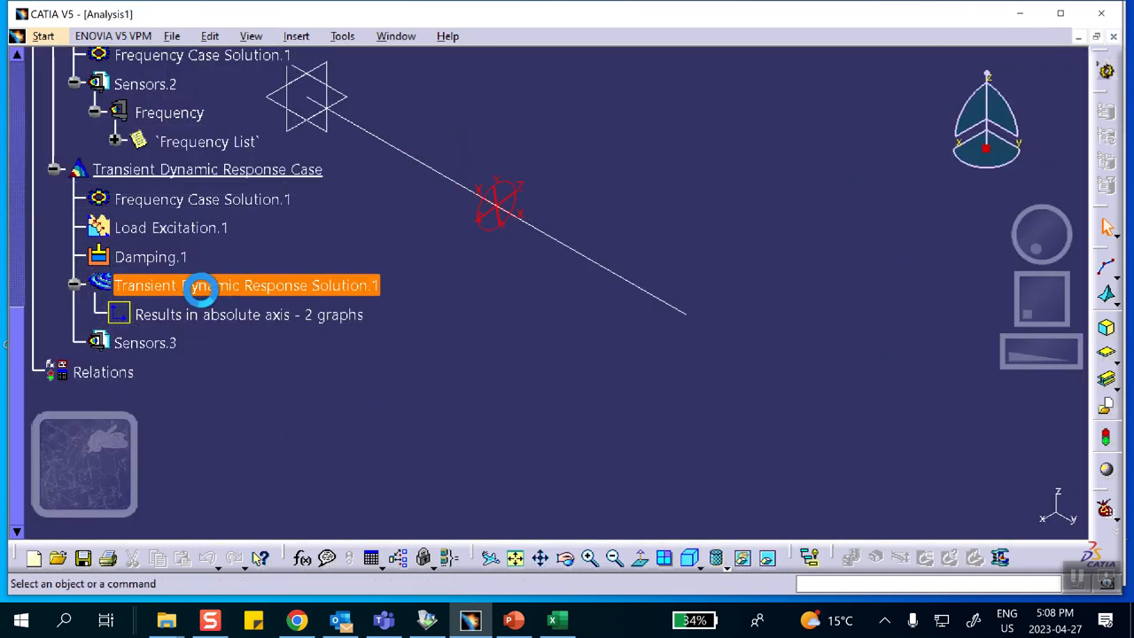
{"action": "double_click", "coordinate": [996, 300]}
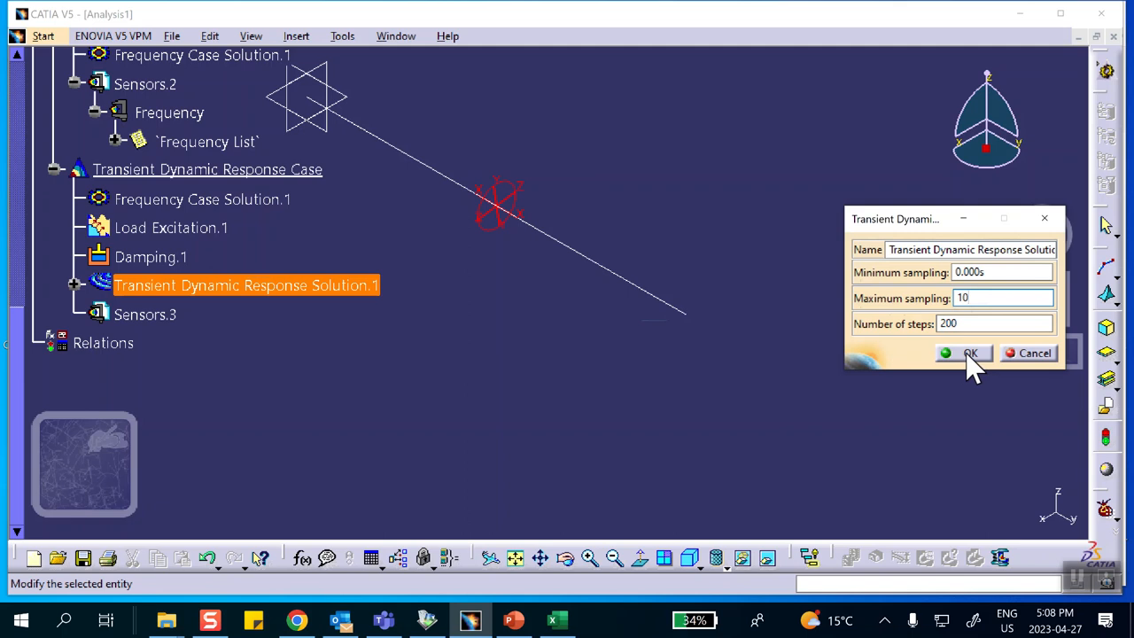
{"action": "left_click", "coordinate": [967, 355]}
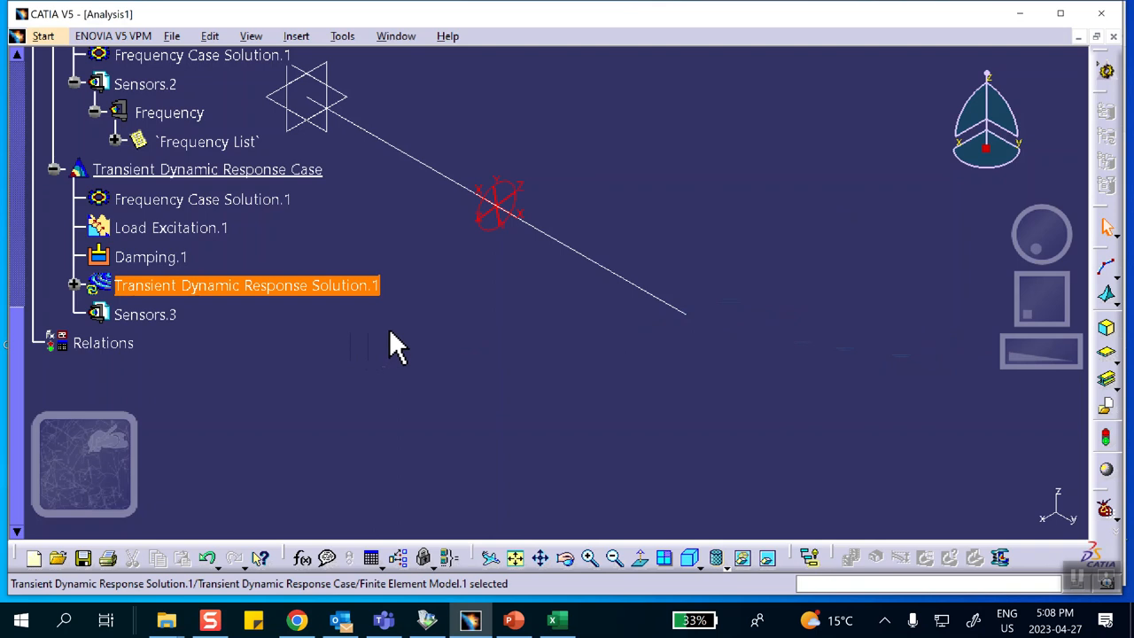
Reopen the absolute-axis 2-graph results under Transient Dynamic Response Solution.1 and close the data selection to reveal both curves.
{"action": "left_click", "coordinate": [74, 286]}
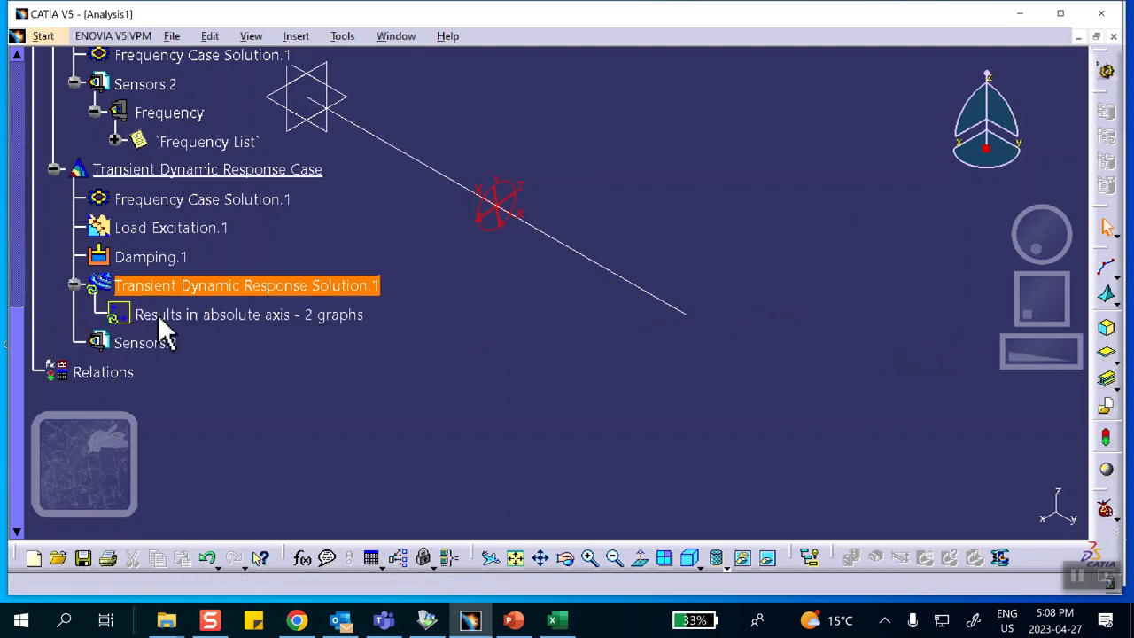
{"action": "double_click", "coordinate": [200, 317]}
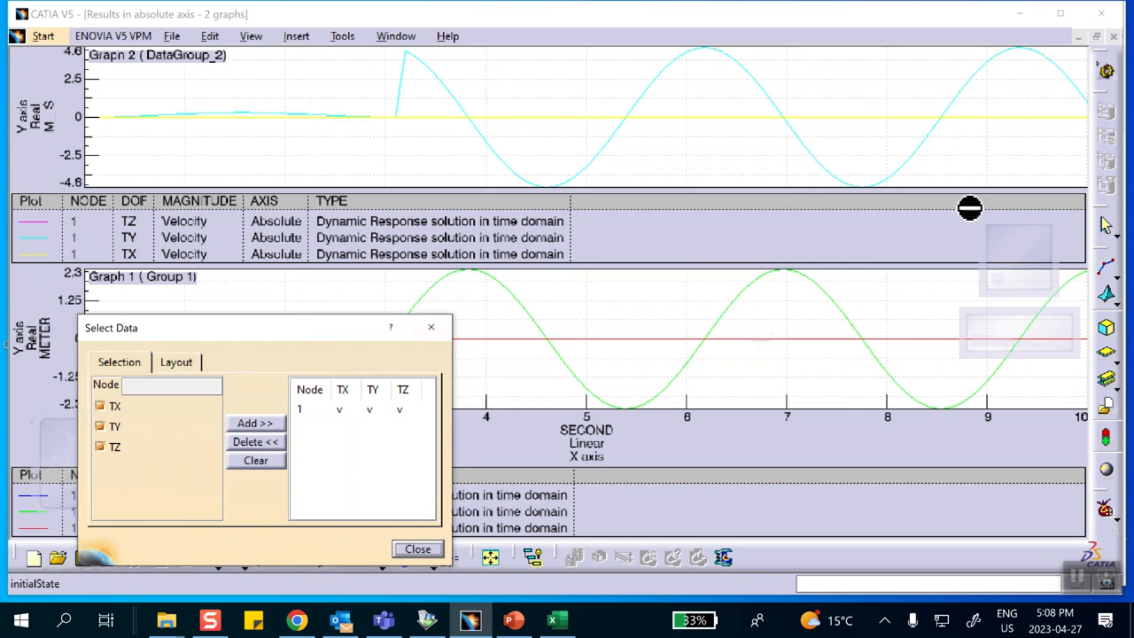
{"action": "left_click", "coordinate": [416, 550]}
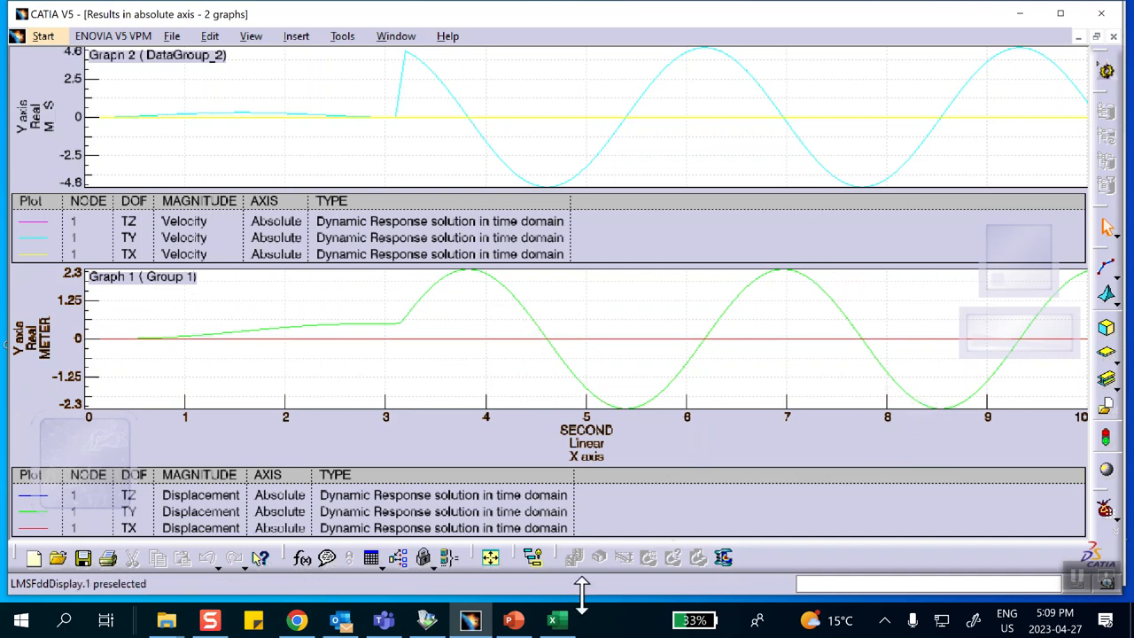
Switch to PowerPoint to review the theoretical x(t) solution on slide 1, and return to the response plot in CATIA.
{"action": "left_click", "coordinate": [513, 622]}
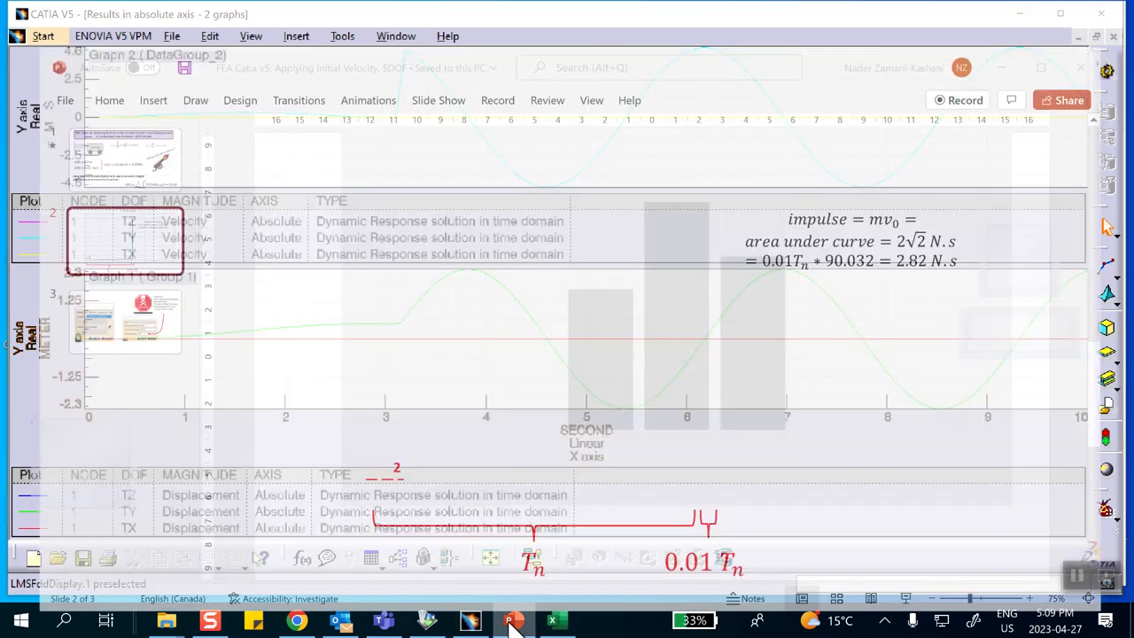
{"action": "left_click", "coordinate": [75, 145]}
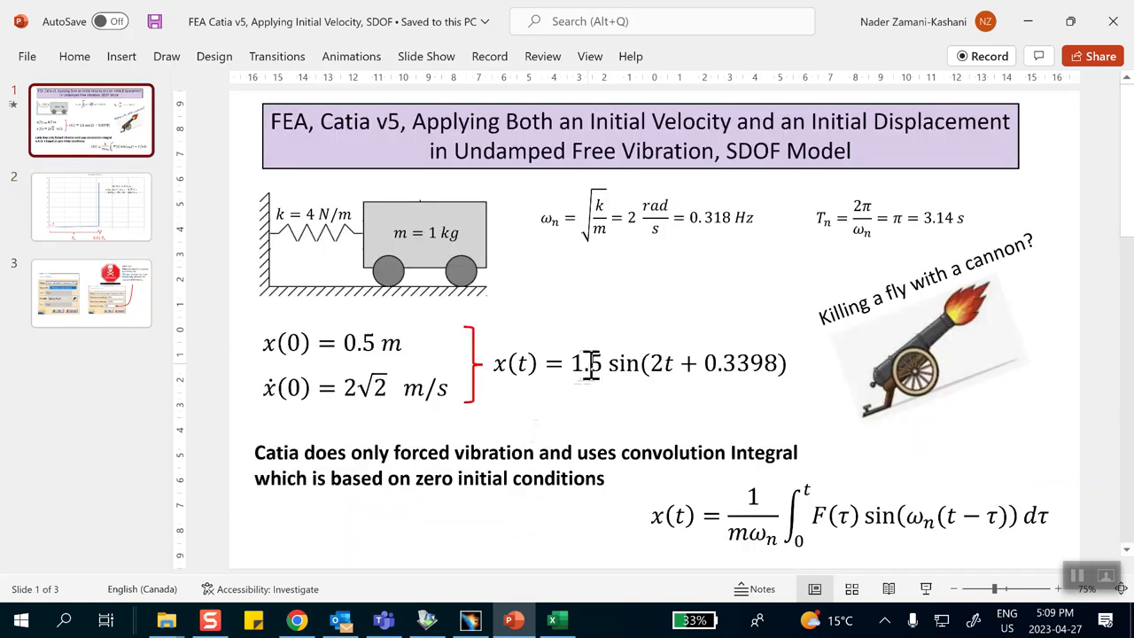
{"action": "left_click", "coordinate": [1028, 20]}
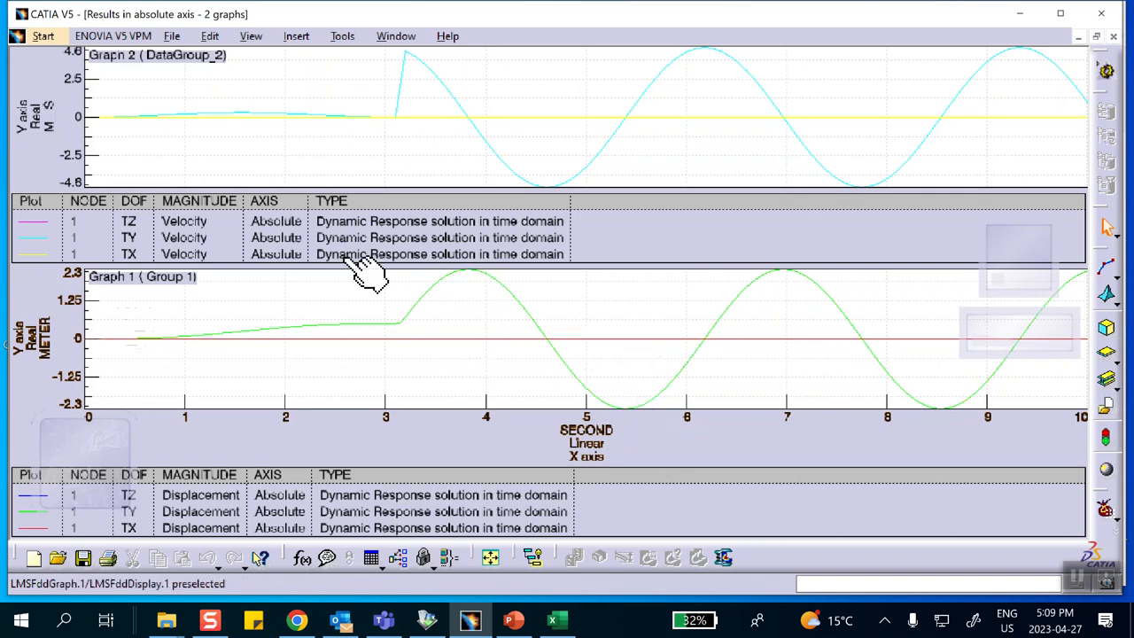
{"action": "left_click", "coordinate": [1020, 16]}
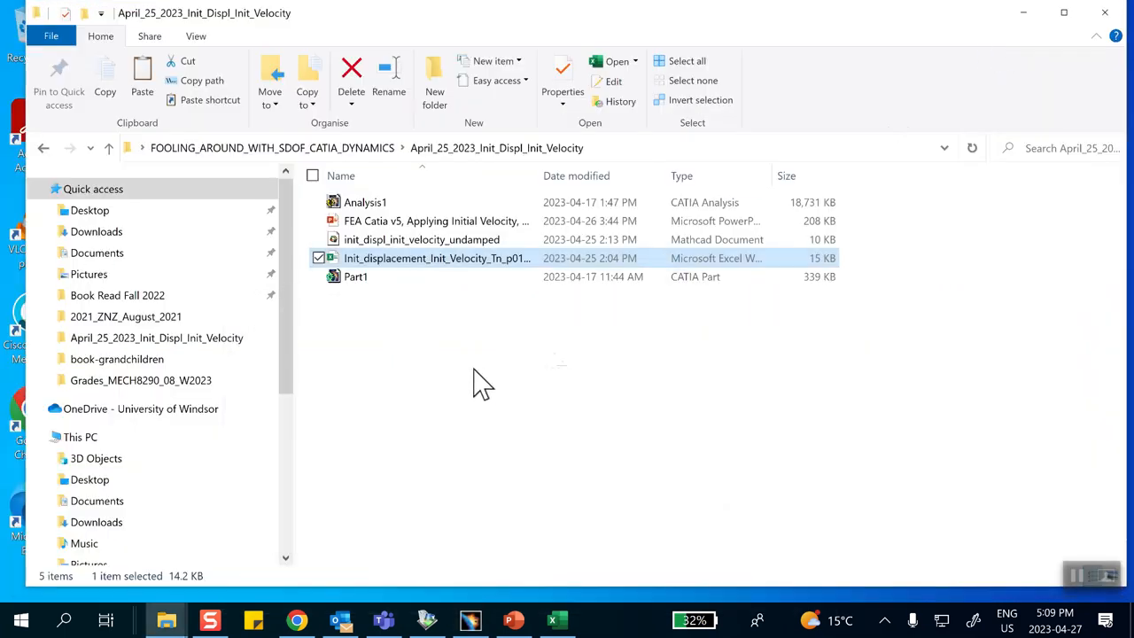
{"action": "left_click", "coordinate": [470, 621]}
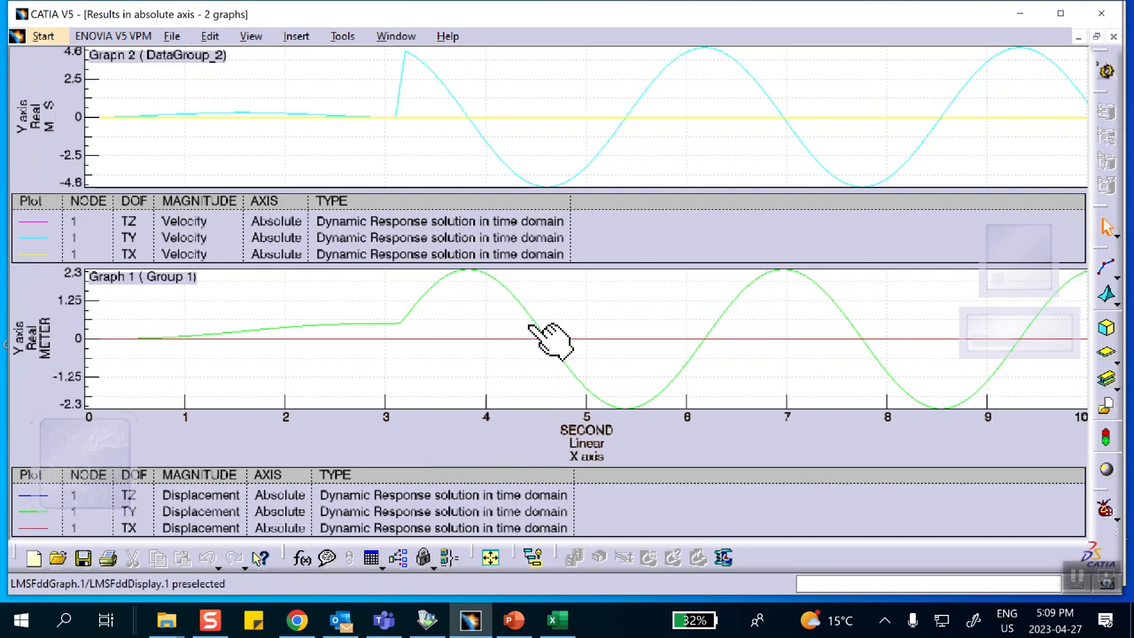
Close the plot window and increase the number of steps of Transient Dynamic Response Solution.1, keeping the 10 s maximum sampling.
{"action": "left_click", "coordinate": [1114, 37]}
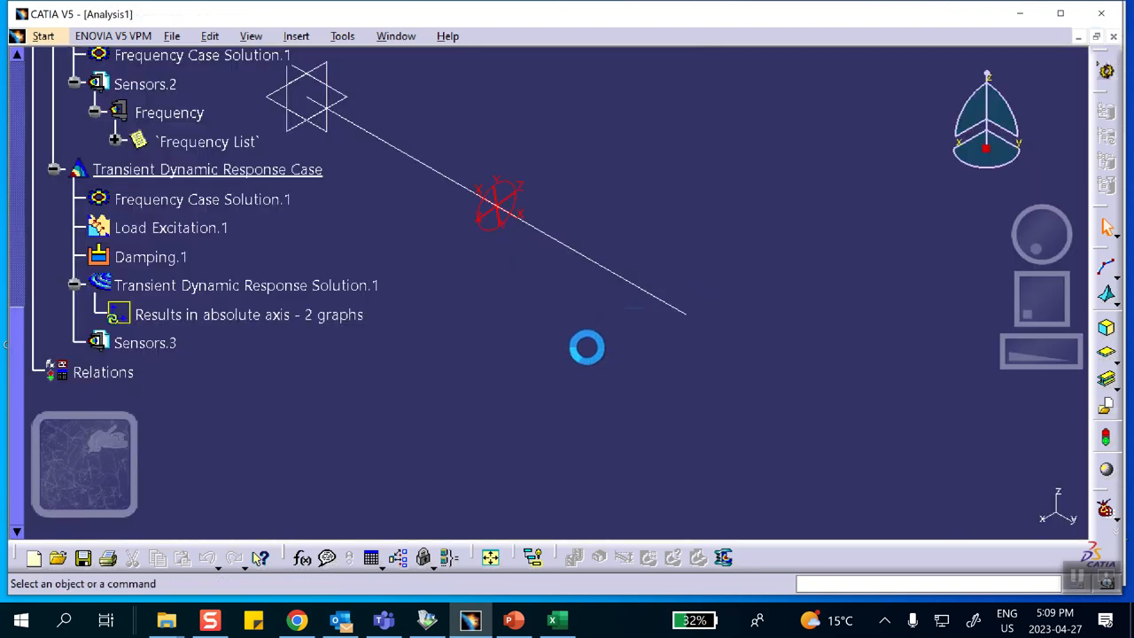
{"action": "double_click", "coordinate": [271, 288]}
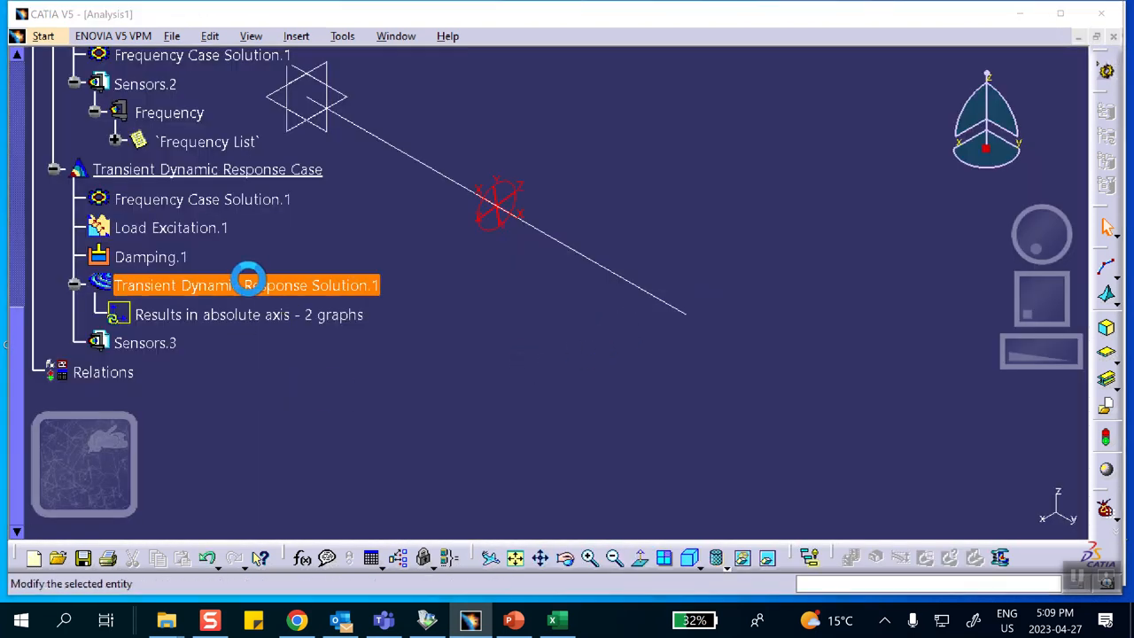
{"action": "left_click", "coordinate": [960, 324]}
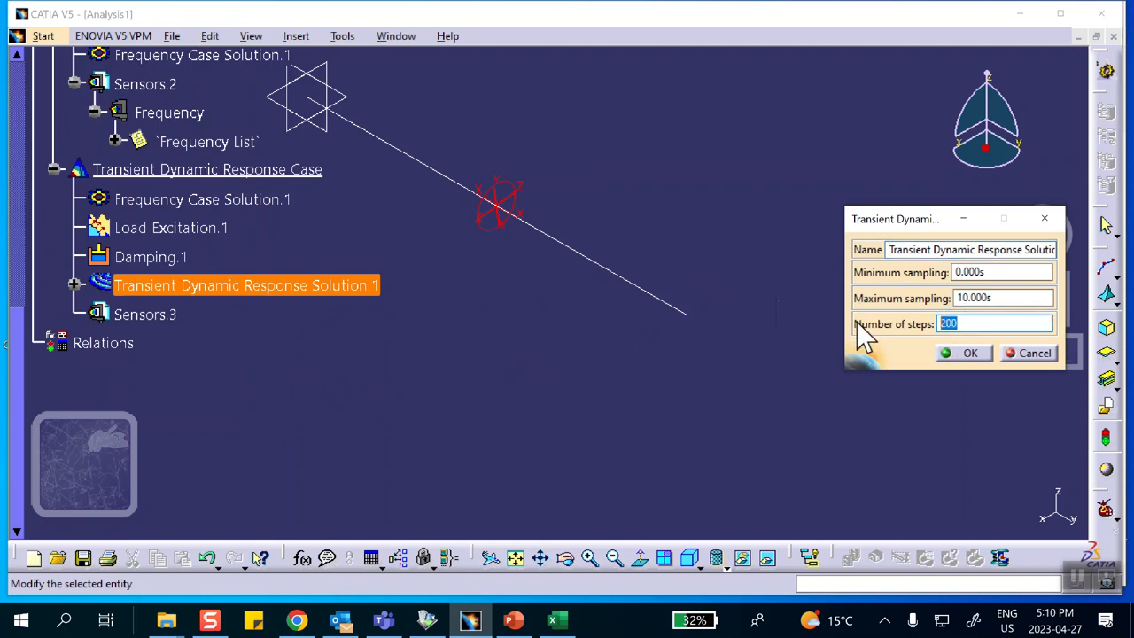
{"action": "left_click", "coordinate": [962, 354]}
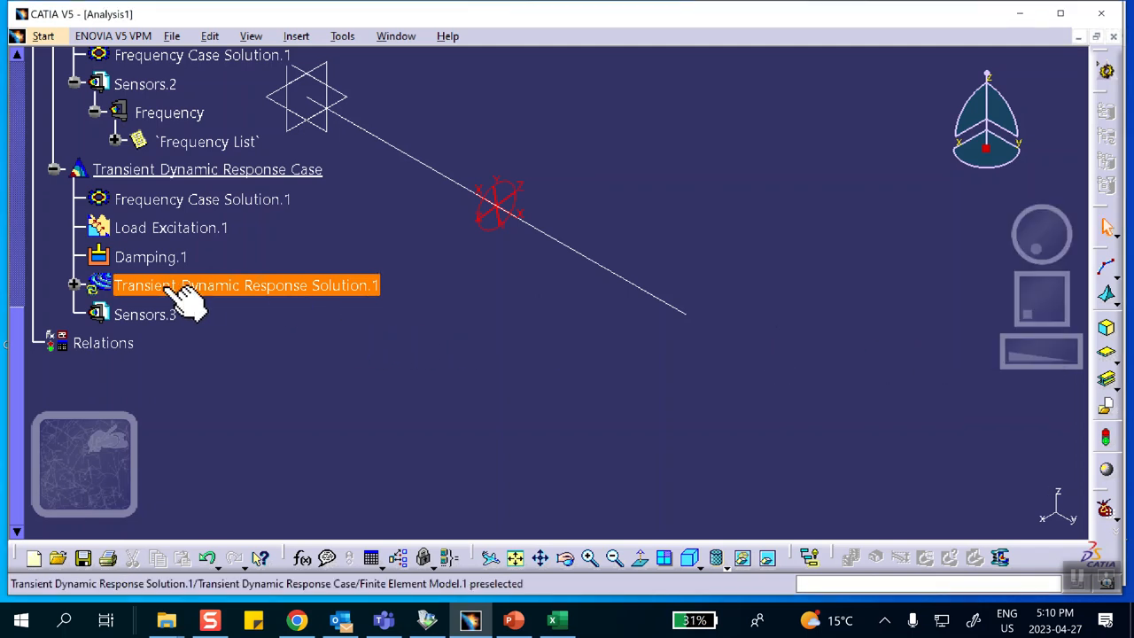
Reopen the absolute-axis 2-graph results of the recomputed transient solution and dismiss the data selection to uncover the displacement and velocity curves.
{"action": "left_click", "coordinate": [74, 285]}
{"action": "double_click", "coordinate": [212, 316]}
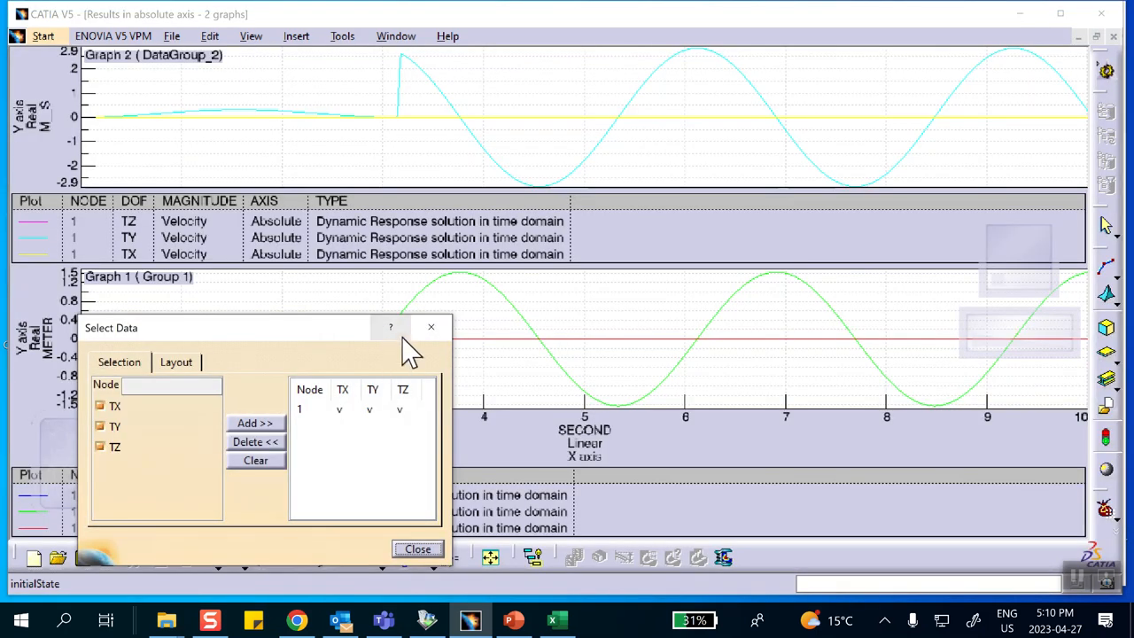
{"action": "left_click", "coordinate": [431, 327]}
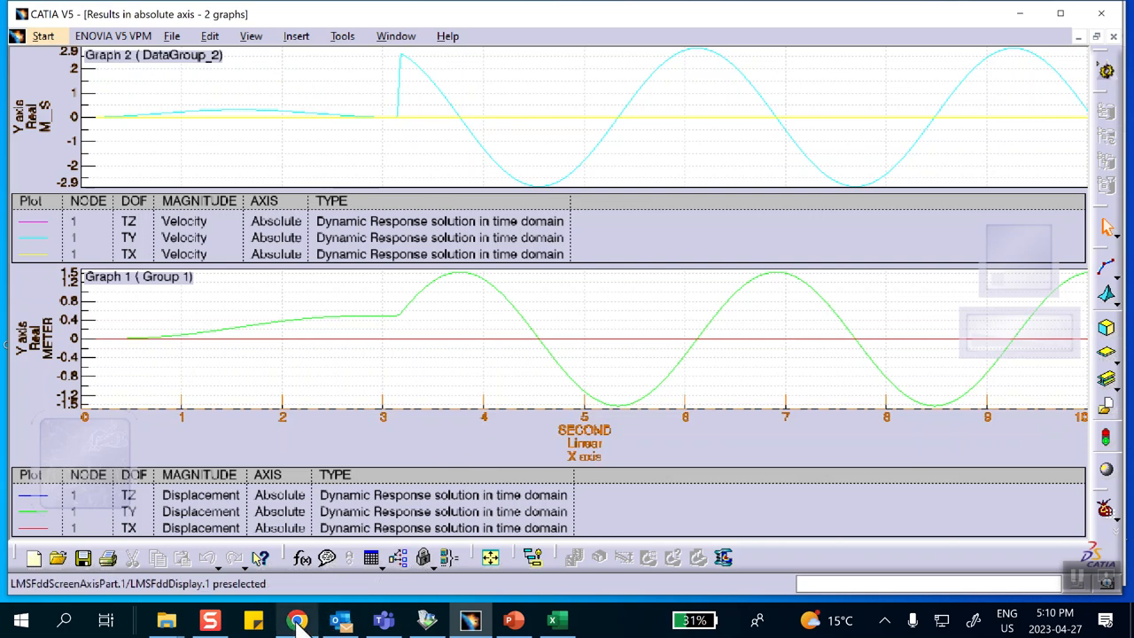
Switch to PowerPoint to review the theory on slide 1 and the force-time impulse on slide 2, comparing with the CATIA response plot.
{"action": "left_click", "coordinate": [514, 621]}
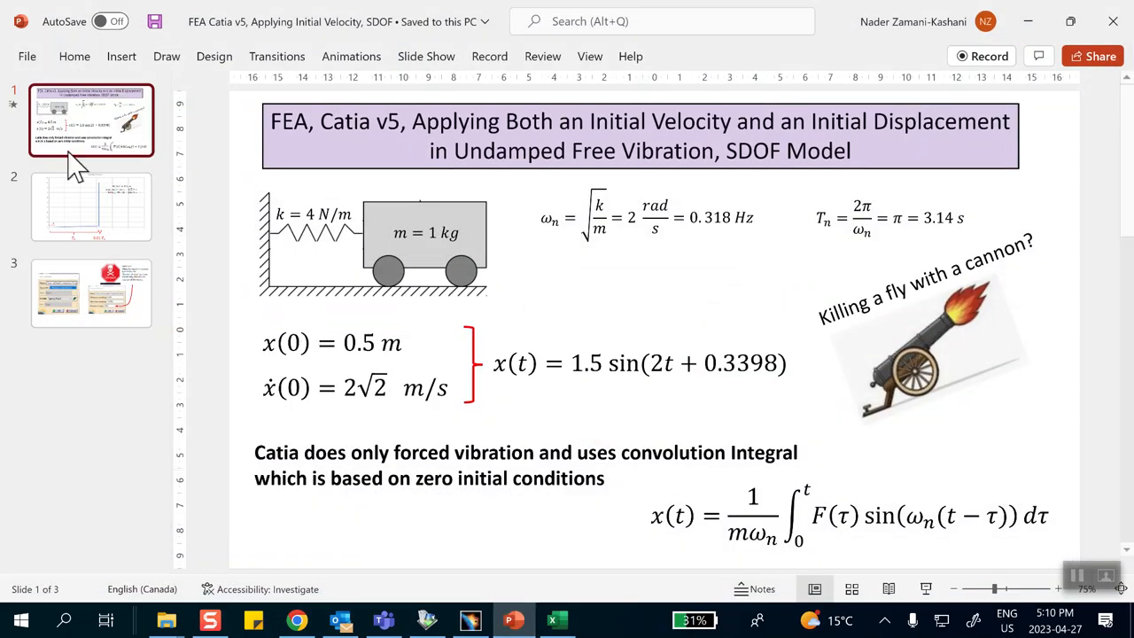
{"action": "left_click", "coordinate": [70, 186]}
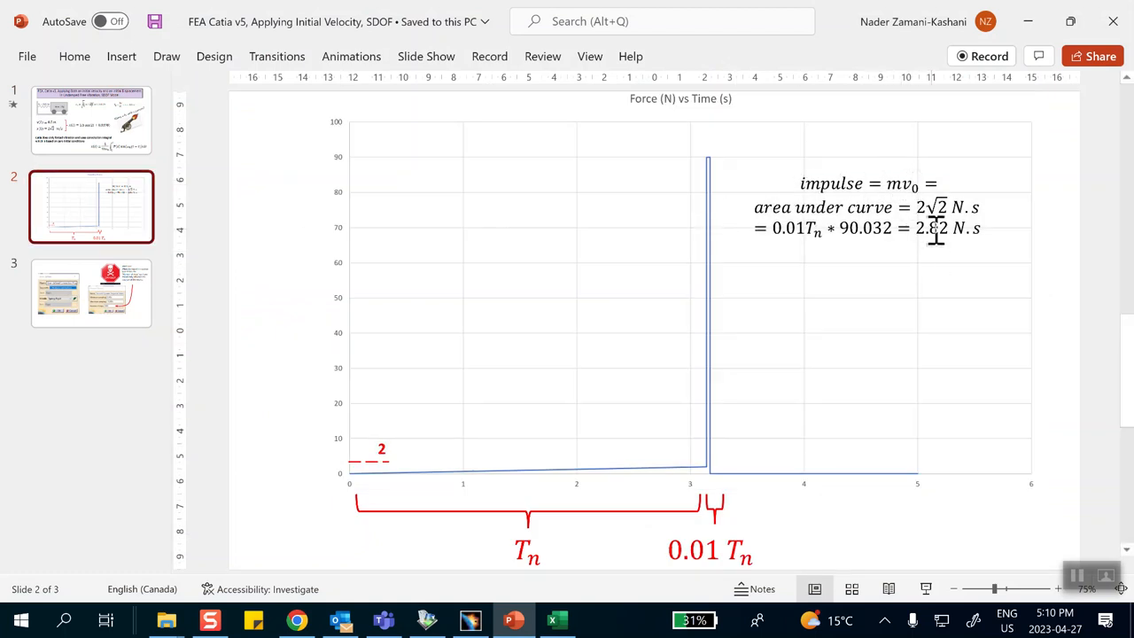
{"action": "left_click", "coordinate": [1031, 22]}
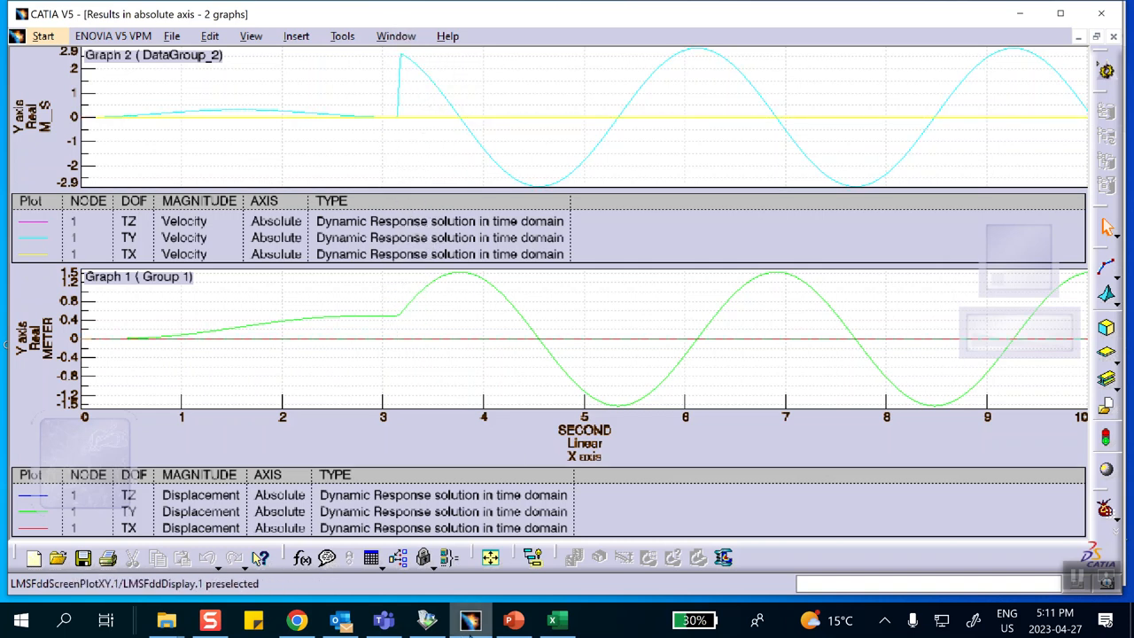
{"action": "left_click", "coordinate": [512, 620]}
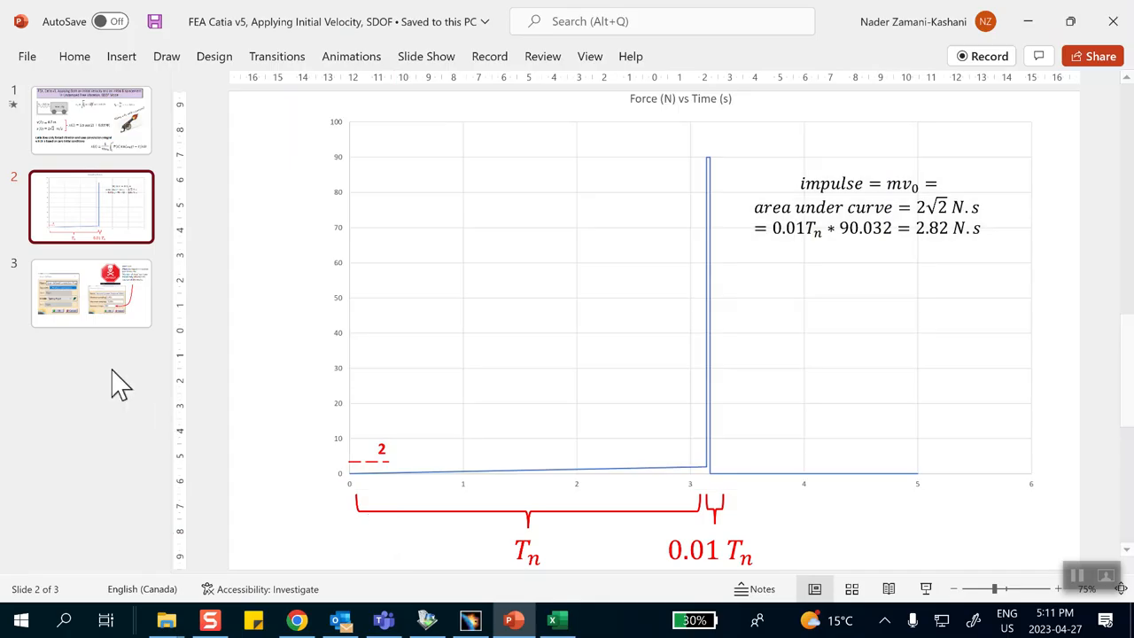